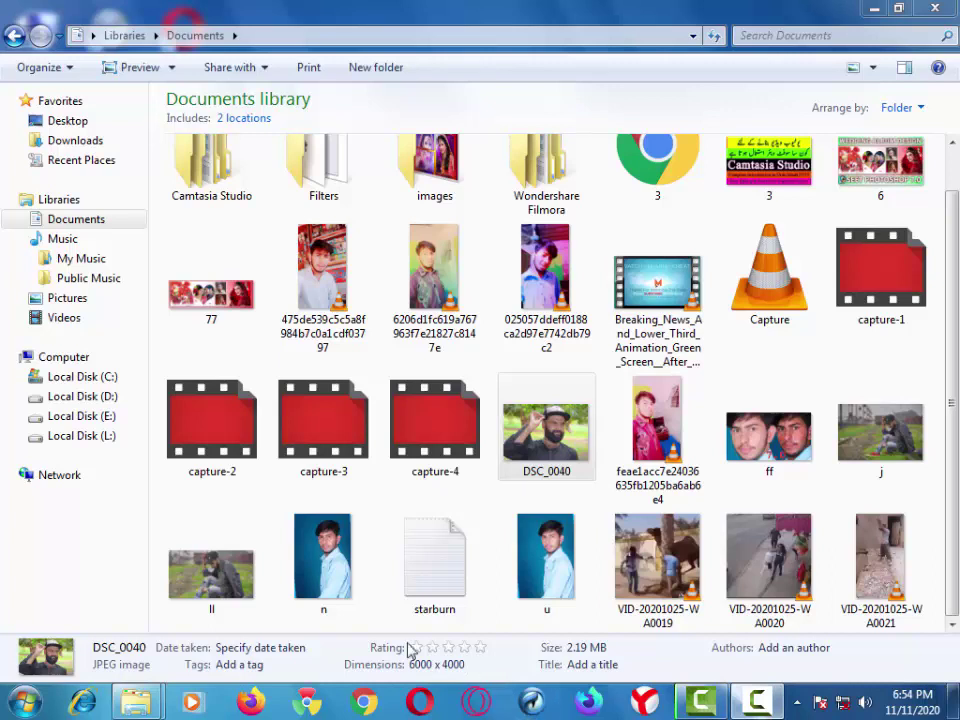
Step: Bring up the Explorer window for the 100D5300 folder on drive L: and show the Start menu
{"action": "left_click", "coordinate": [735, 686]}
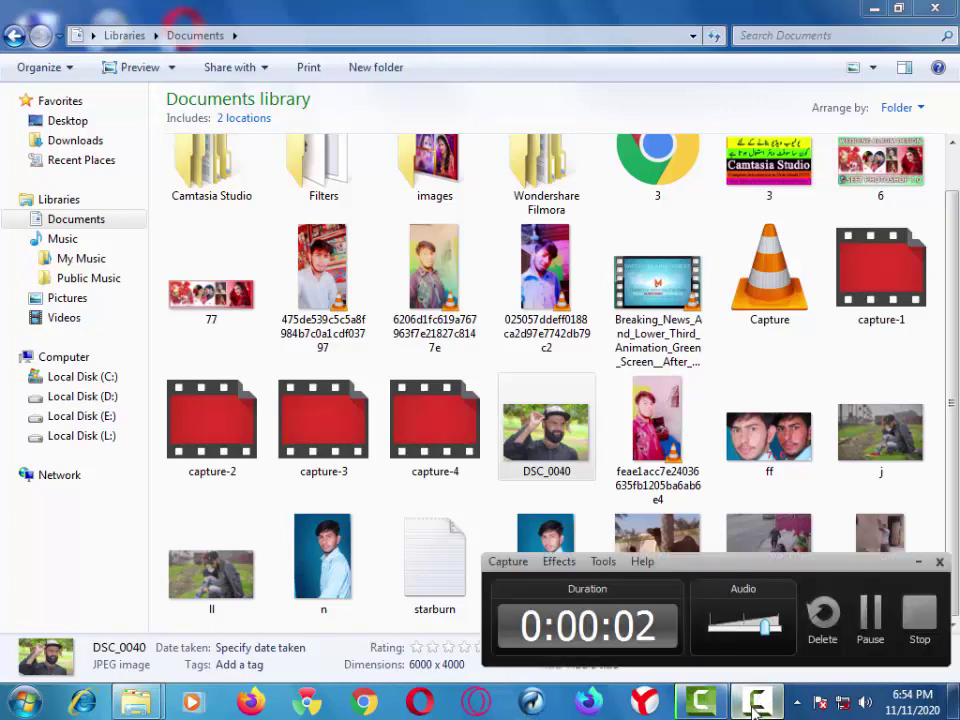
{"action": "left_click", "coordinate": [735, 686]}
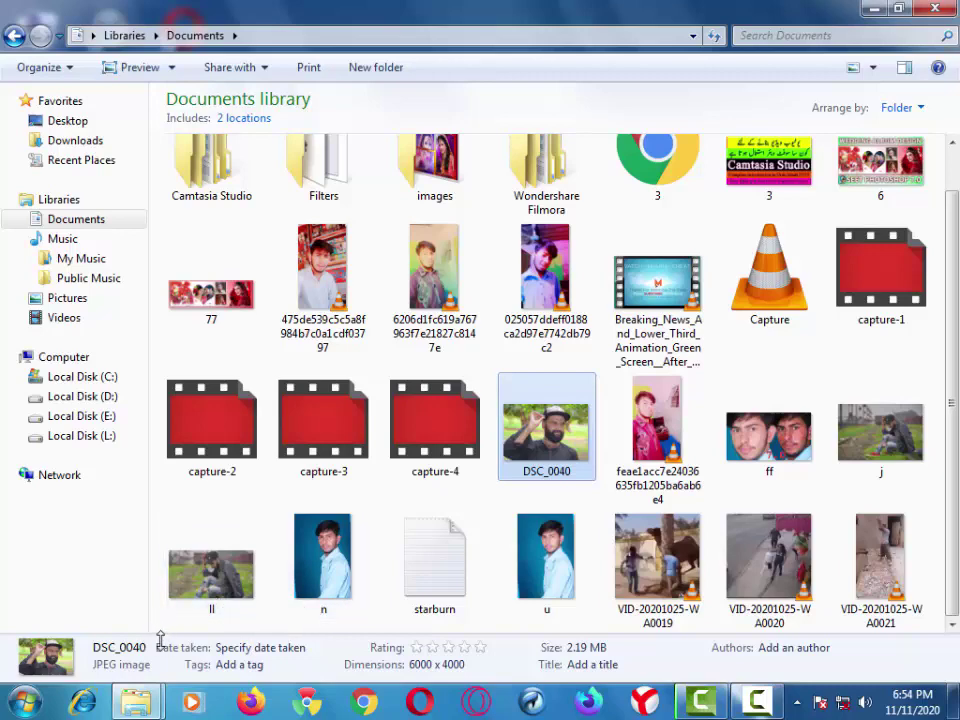
{"action": "left_click", "coordinate": [136, 702]}
{"action": "left_click", "coordinate": [205, 600]}
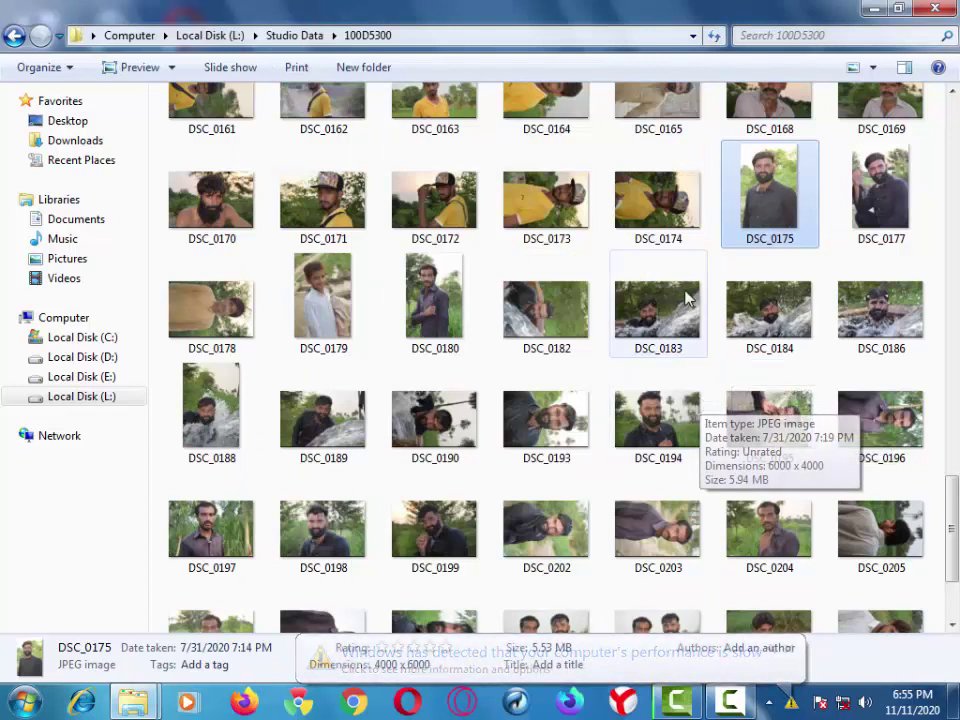
{"action": "left_click_drag", "start_coordinate": [765, 225], "coordinate": [224, 305]}
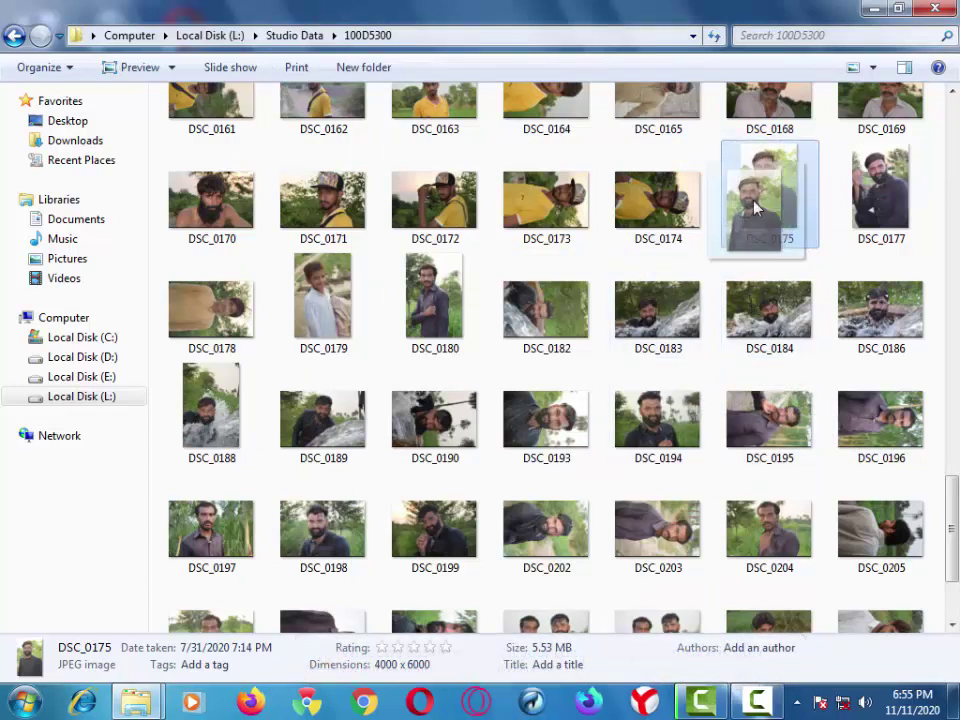
{"action": "left_click", "coordinate": [22, 702]}
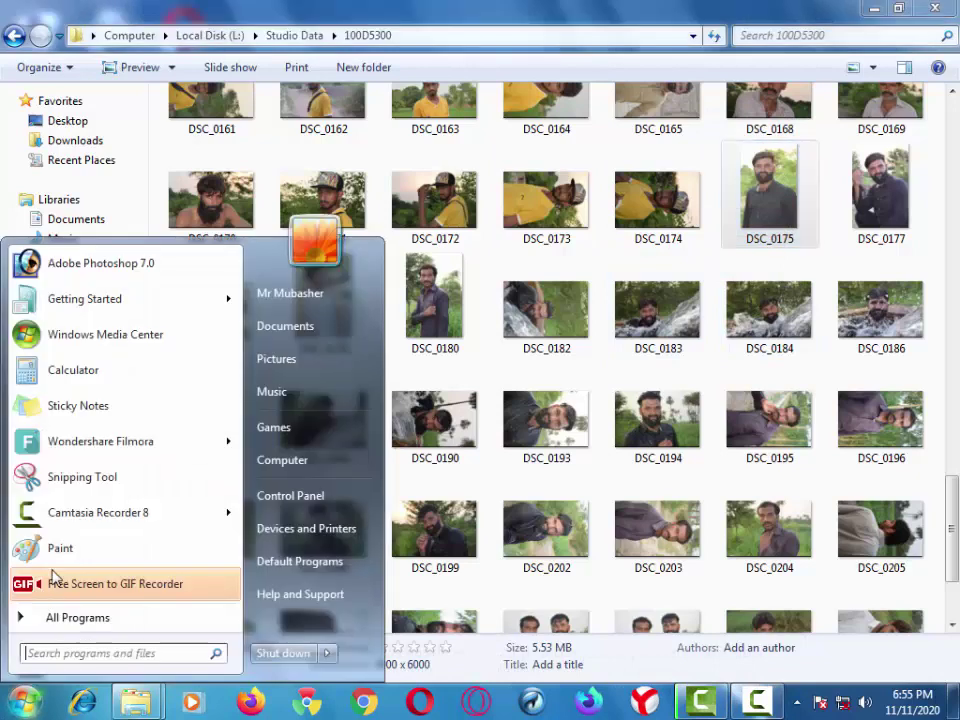
Step: Launch Photoshop 7.0 and open DSC_0175 by dragging it from Explorer onto Photoshop
{"action": "left_click", "coordinate": [148, 262]}
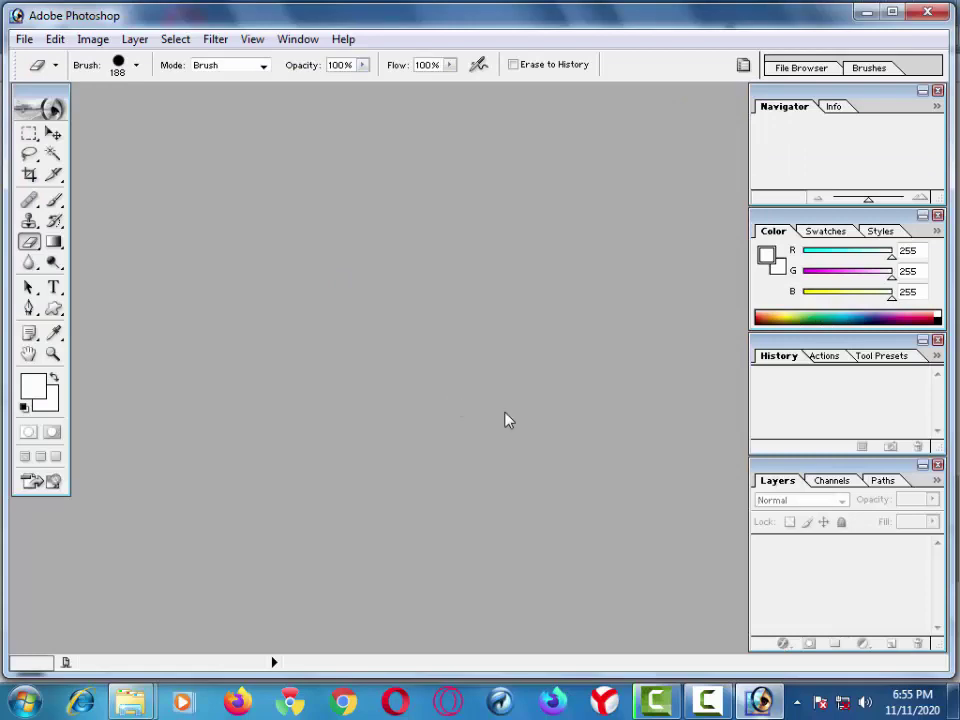
{"action": "left_click", "coordinate": [866, 11]}
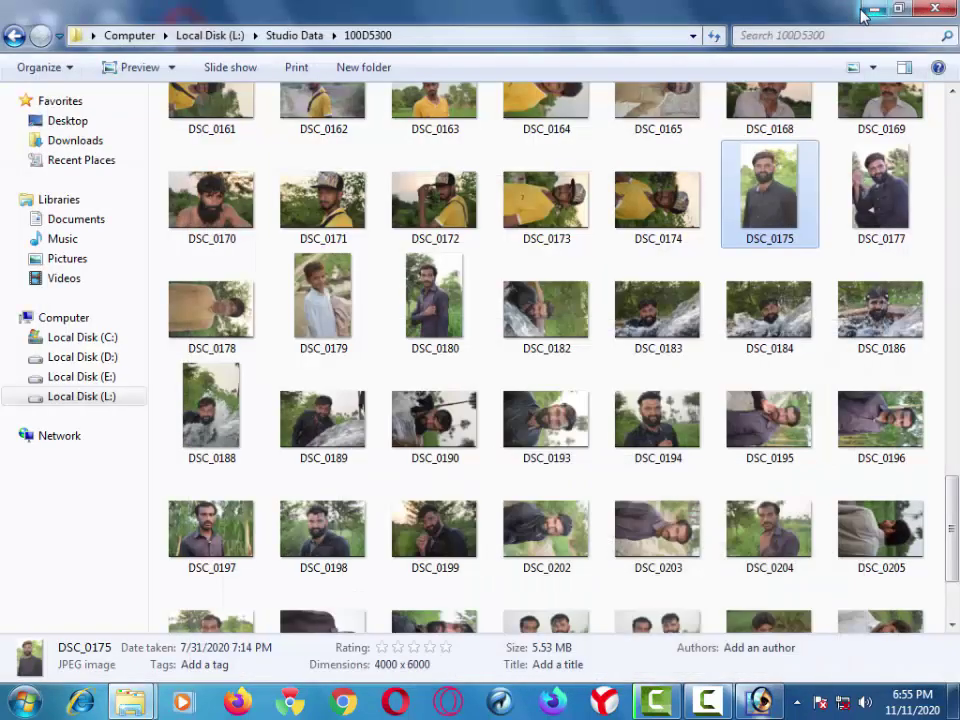
{"action": "mouse_move", "coordinate": [766, 230]}
{"action": "left_mouse_down"}
{"action": "mouse_move", "coordinate": [660, 610]}
{"action": "mouse_move", "coordinate": [590, 535]}
{"action": "left_mouse_up"}
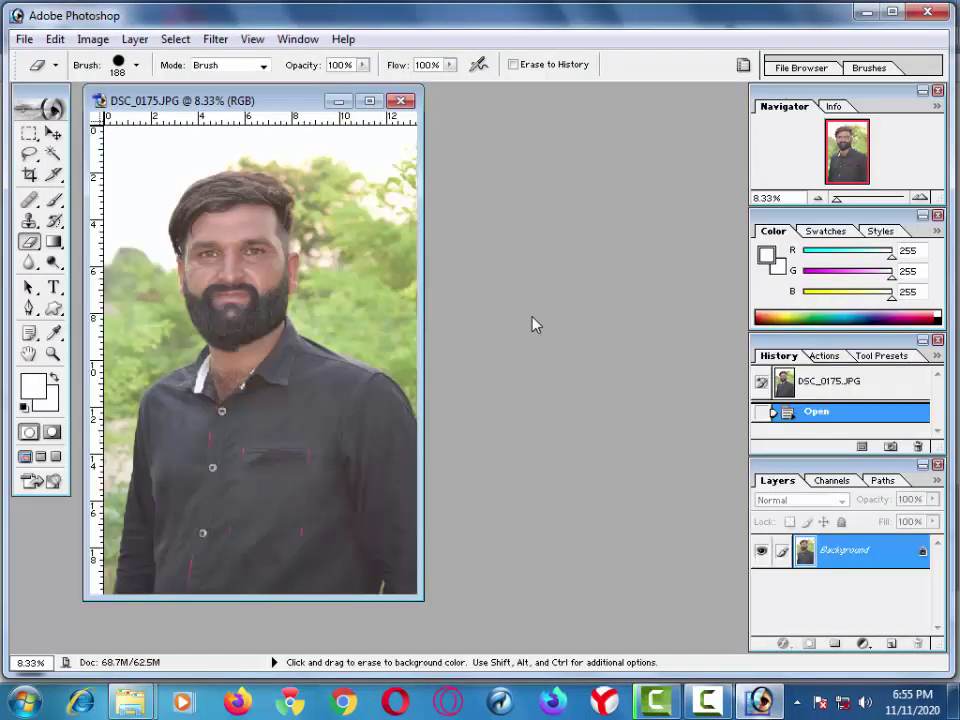
Step: Maximize the photo at 25% zoom with the face in view, then duplicate it onto Layer 1
{"action": "left_click", "coordinate": [369, 101]}
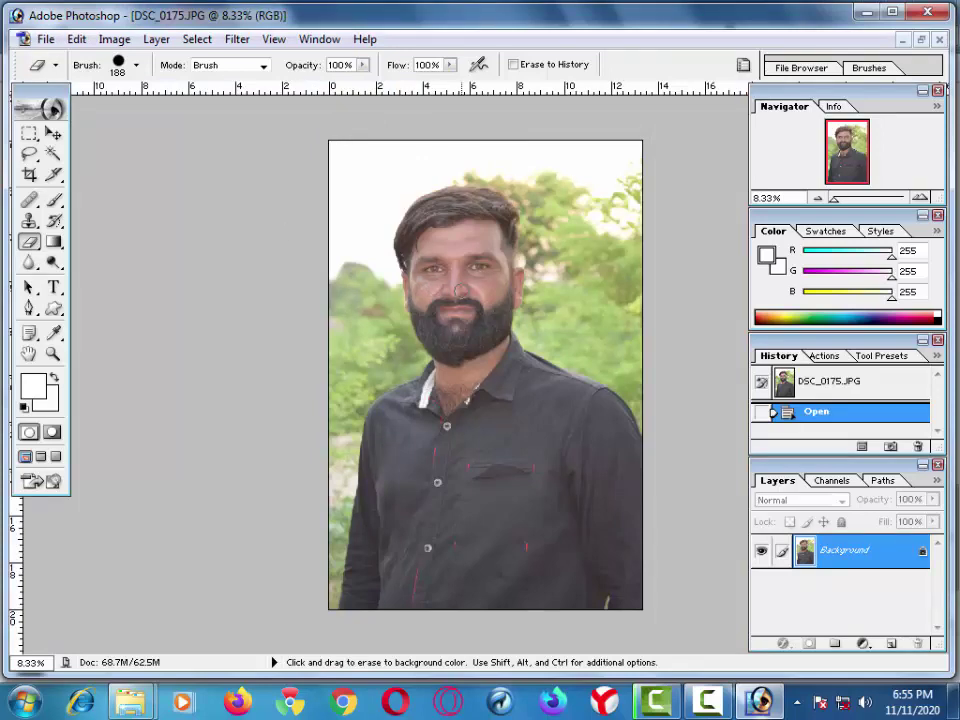
{"action": "scroll", "coordinate": [457, 293], "scroll_direction": "down", "scroll_amount": 1}
{"action": "scroll", "coordinate": [457, 293], "scroll_direction": "up", "scroll_amount": 1}
{"action": "scroll", "coordinate": [455, 291], "scroll_direction": "up", "scroll_amount": 1}
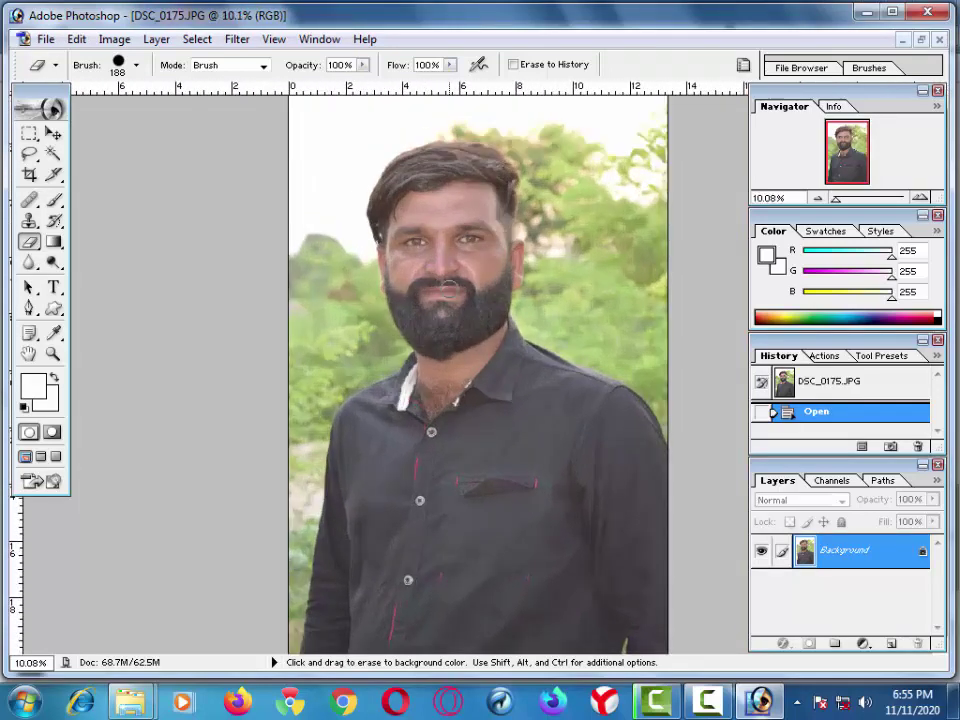
{"action": "scroll", "coordinate": [446, 294], "scroll_direction": "up", "scroll_amount": 2}
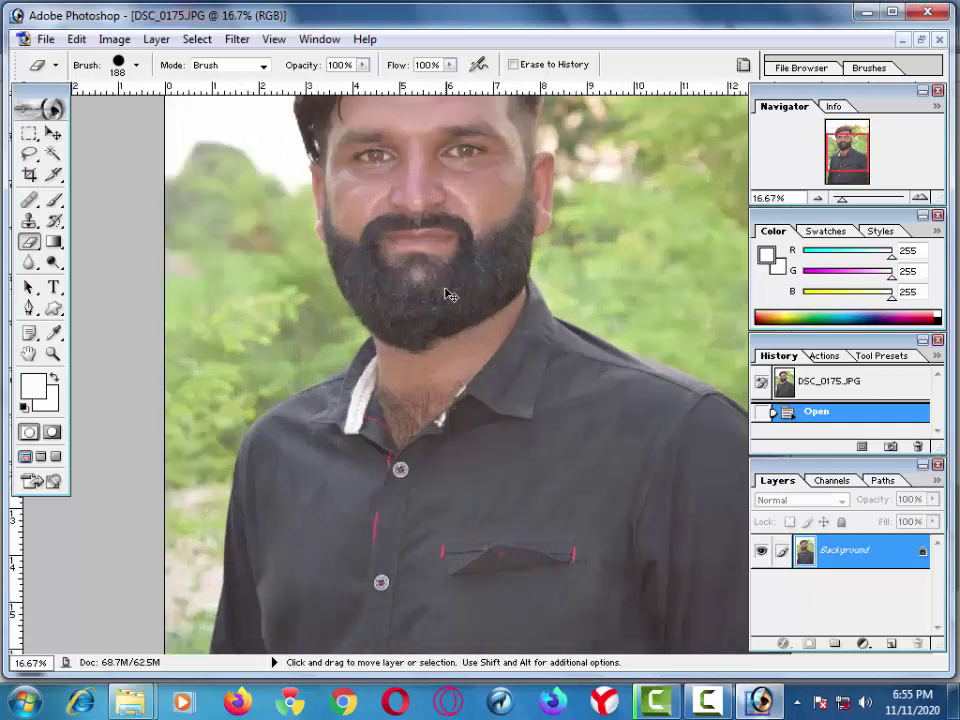
{"action": "scroll", "coordinate": [431, 268], "scroll_direction": "up", "scroll_amount": 1}
{"action": "left_click_drag", "start_coordinate": [439, 262], "coordinate": [476, 504]}
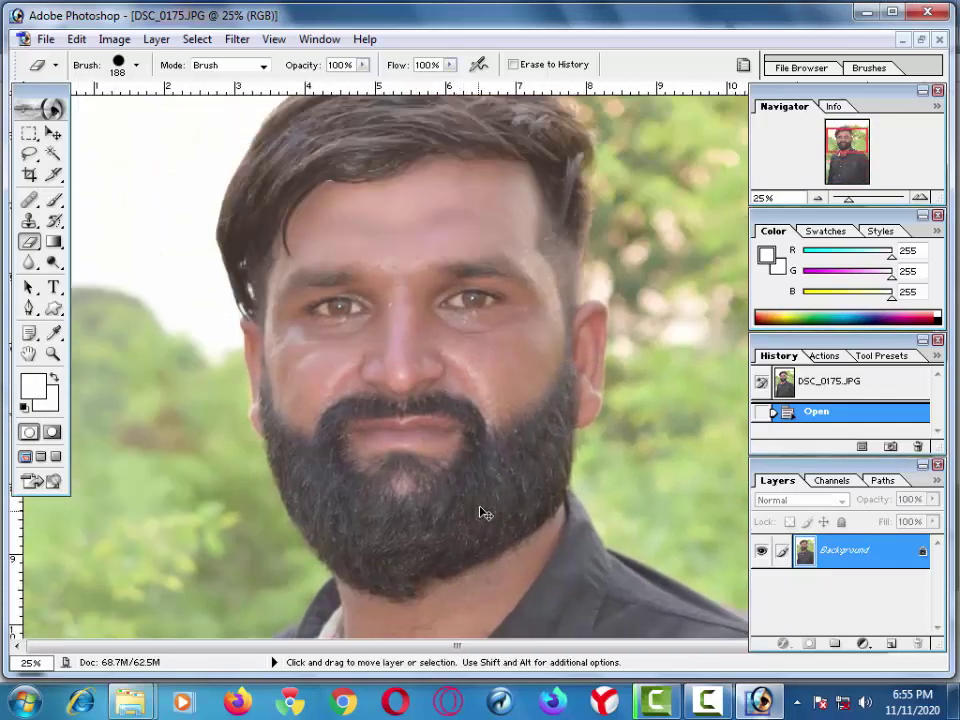
{"action": "key", "text": "ctrl+j"}
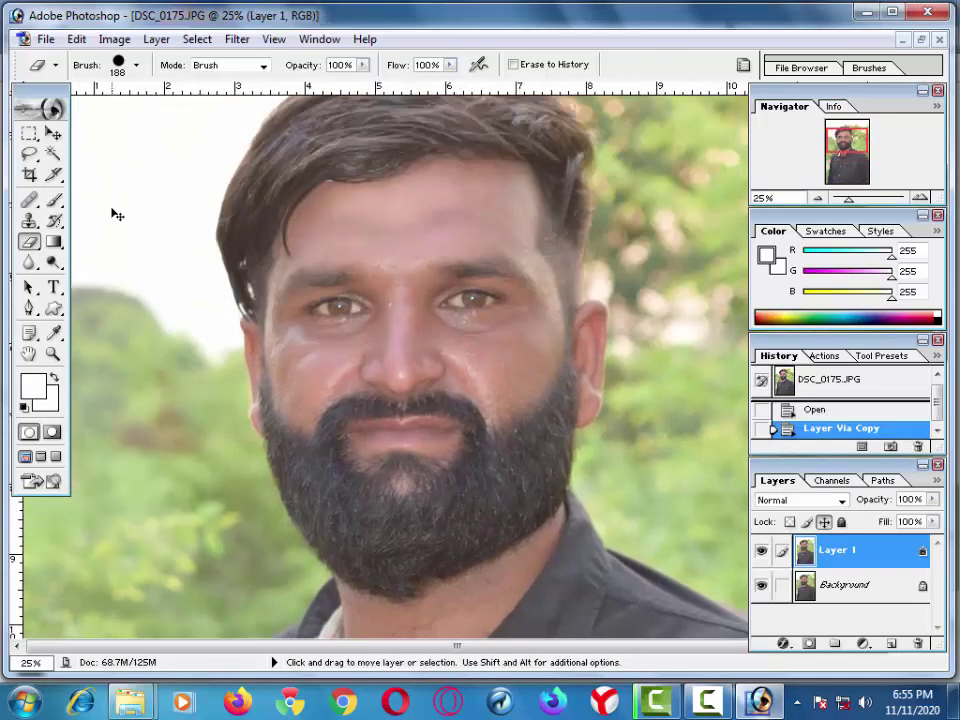
Step: Brighten Layer 1 with an upward-bowed RGB Curves adjustment
{"action": "left_click", "coordinate": [115, 40]}
{"action": "mouse_move", "coordinate": [157, 89]}
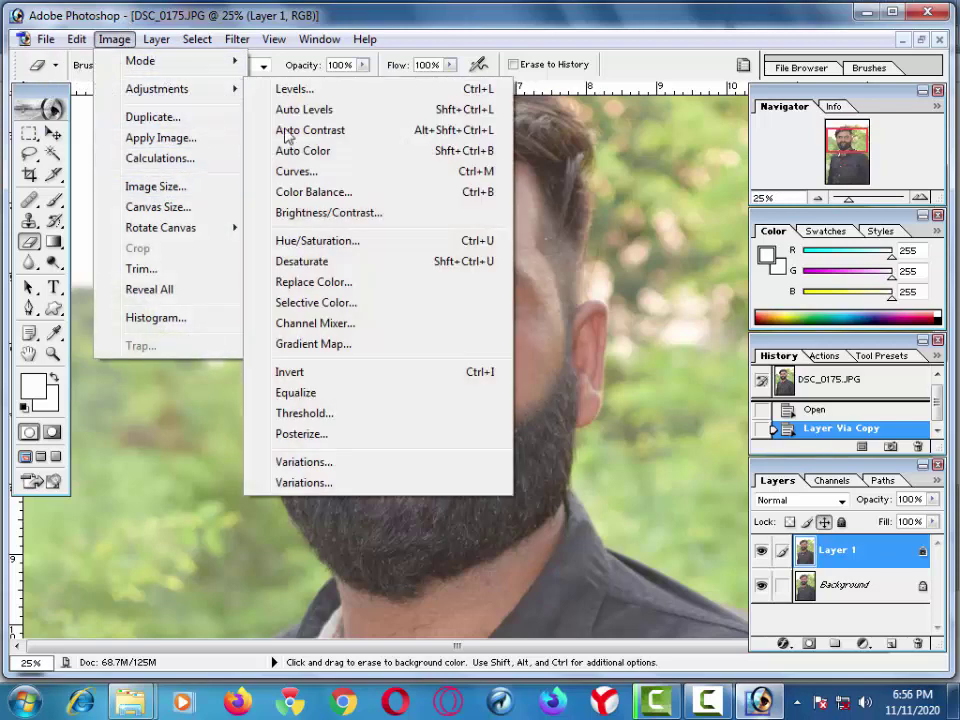
{"action": "left_click", "coordinate": [415, 172]}
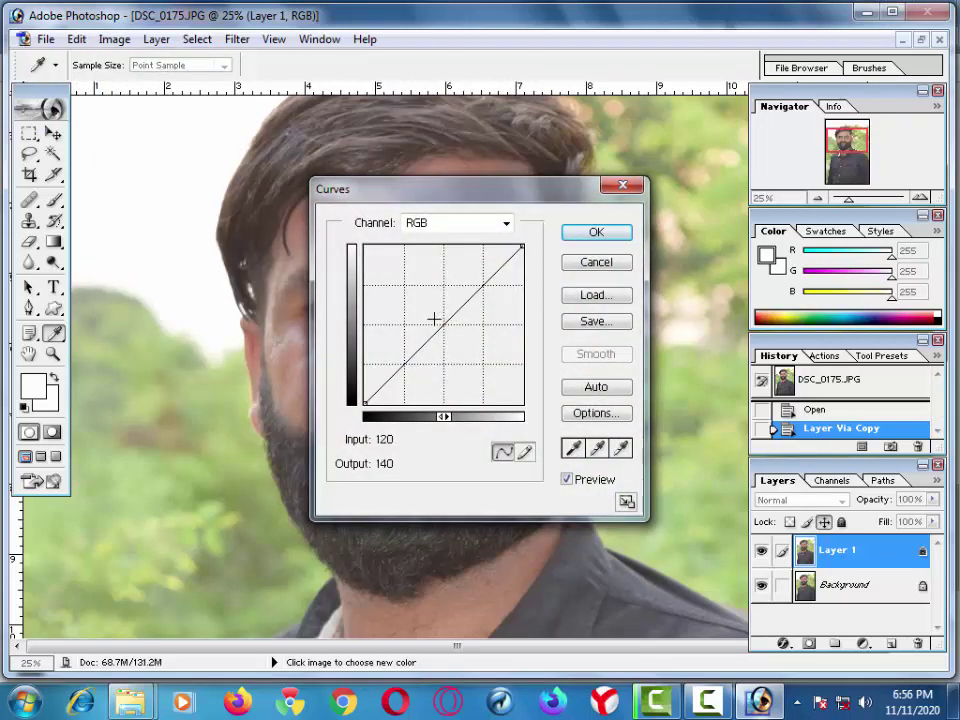
{"action": "left_click_drag", "start_coordinate": [434, 319], "coordinate": [431, 326]}
{"action": "key", "text": "Return"}
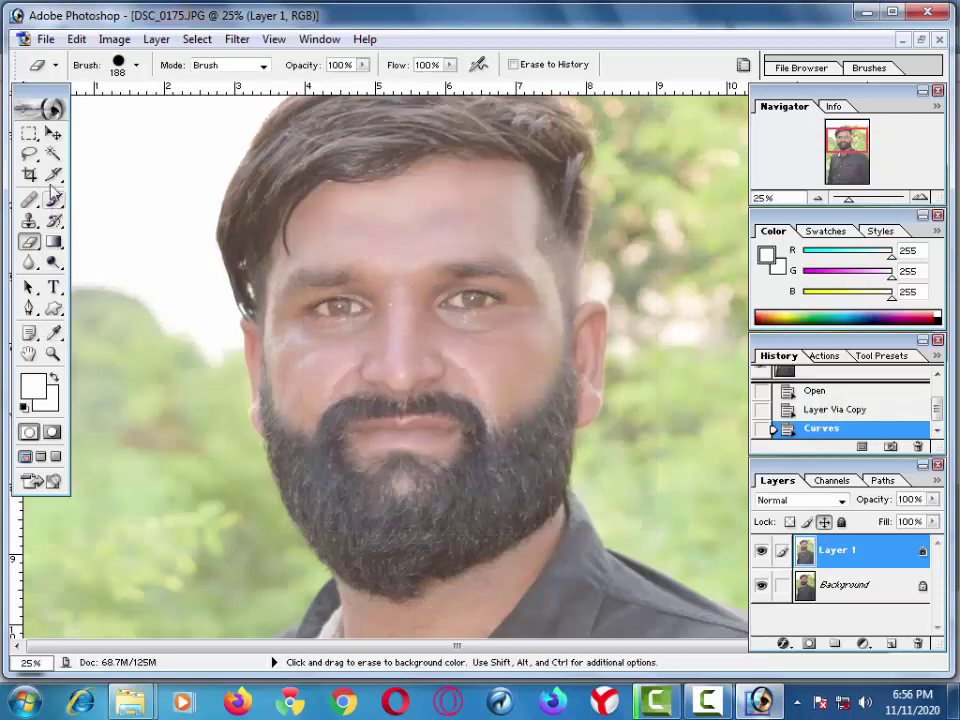
{"action": "left_click", "coordinate": [28, 155]}
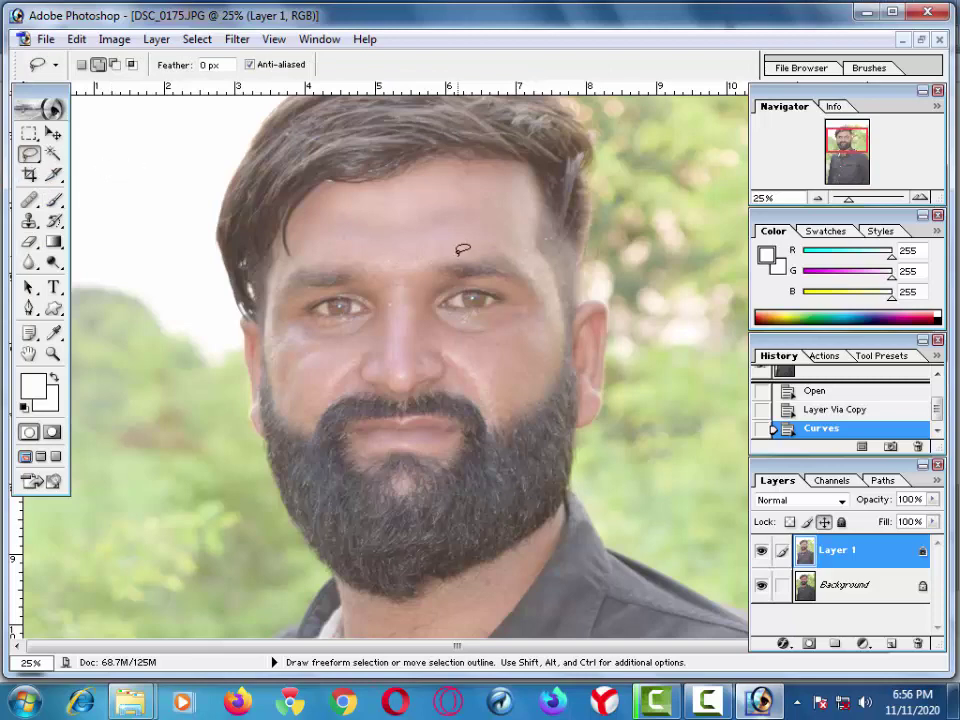
Step: At 50% zoom, trace a trial lasso outline around the left eye, then return to 25%
{"action": "key", "text": "ctrl+plus"}
{"action": "left_click_drag", "start_coordinate": [354, 225], "coordinate": [411, 388]}
{"action": "left_click_drag", "start_coordinate": [117, 373], "coordinate": [261, 319]}
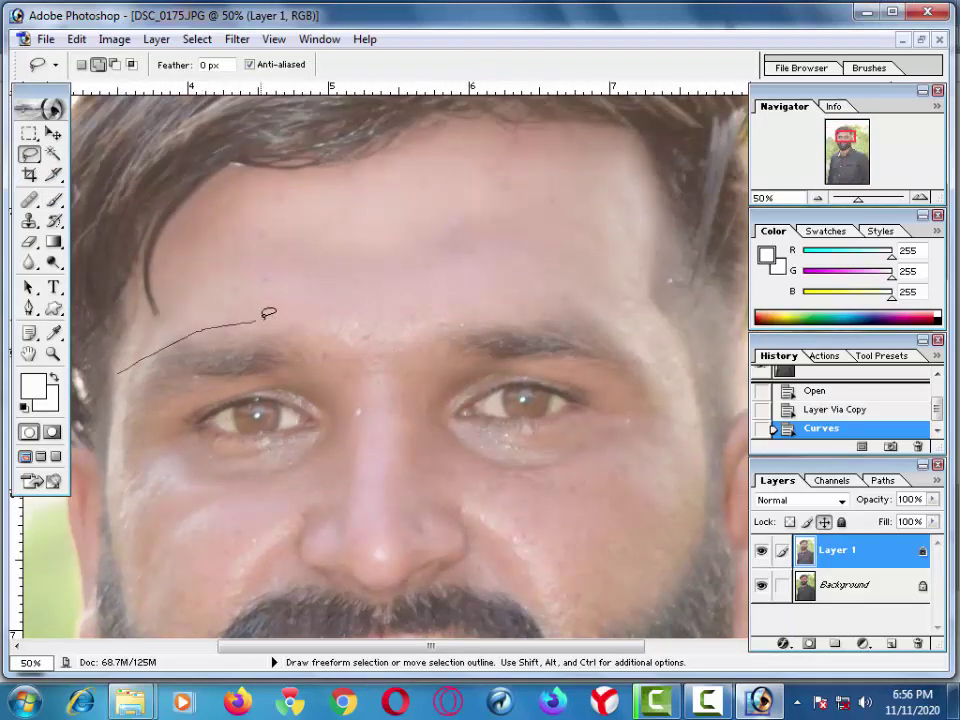
{"action": "mouse_move", "coordinate": [345, 437]}
{"action": "left_mouse_down"}
{"action": "mouse_move", "coordinate": [168, 477]}
{"action": "mouse_move", "coordinate": [128, 386]}
{"action": "left_mouse_up"}
{"action": "key", "text": "ctrl+minus"}
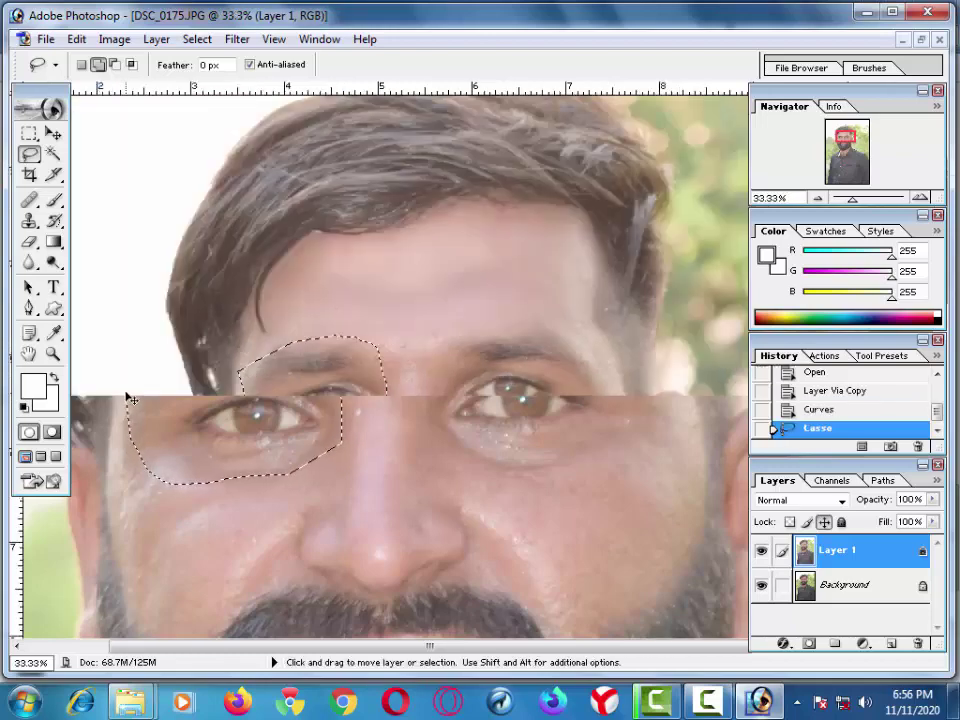
{"action": "key", "text": "ctrl+minus"}
Step: Lasso the face skin from the hairline down the jaw, moustache and right cheek
{"action": "mouse_move", "coordinate": [517, 247]}
{"action": "left_mouse_down"}
{"action": "mouse_move", "coordinate": [383, 257]}
{"action": "mouse_move", "coordinate": [289, 302]}
{"action": "left_mouse_up"}
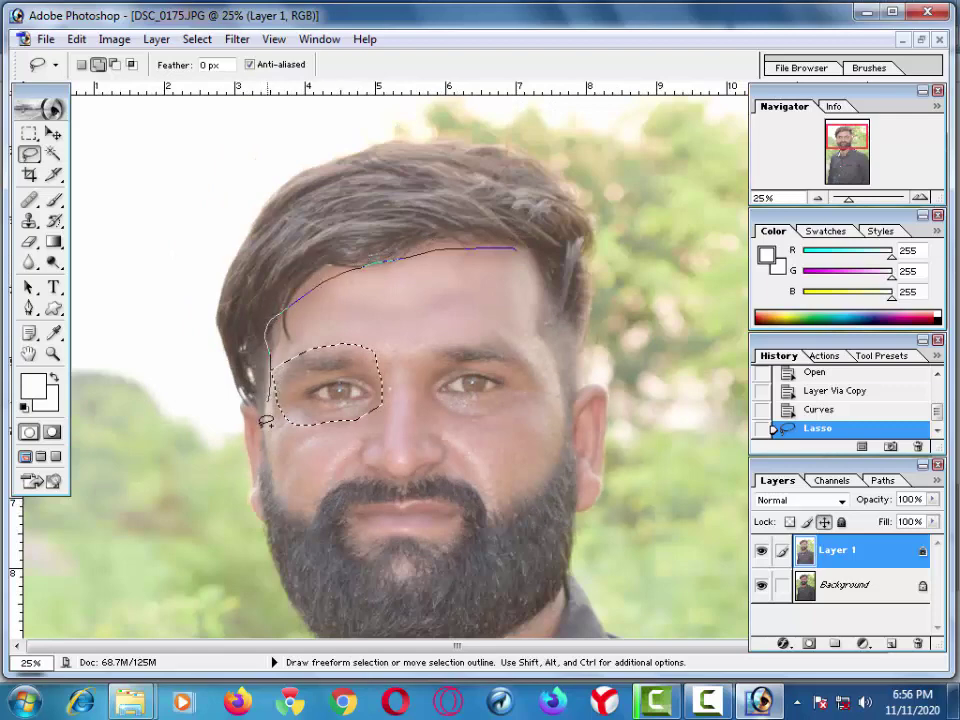
{"action": "left_click_drag", "start_coordinate": [283, 492], "coordinate": [315, 523]}
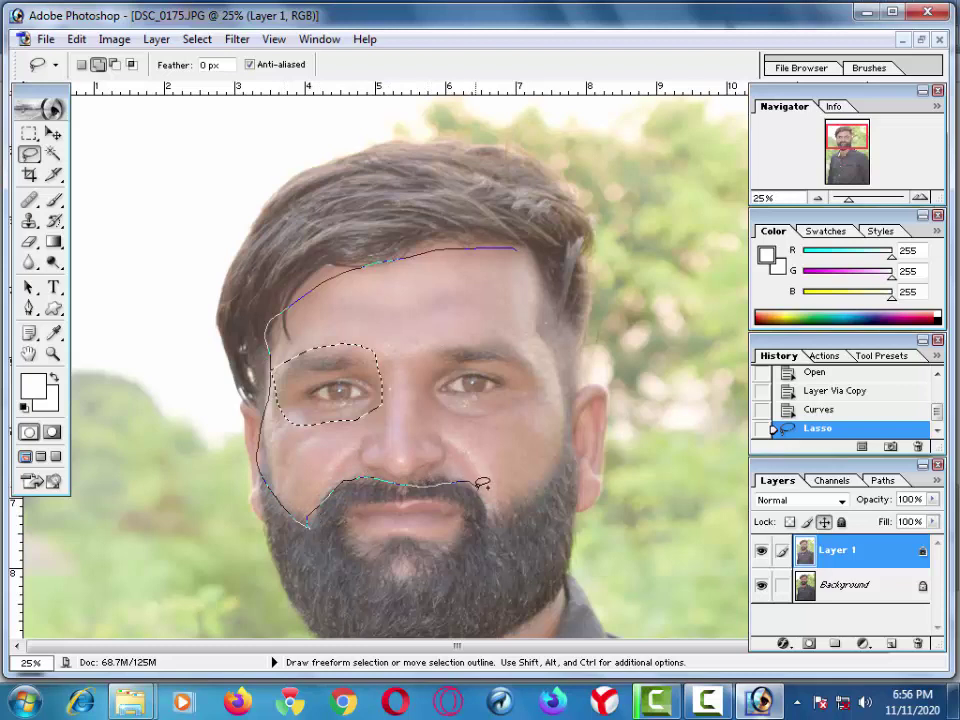
{"action": "mouse_move", "coordinate": [479, 484]}
{"action": "left_mouse_down"}
{"action": "mouse_move", "coordinate": [499, 511]}
{"action": "mouse_move", "coordinate": [525, 504]}
{"action": "mouse_move", "coordinate": [549, 450]}
{"action": "left_mouse_up"}
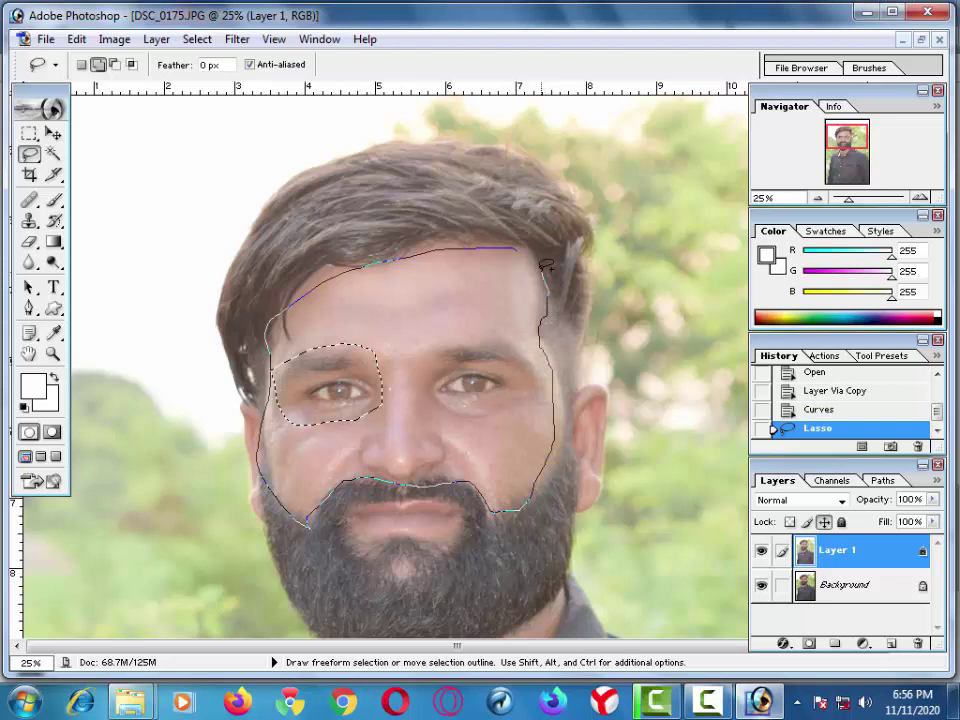
{"action": "left_click_drag", "start_coordinate": [546, 264], "coordinate": [546, 270]}
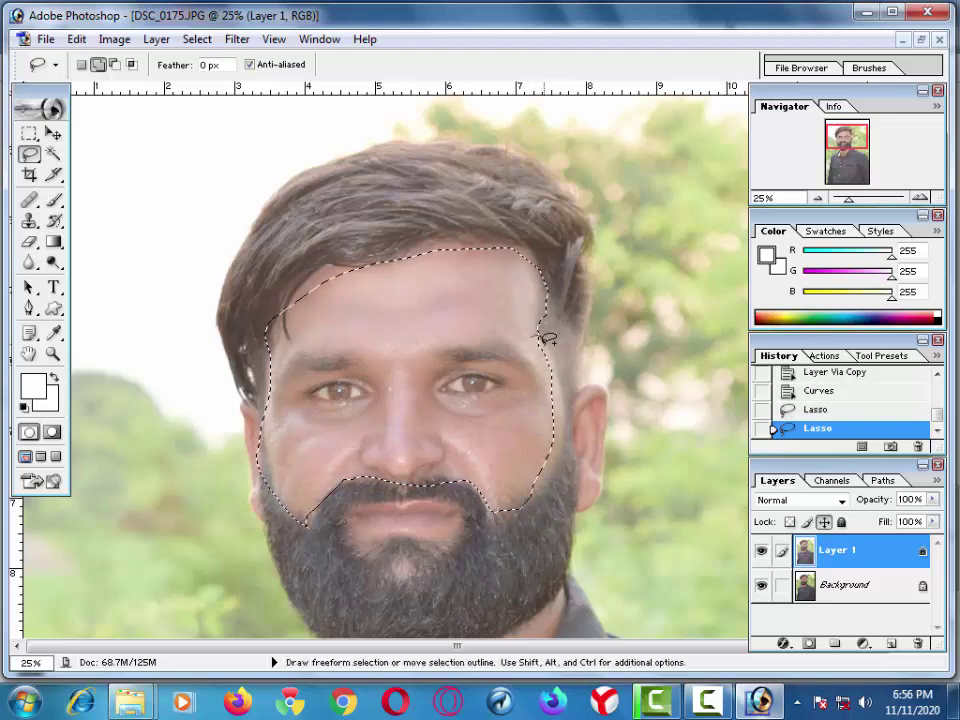
{"action": "left_click_drag", "start_coordinate": [553, 360], "coordinate": [568, 396]}
{"action": "left_click_drag", "start_coordinate": [549, 443], "coordinate": [531, 456]}
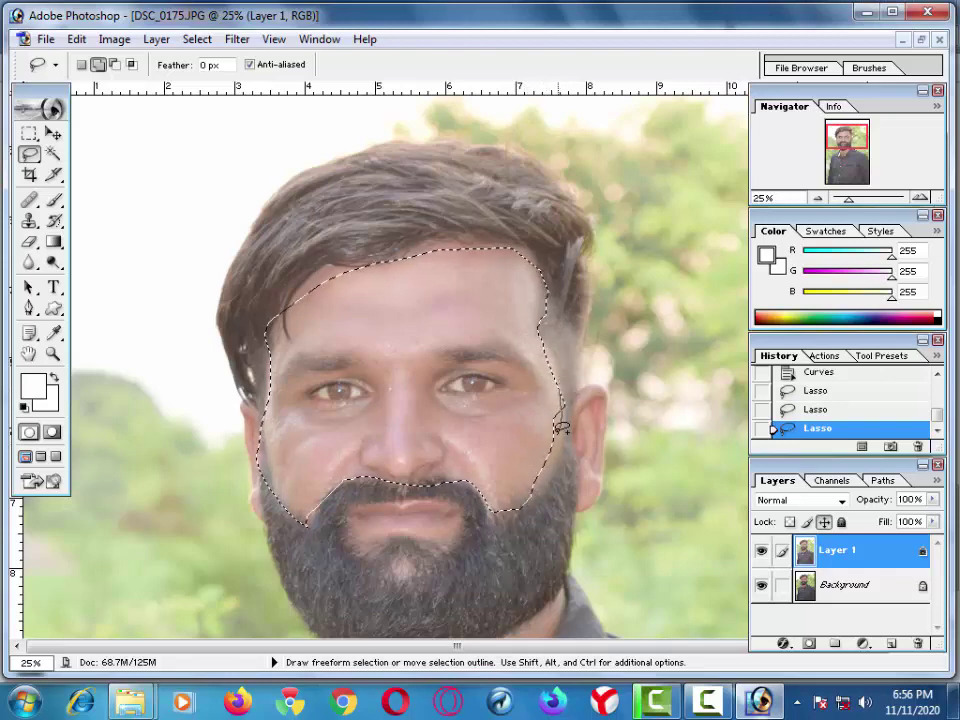
{"action": "left_click_drag", "start_coordinate": [541, 455], "coordinate": [542, 456]}
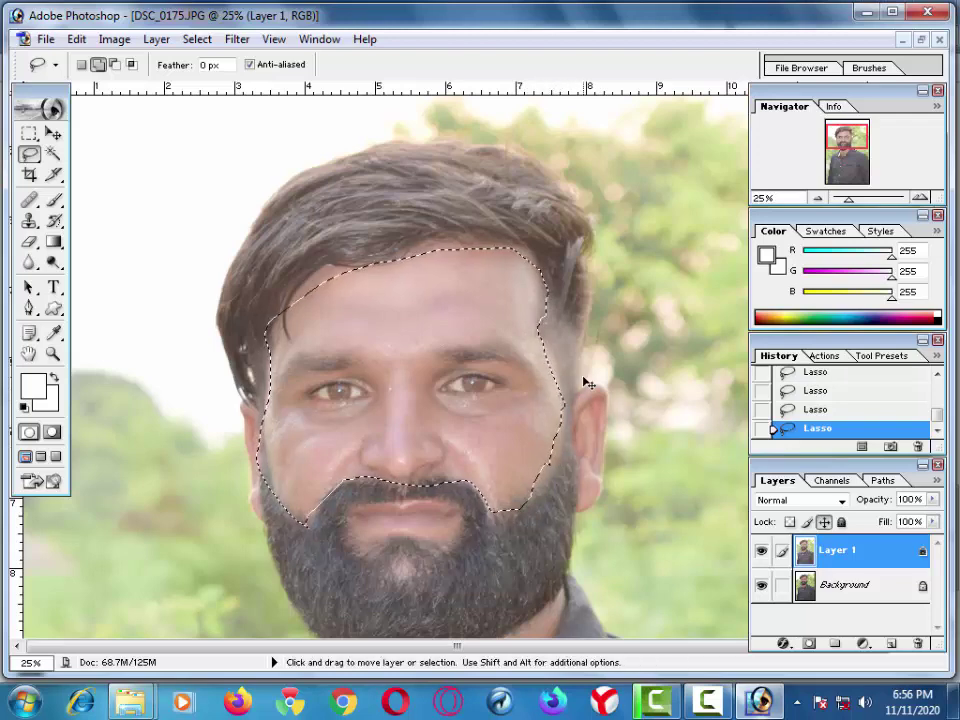
Step: Fill the face selection with white as a test, then undo the fill
{"action": "key", "text": "ctrl+BackSpace"}
{"action": "key", "text": "ctrl+BackSpace"}
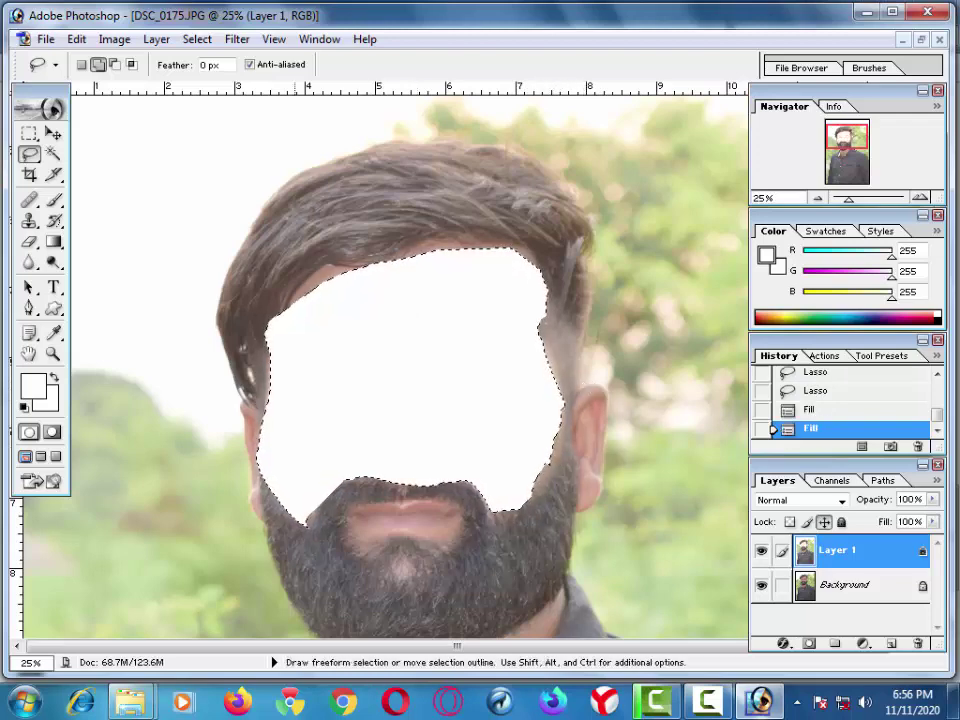
{"action": "key", "text": "ctrl+z"}
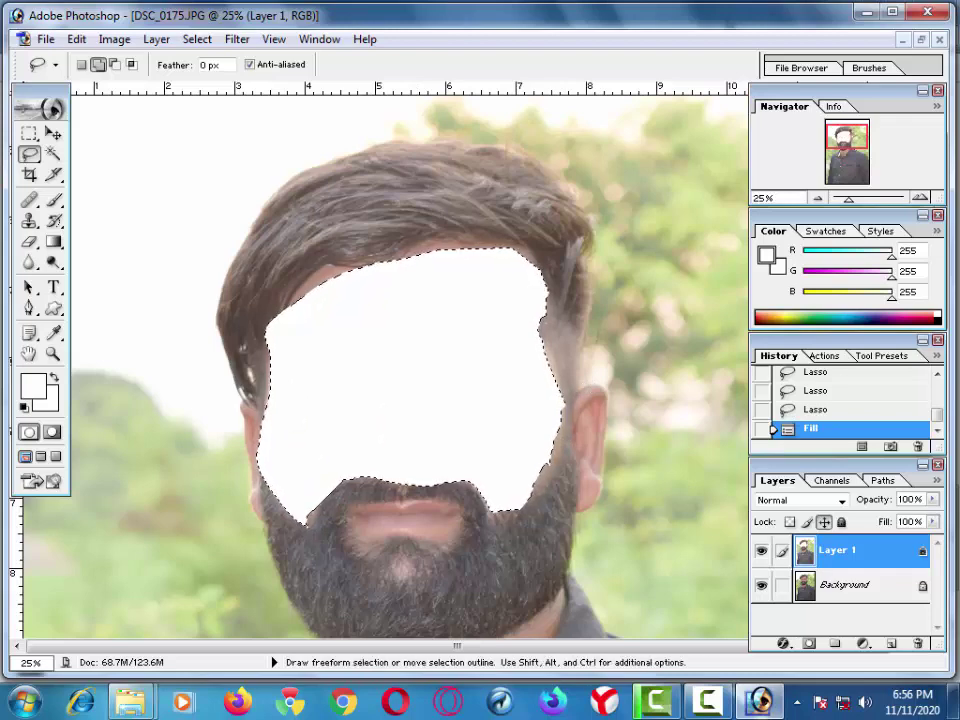
{"action": "key", "text": "ctrl+alt+z"}
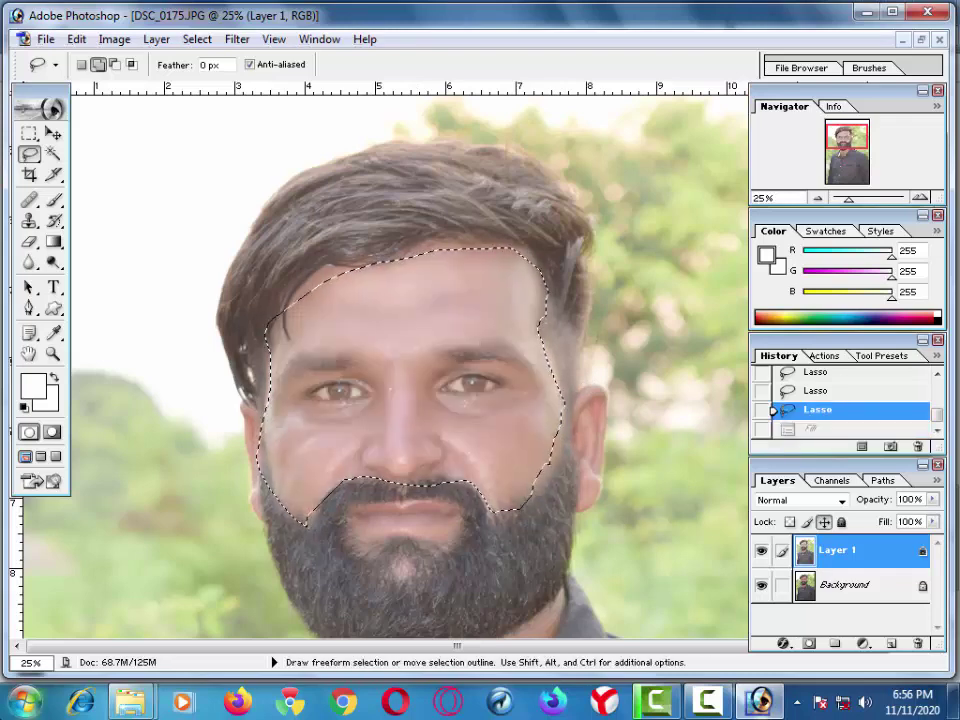
Step: At 50% zoom, add the right jawline and right ear to the face selection
{"action": "key", "text": "ctrl+plus"}
{"action": "key", "text": "ctrl+plus"}
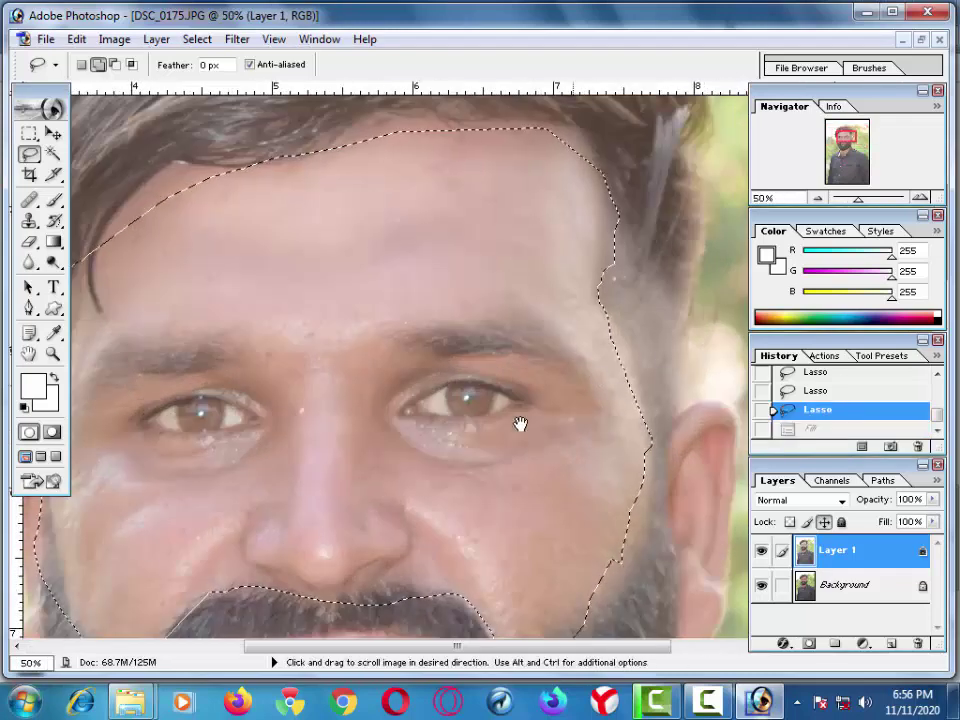
{"action": "left_click_drag", "start_coordinate": [519, 424], "coordinate": [249, 142]}
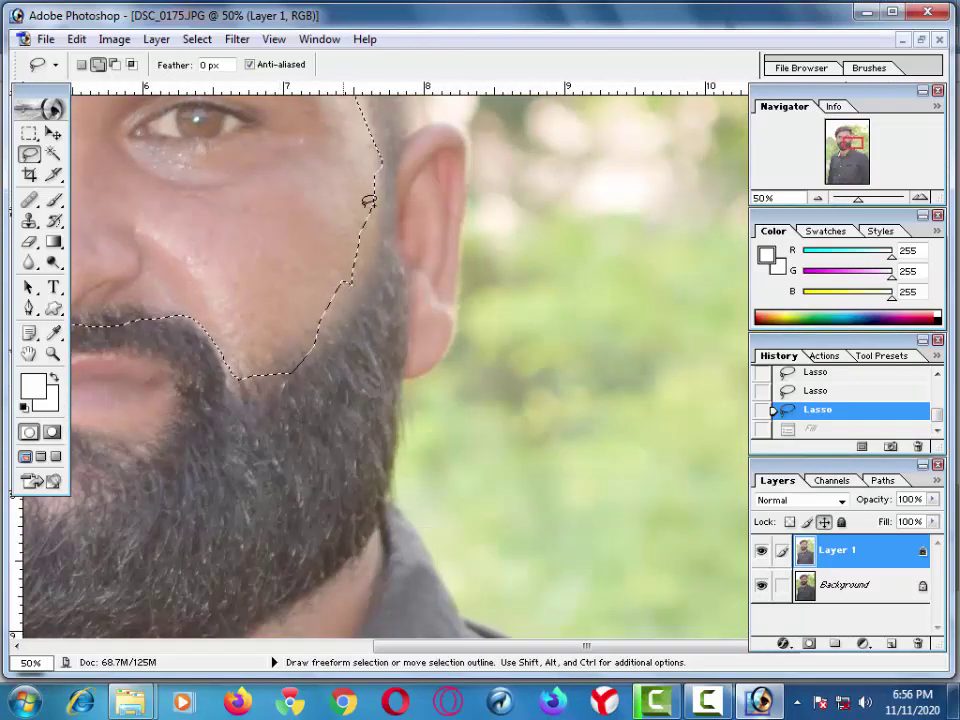
{"action": "mouse_move", "coordinate": [403, 172]}
{"action": "left_mouse_down"}
{"action": "mouse_move", "coordinate": [490, 160]}
{"action": "mouse_move", "coordinate": [462, 262]}
{"action": "left_mouse_up"}
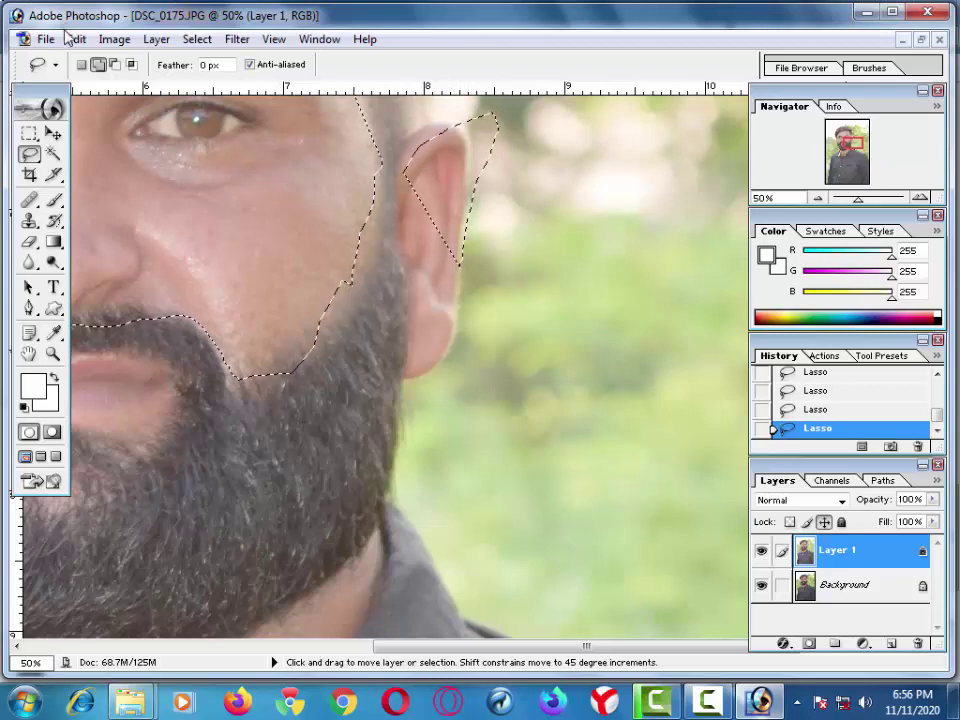
{"action": "key", "text": "ctrl+z"}
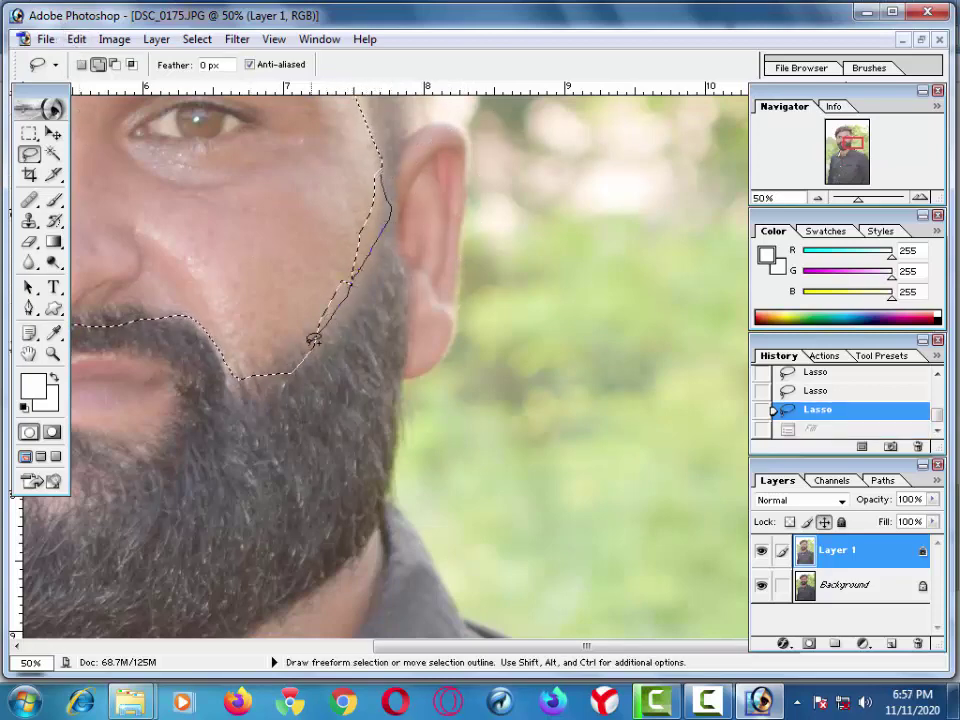
{"action": "left_click_drag", "start_coordinate": [356, 273], "coordinate": [385, 232]}
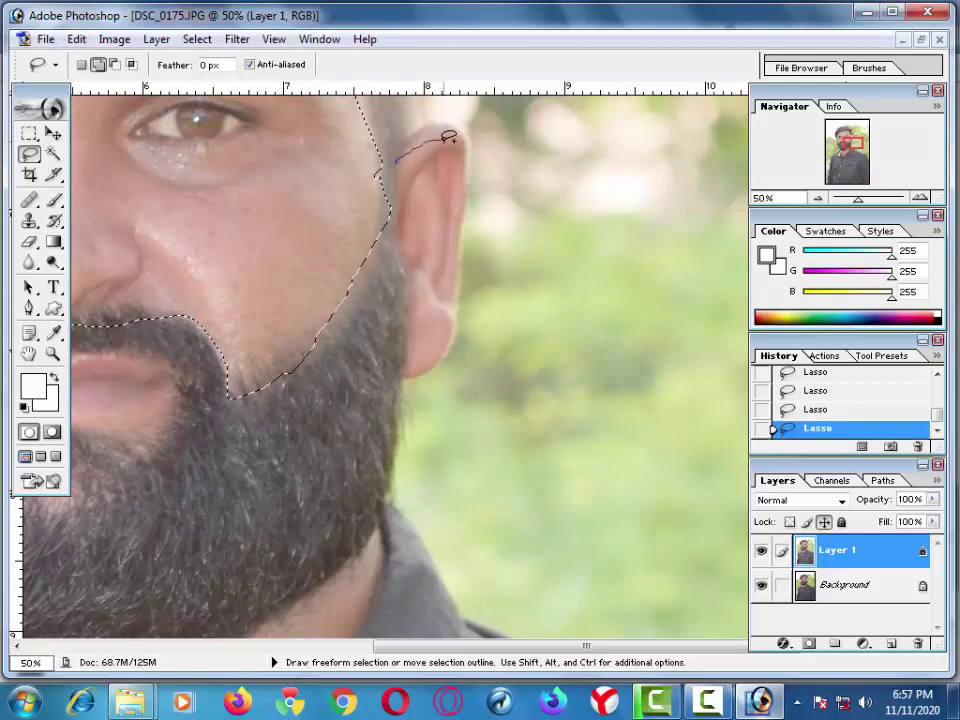
{"action": "mouse_move", "coordinate": [444, 172]}
{"action": "left_mouse_down"}
{"action": "mouse_move", "coordinate": [449, 306]}
{"action": "mouse_move", "coordinate": [421, 261]}
{"action": "left_mouse_up"}
{"action": "mouse_move", "coordinate": [397, 180]}
{"action": "left_mouse_down"}
{"action": "mouse_move", "coordinate": [398, 188]}
{"action": "mouse_move", "coordinate": [456, 133]}
{"action": "left_mouse_up"}
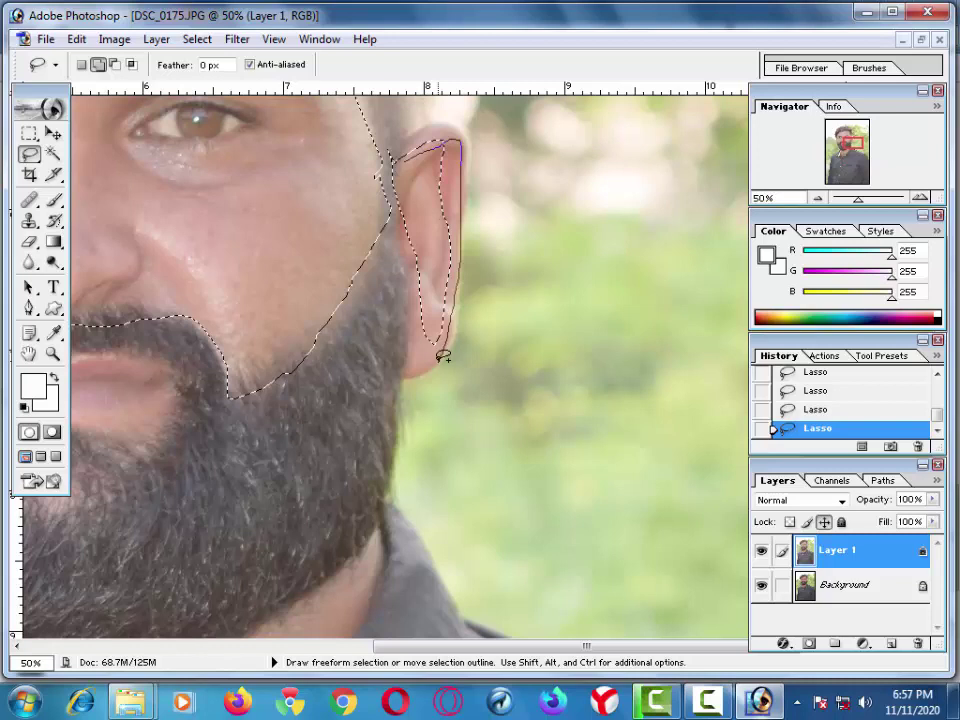
{"action": "mouse_move", "coordinate": [441, 356]}
{"action": "left_mouse_down"}
{"action": "mouse_move", "coordinate": [388, 374]}
{"action": "mouse_move", "coordinate": [398, 372]}
{"action": "left_mouse_up"}
Step: Add the neck below the beard, down the throat, to the skin selection
{"action": "mouse_move", "coordinate": [210, 430]}
{"action": "left_mouse_down"}
{"action": "mouse_move", "coordinate": [259, 332]}
{"action": "mouse_move", "coordinate": [365, 175]}
{"action": "left_mouse_up"}
{"action": "mouse_move", "coordinate": [531, 279]}
{"action": "left_mouse_down"}
{"action": "mouse_move", "coordinate": [522, 296]}
{"action": "mouse_move", "coordinate": [428, 354]}
{"action": "mouse_move", "coordinate": [276, 434]}
{"action": "left_mouse_up"}
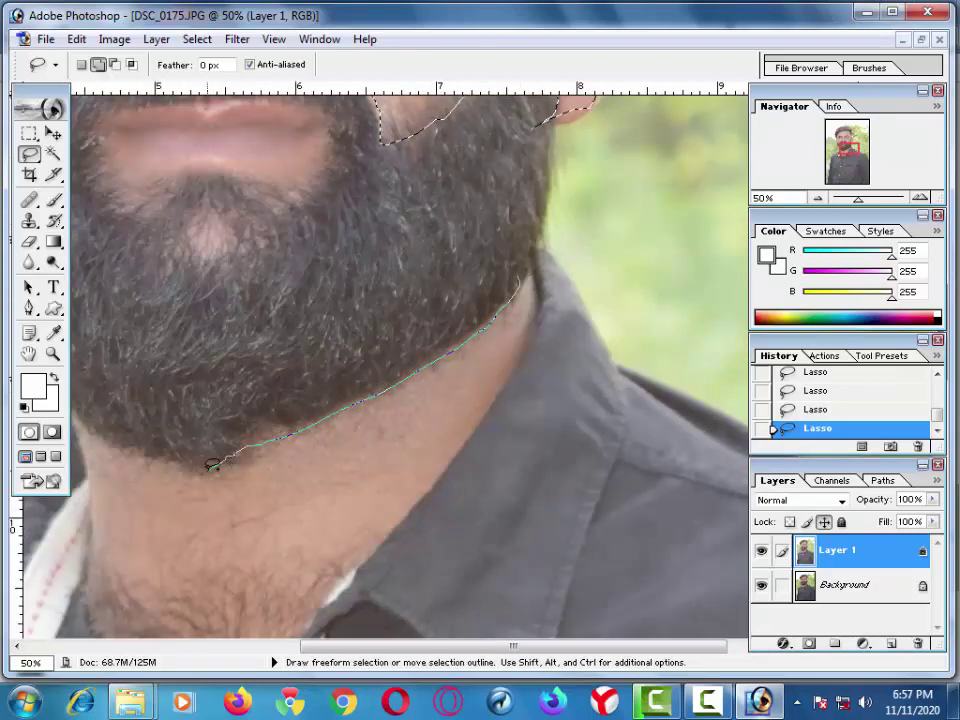
{"action": "mouse_move", "coordinate": [209, 466]}
{"action": "left_mouse_down"}
{"action": "mouse_move", "coordinate": [234, 522]}
{"action": "mouse_move", "coordinate": [264, 543]}
{"action": "mouse_move", "coordinate": [300, 517]}
{"action": "mouse_move", "coordinate": [368, 507]}
{"action": "mouse_move", "coordinate": [434, 479]}
{"action": "left_mouse_up"}
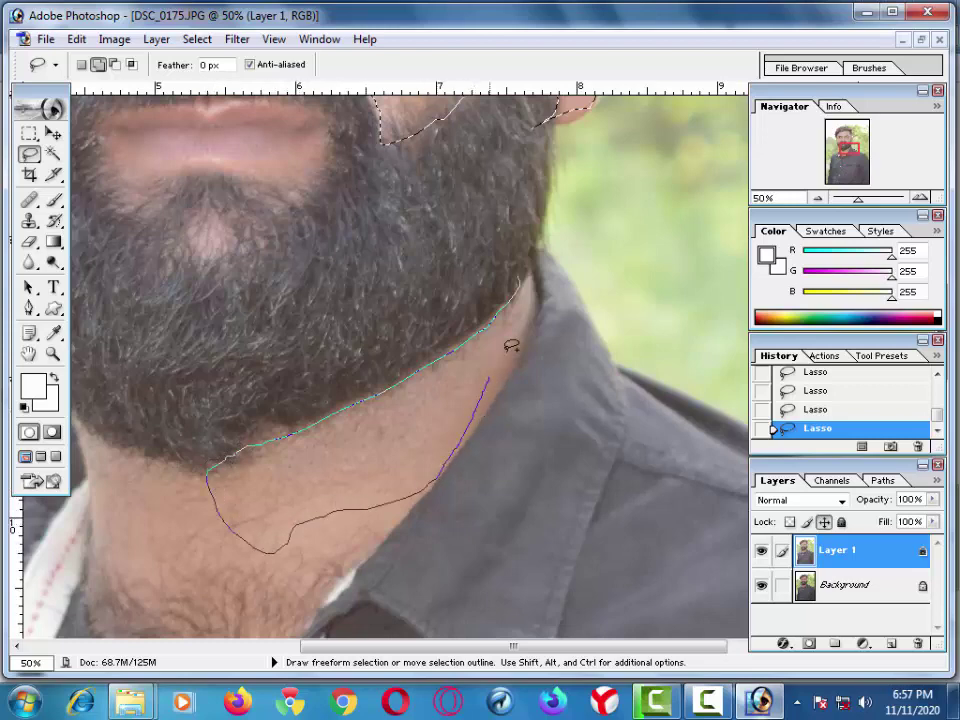
{"action": "left_click_drag", "start_coordinate": [511, 345], "coordinate": [529, 304]}
{"action": "mouse_move", "coordinate": [490, 336]}
{"action": "left_mouse_down"}
{"action": "mouse_move", "coordinate": [595, 266]}
{"action": "mouse_move", "coordinate": [687, 226]}
{"action": "left_mouse_up"}
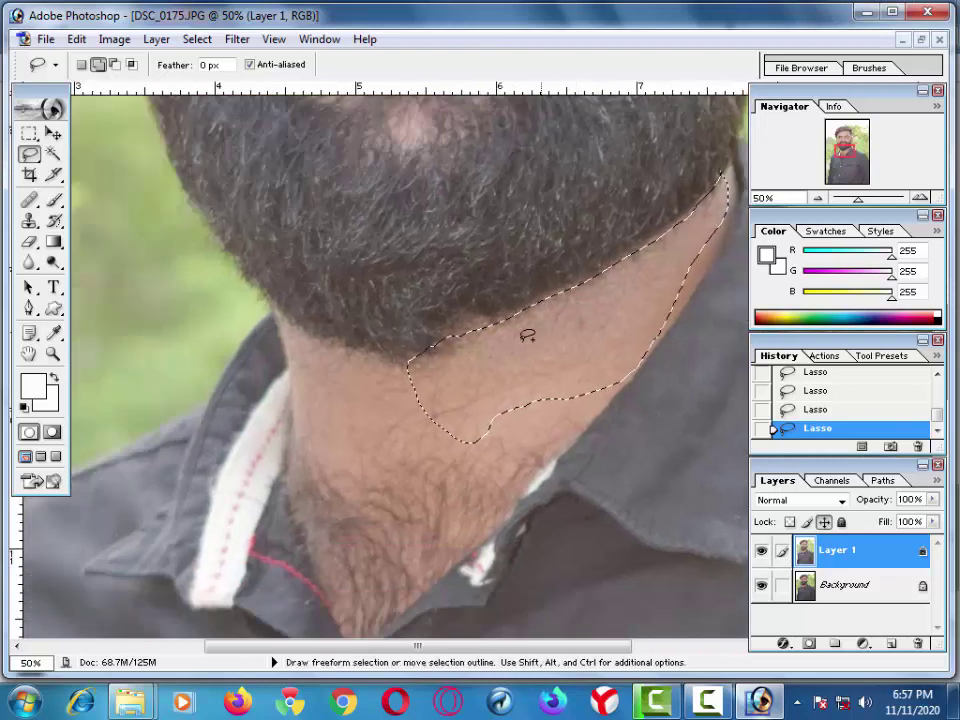
{"action": "mouse_move", "coordinate": [620, 382]}
{"action": "left_mouse_down"}
{"action": "mouse_move", "coordinate": [484, 534]}
{"action": "mouse_move", "coordinate": [368, 548]}
{"action": "mouse_move", "coordinate": [307, 440]}
{"action": "left_mouse_up"}
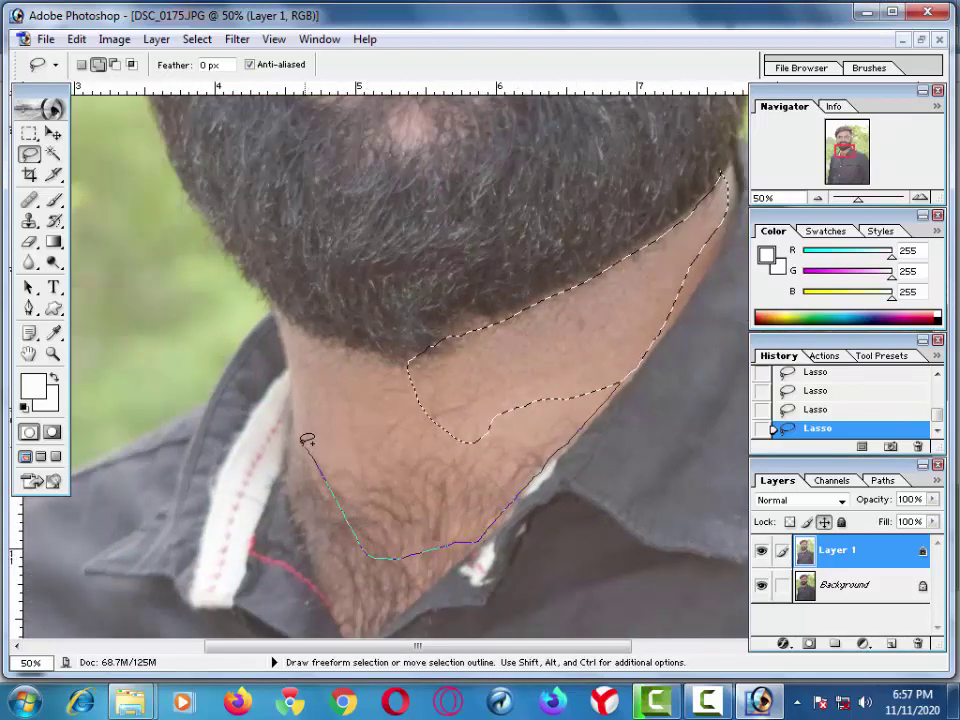
{"action": "mouse_move", "coordinate": [296, 394]}
{"action": "left_mouse_down"}
{"action": "mouse_move", "coordinate": [346, 349]}
{"action": "mouse_move", "coordinate": [405, 355]}
{"action": "left_mouse_up"}
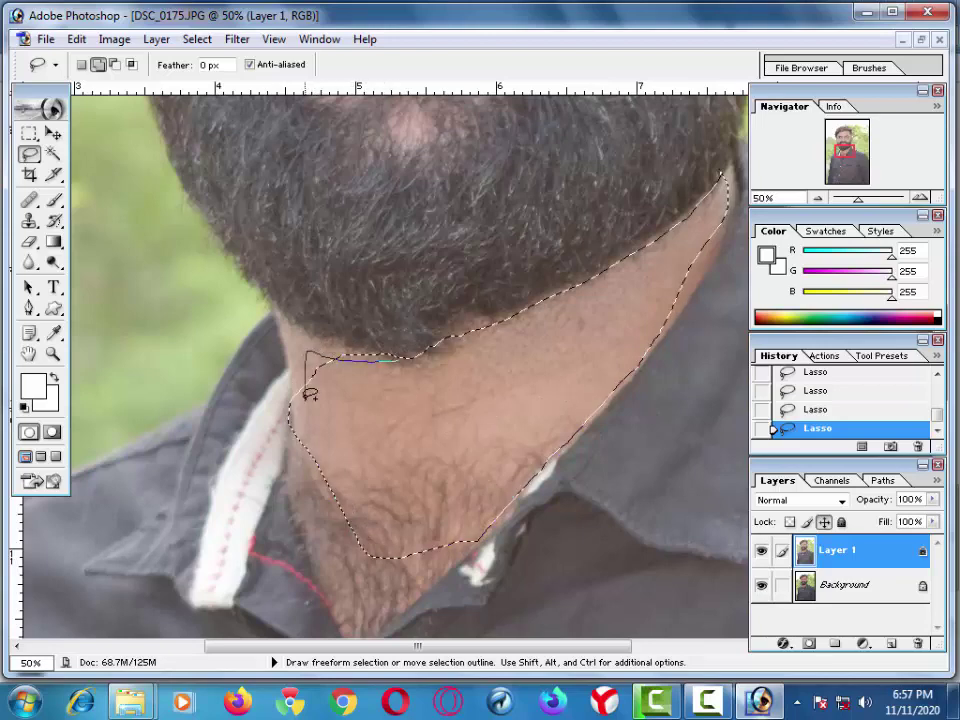
Step: Add the lower lip, left cheek edge and left ear to the selection, then zoom out
{"action": "mouse_move", "coordinate": [339, 379]}
{"action": "left_mouse_down"}
{"action": "mouse_move", "coordinate": [399, 401]}
{"action": "mouse_move", "coordinate": [547, 513]}
{"action": "left_mouse_up"}
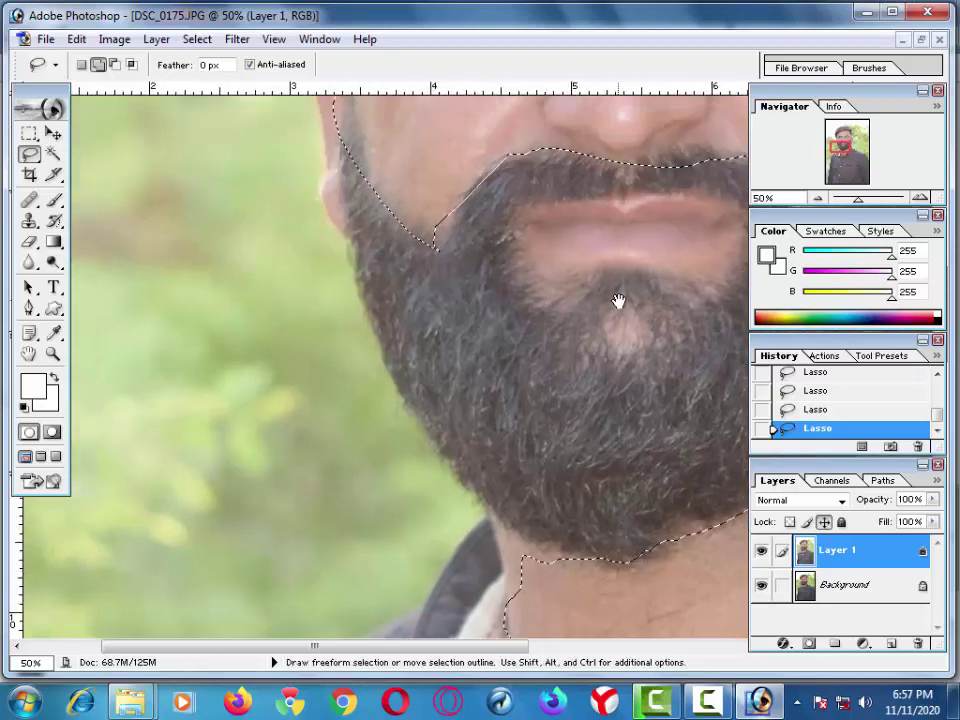
{"action": "mouse_move", "coordinate": [597, 254]}
{"action": "left_mouse_down"}
{"action": "mouse_move", "coordinate": [525, 232]}
{"action": "mouse_move", "coordinate": [596, 289]}
{"action": "left_mouse_up"}
{"action": "mouse_move", "coordinate": [680, 288]}
{"action": "left_mouse_down"}
{"action": "mouse_move", "coordinate": [454, 313]}
{"action": "mouse_move", "coordinate": [429, 268]}
{"action": "left_mouse_up"}
{"action": "left_click_drag", "start_coordinate": [339, 278], "coordinate": [563, 428]}
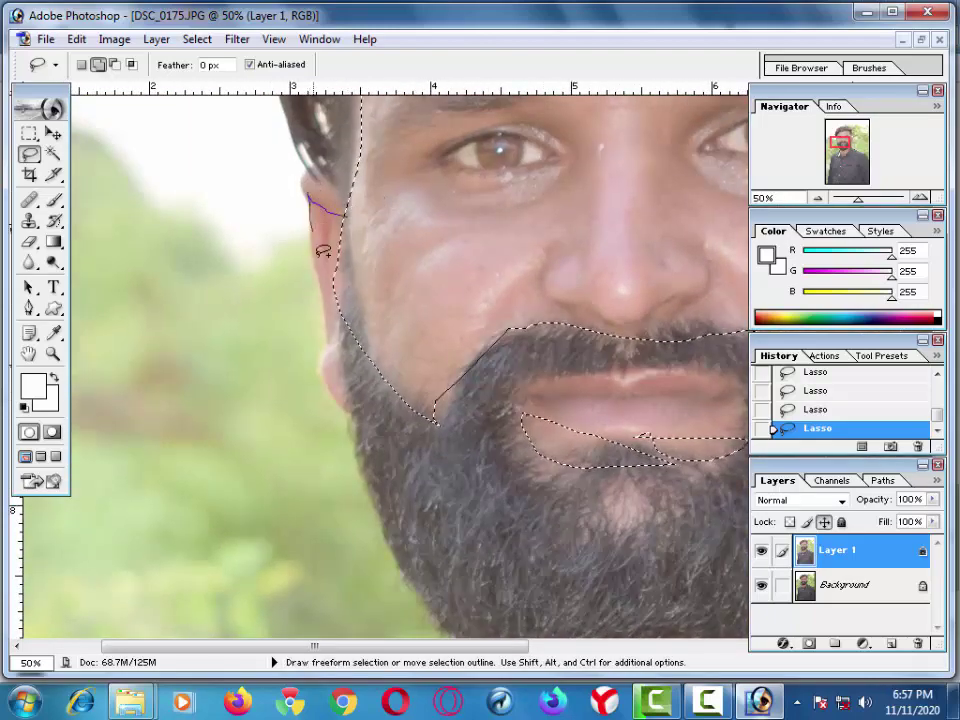
{"action": "left_click_drag", "start_coordinate": [322, 252], "coordinate": [341, 390]}
{"action": "left_click_drag", "start_coordinate": [346, 270], "coordinate": [345, 249]}
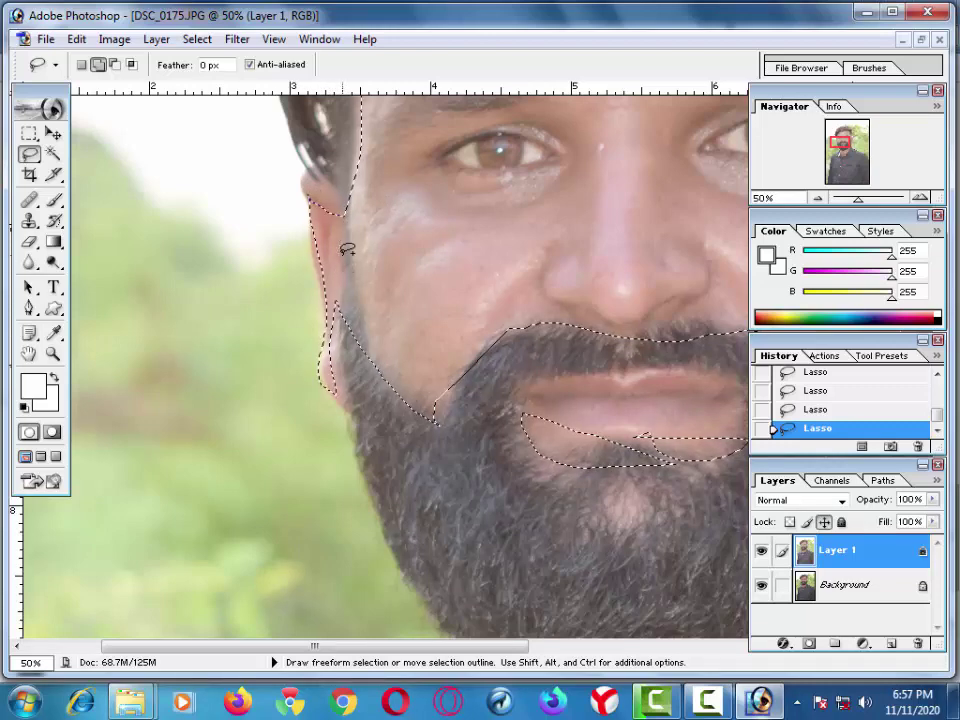
{"action": "key", "text": "ctrl+minus"}
{"action": "key", "text": "ctrl+minus"}
Step: Fit the photo on screen and apply Noiseware Professional (70% luminance, 80% color), repeating it with Ctrl+F
{"action": "key", "text": "ctrl+minus"}
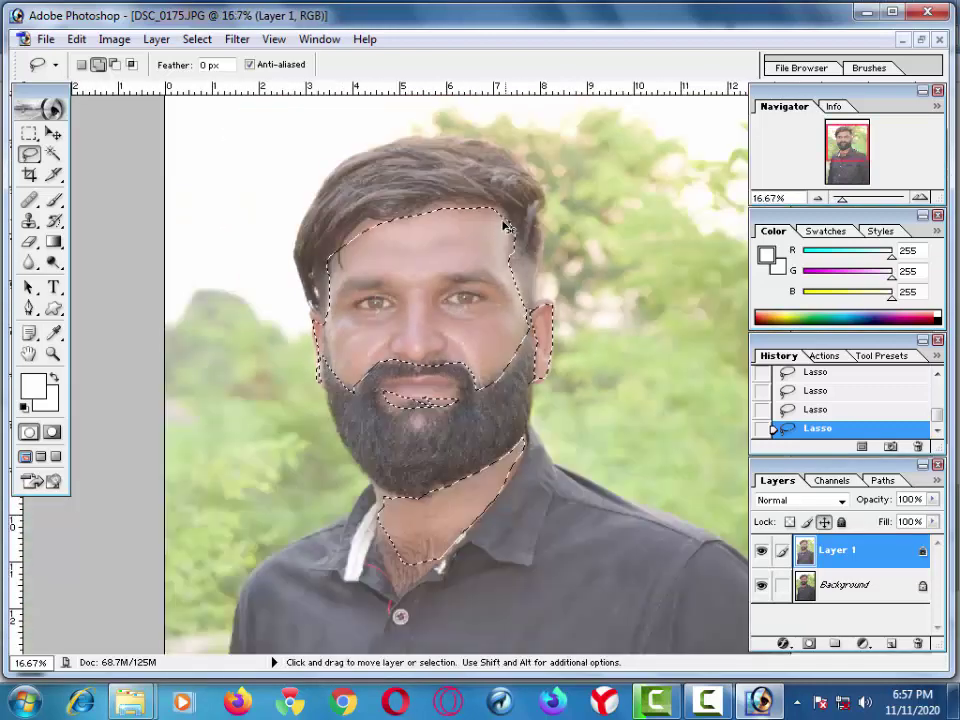
{"action": "key", "text": "ctrl+minus"}
{"action": "key", "text": "ctrl+0"}
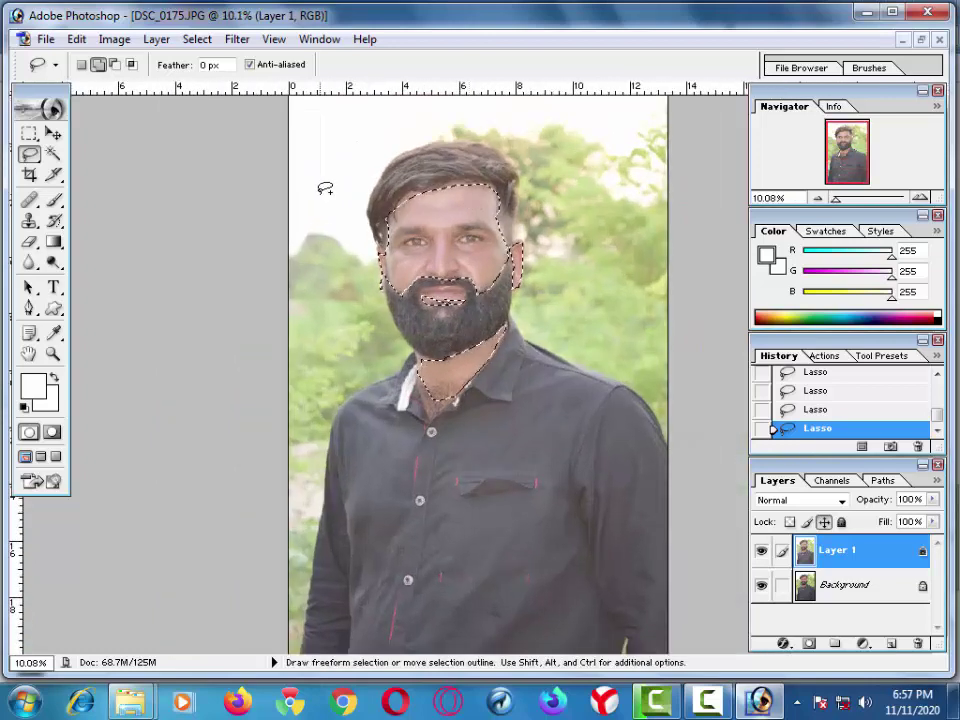
{"action": "left_click", "coordinate": [237, 40]}
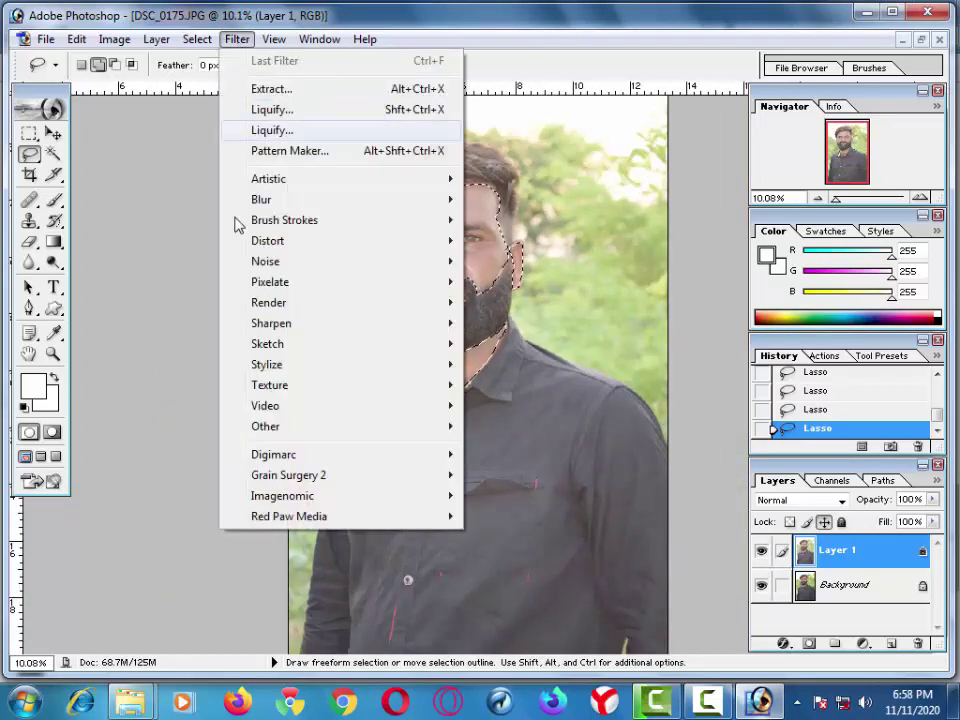
{"action": "mouse_move", "coordinate": [282, 496]}
{"action": "left_click", "coordinate": [538, 497]}
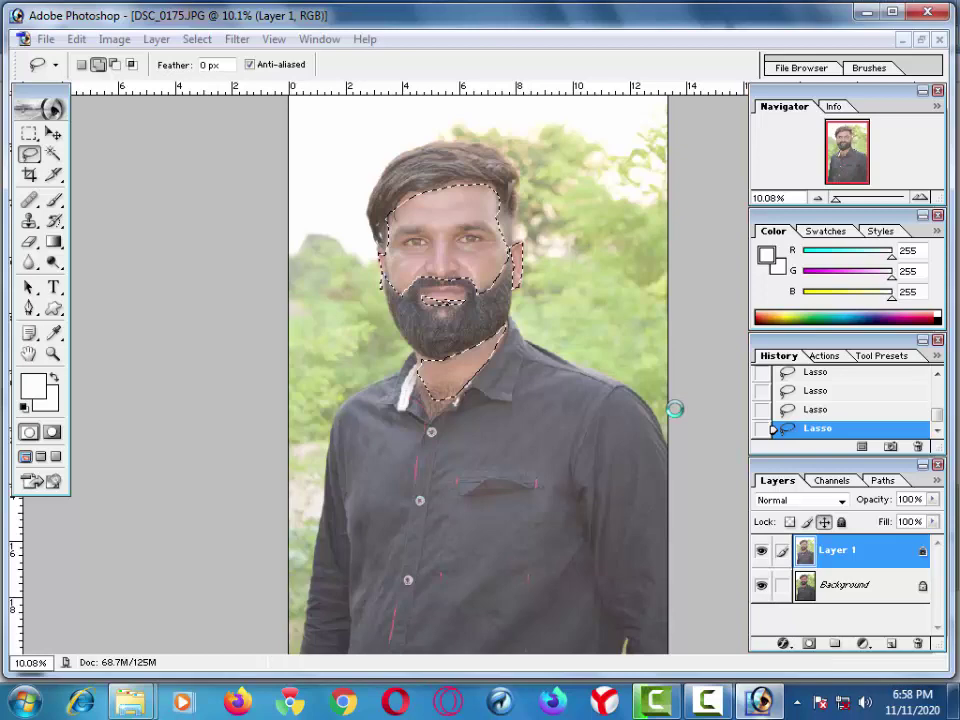
{"action": "key", "text": "ctrl+f"}
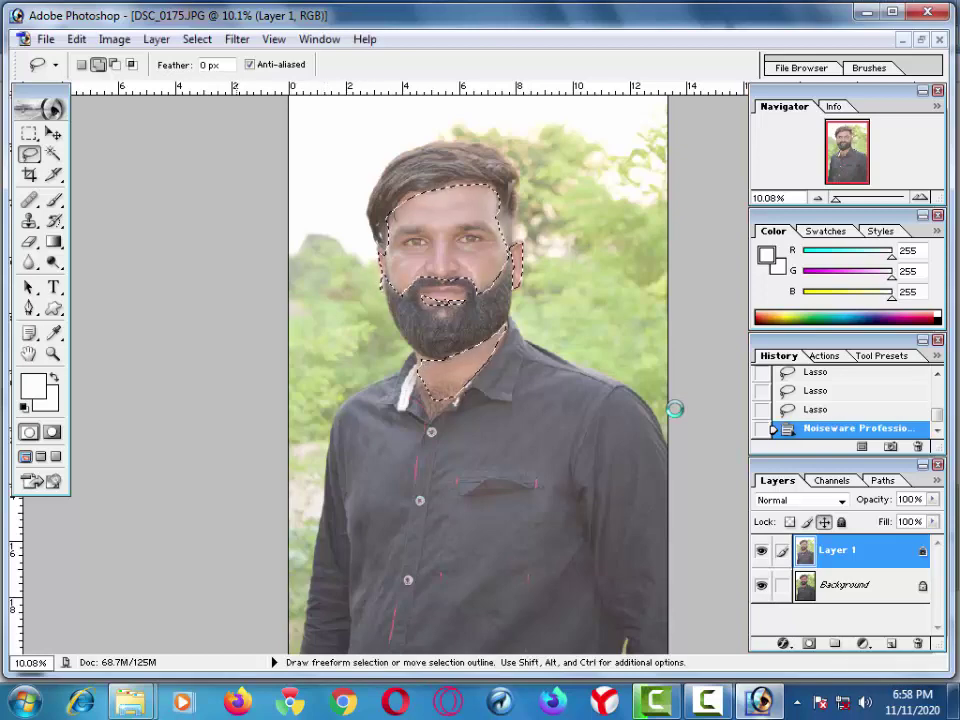
Step: Apply Noiseware Professional to the skin once more via the Imagenomic filter submenu
{"action": "key", "text": "alt+v"}
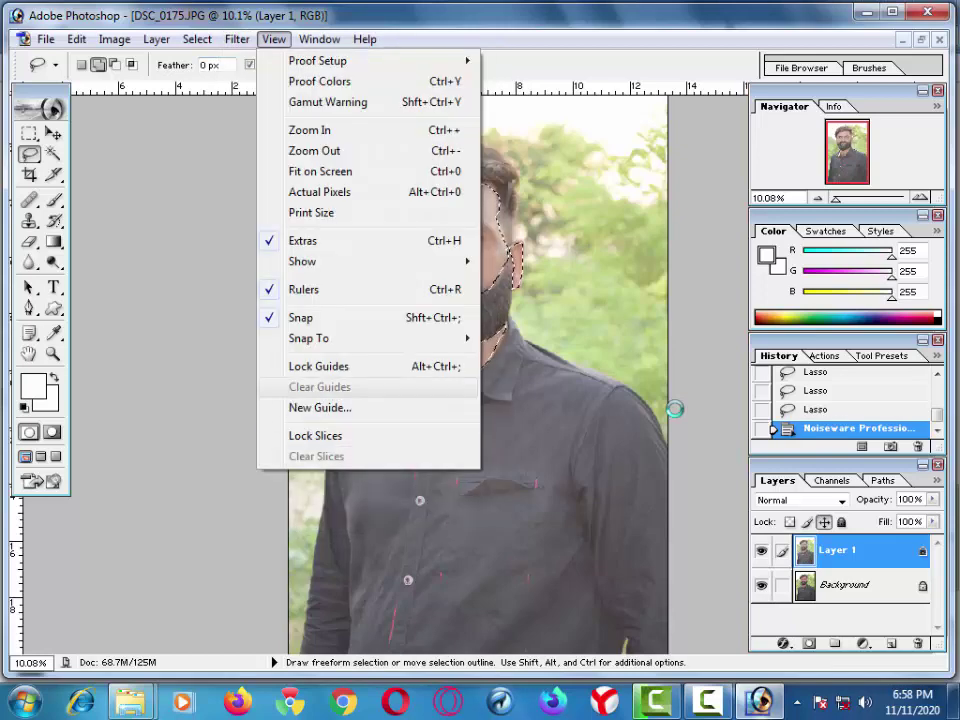
{"action": "key", "text": "Left"}
{"action": "key", "text": "s"}
{"action": "key", "text": "d"}
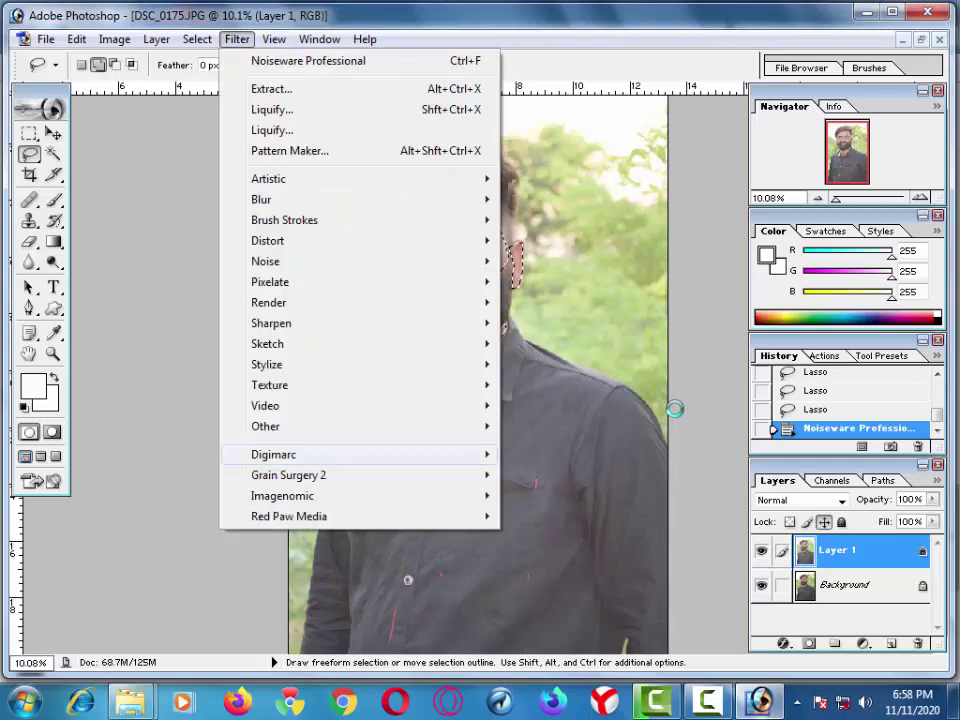
{"action": "key", "text": "g"}
{"action": "key", "text": "i"}
{"action": "key", "text": "Right"}
{"action": "key", "text": "Down"}
{"action": "key", "text": "Return"}
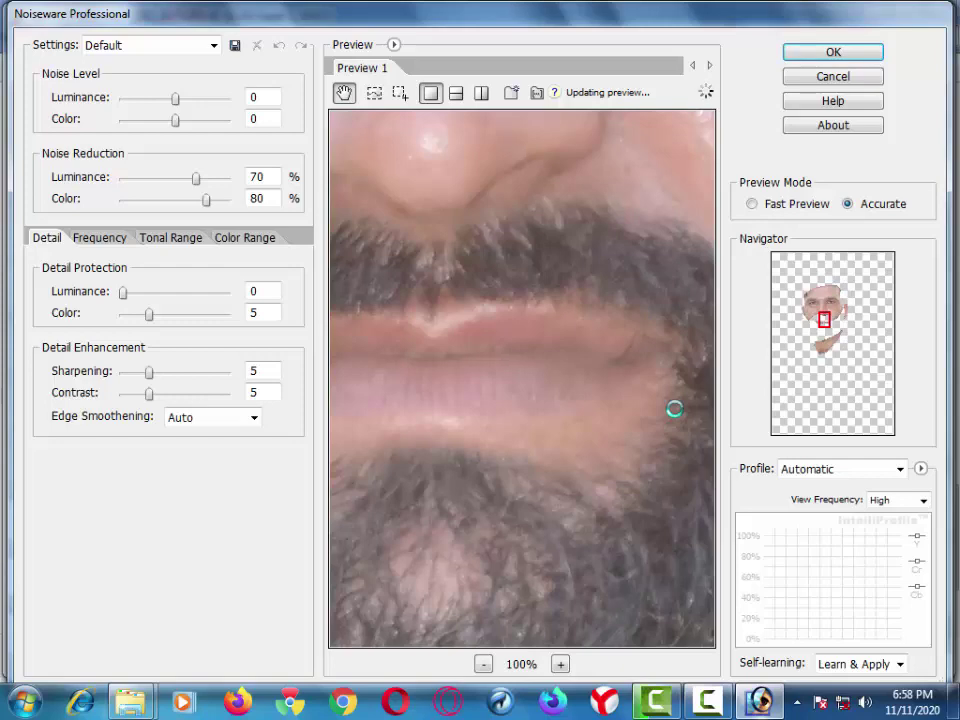
{"action": "key", "text": "Return"}
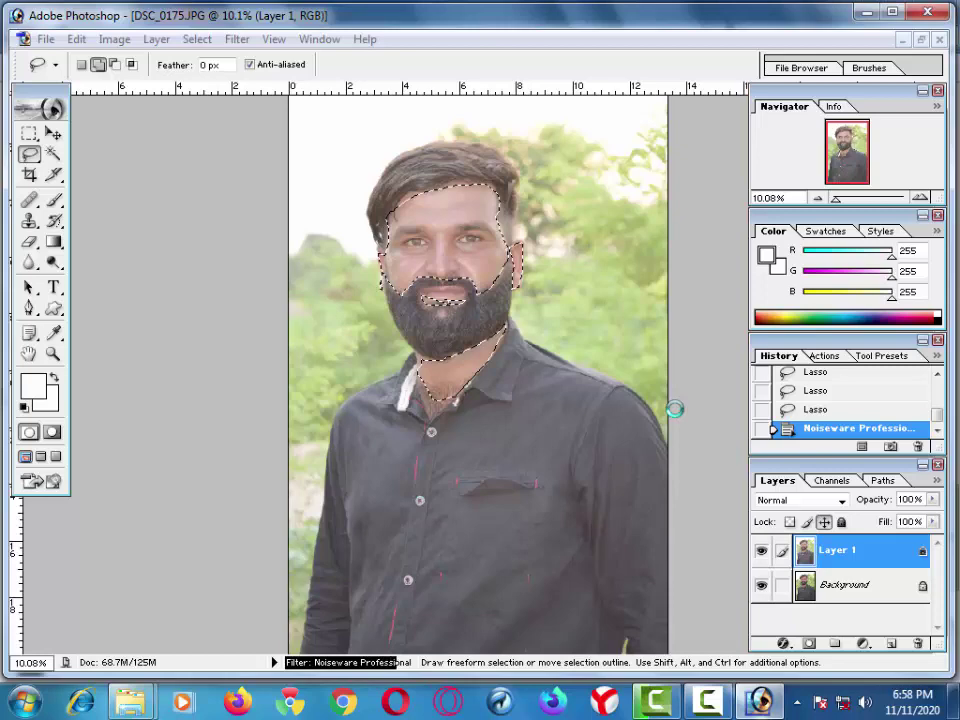
Step: Open the Portraiture skin-smoothing filter on the face selection, then dismiss it with Escape
{"action": "key", "text": "alt+t"}
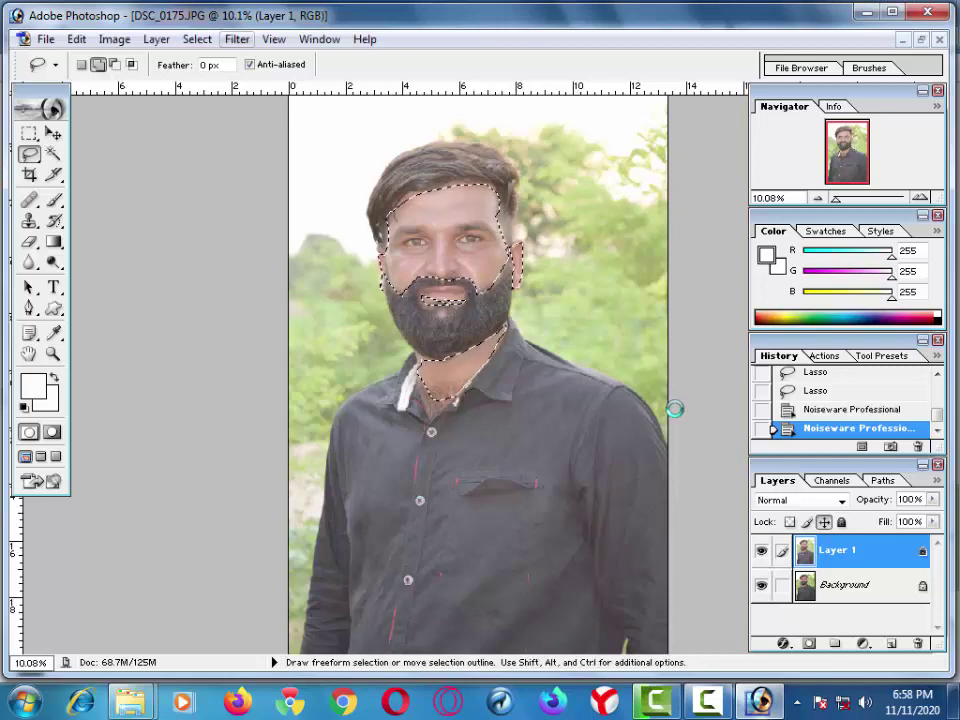
{"action": "mouse_move", "coordinate": [282, 496]}
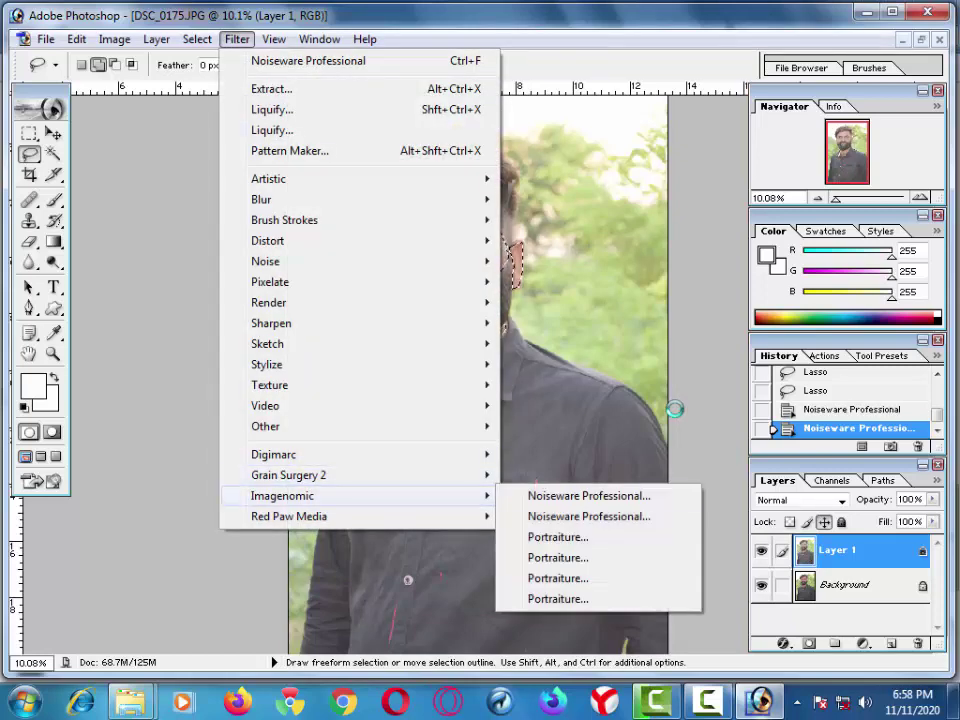
{"action": "key", "text": "Down"}
{"action": "key", "text": "Down"}
{"action": "key", "text": "Return"}
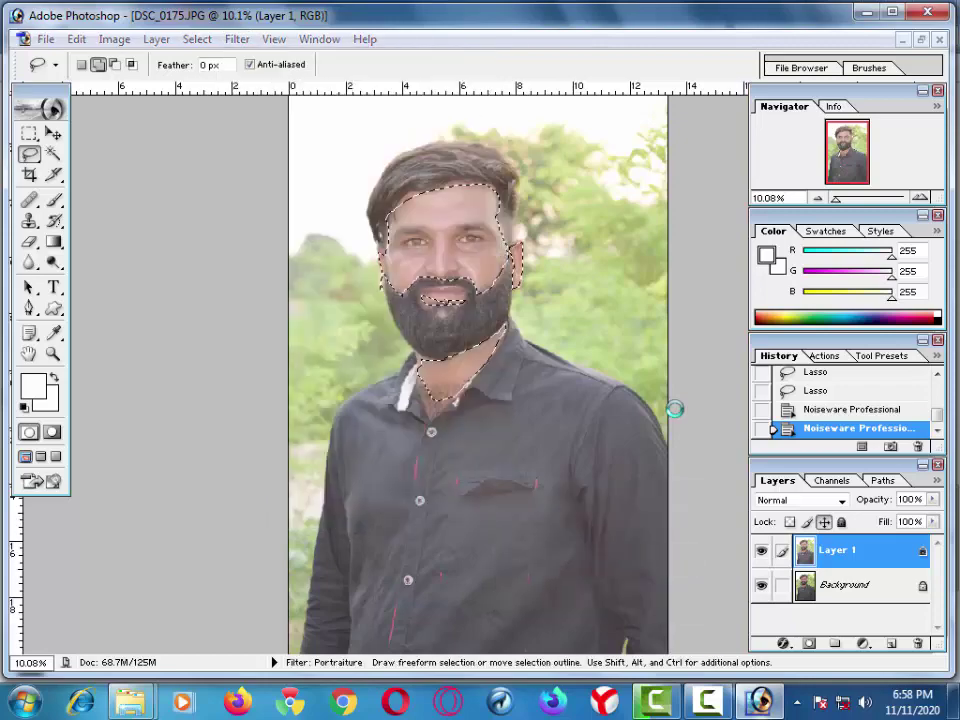
{"action": "key", "text": "Escape"}
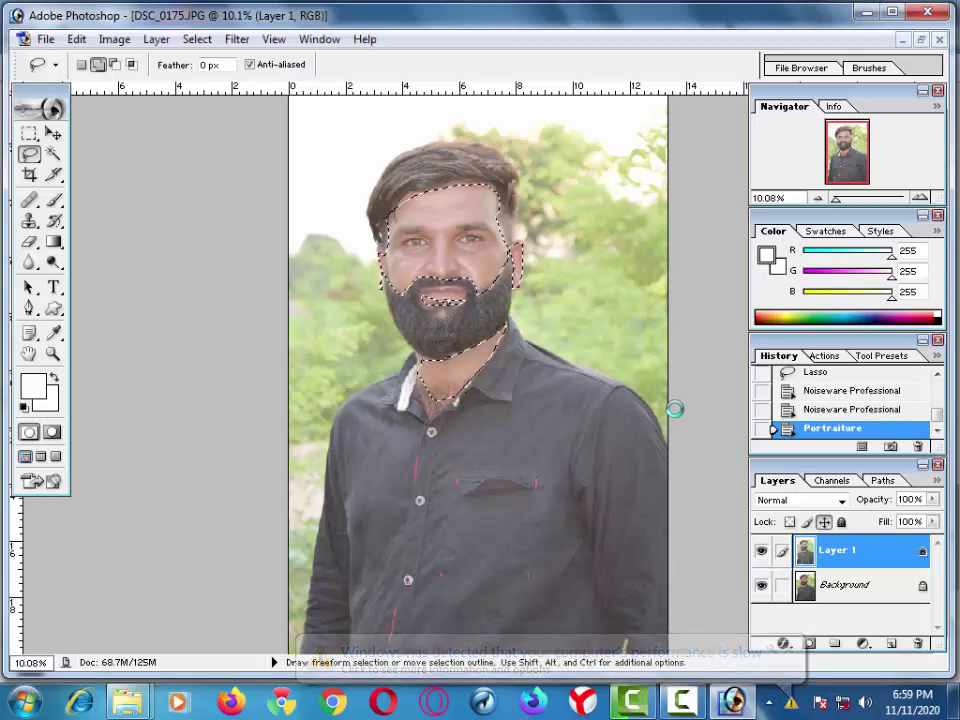
Step: Run Portraiture twice more on the face selection, via Filter's last-filter entry and the Imagenomic submenu
{"action": "left_click", "coordinate": [237, 39]}
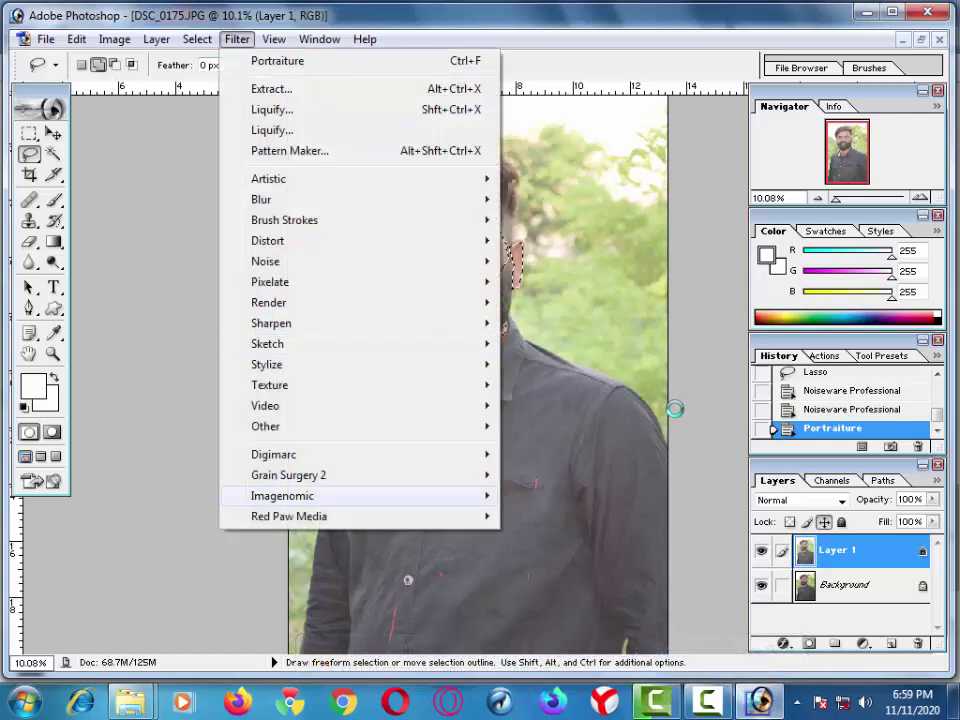
{"action": "left_click", "coordinate": [557, 576]}
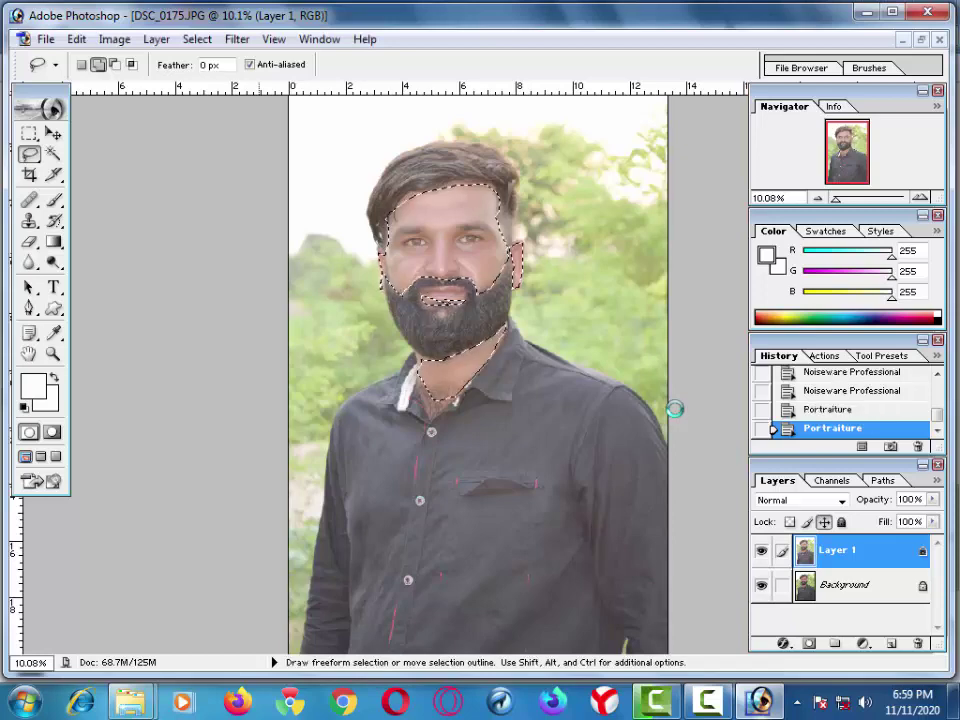
{"action": "key", "text": "alt+t"}
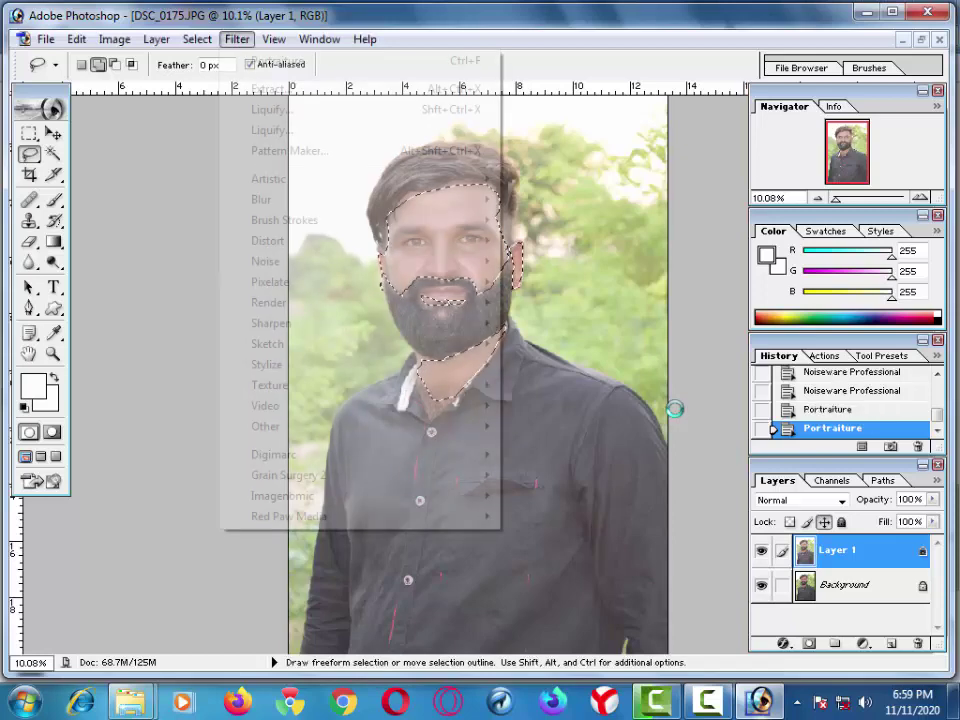
{"action": "key", "text": "Up"}
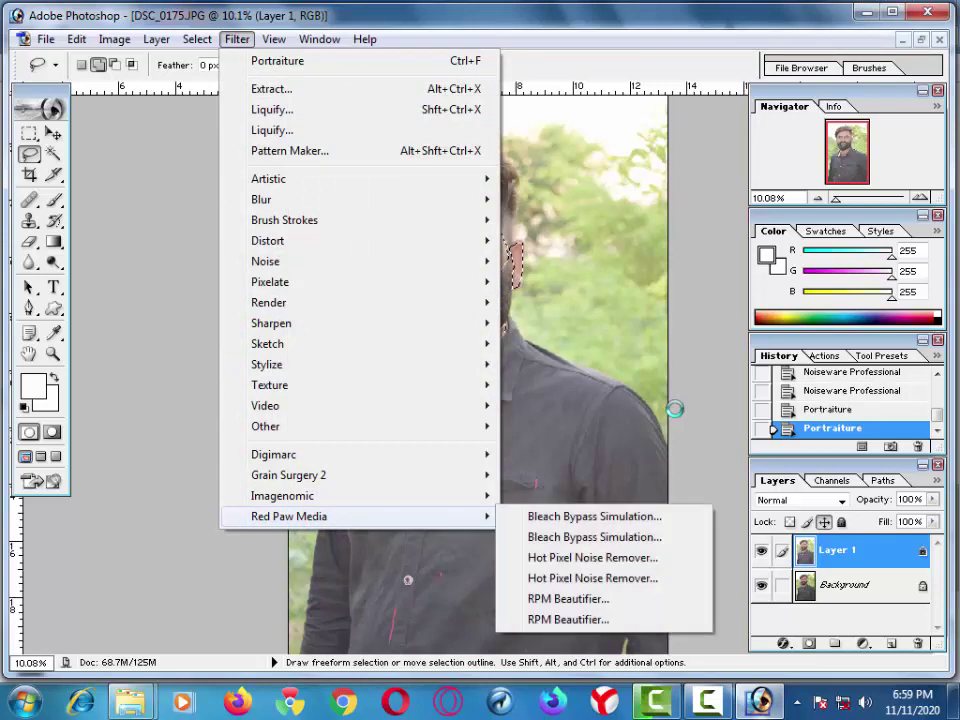
{"action": "key", "text": "Up"}
{"action": "key", "text": "Right"}
{"action": "key", "text": "Up"}
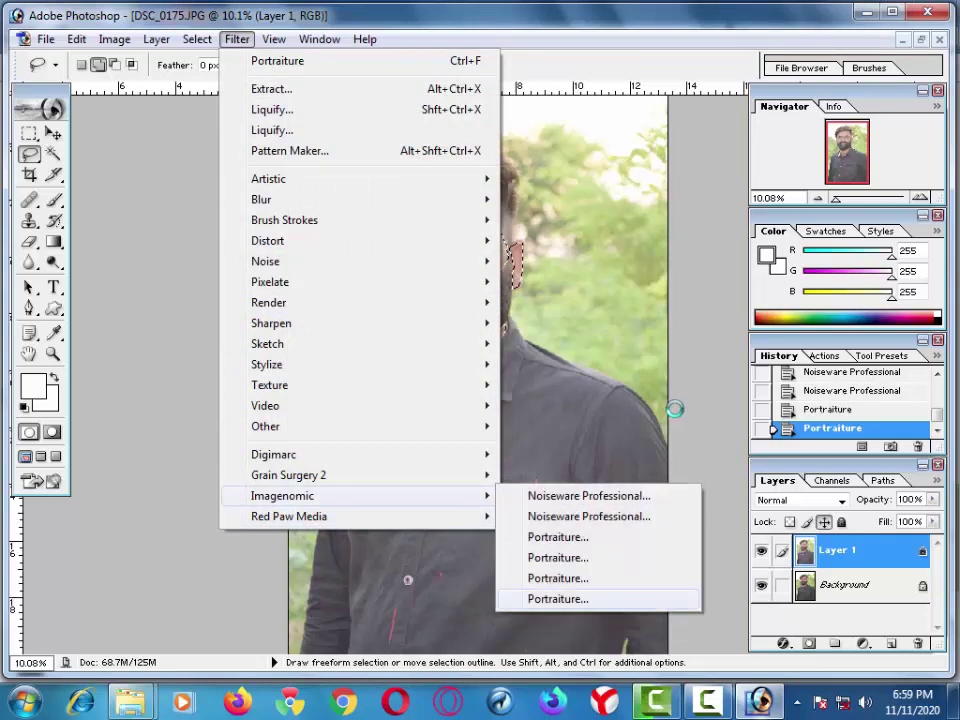
{"action": "key", "text": "Return"}
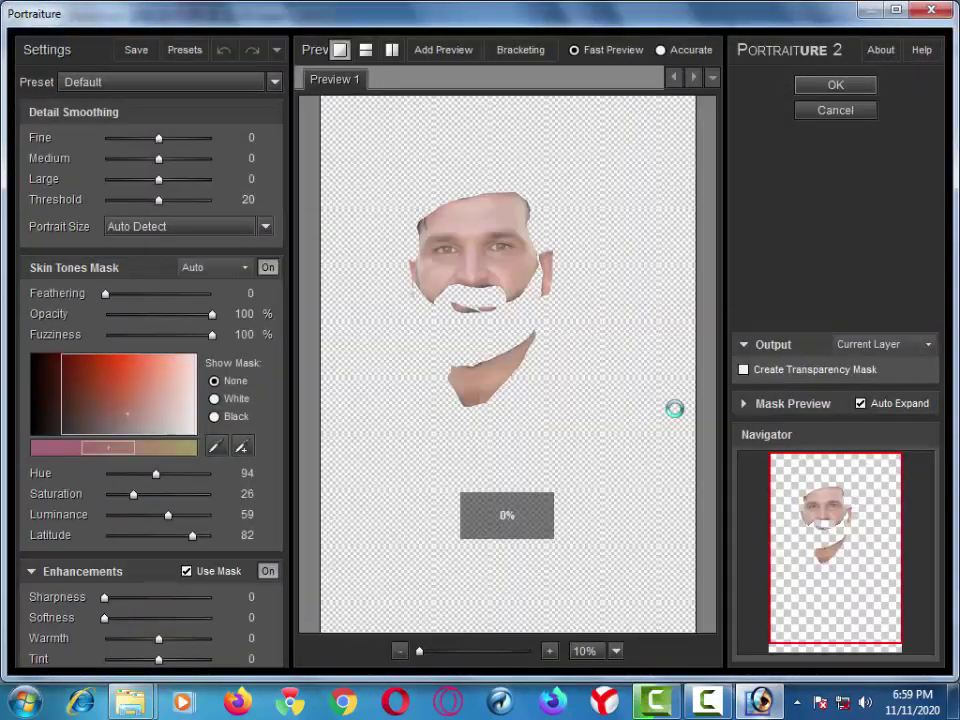
{"action": "key", "text": "Return"}
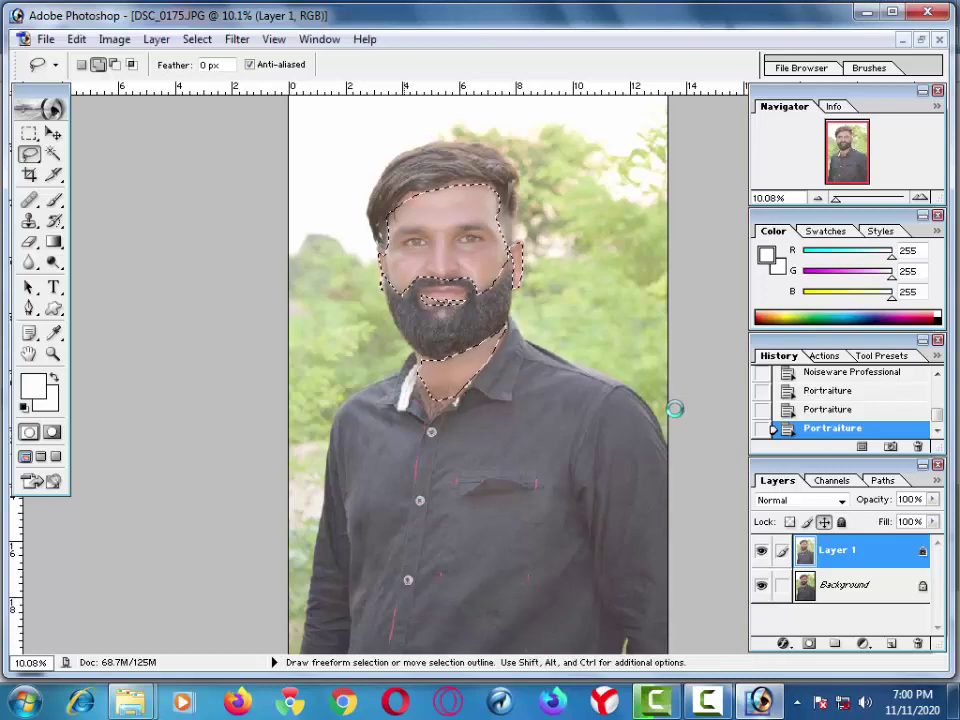
Step: Zoom in on the face, deselect, and duplicate the smoothed Layer 1 as Layer 1 copy
{"action": "key", "text": "ctrl+plus"}
{"action": "key", "text": "ctrl+plus"}
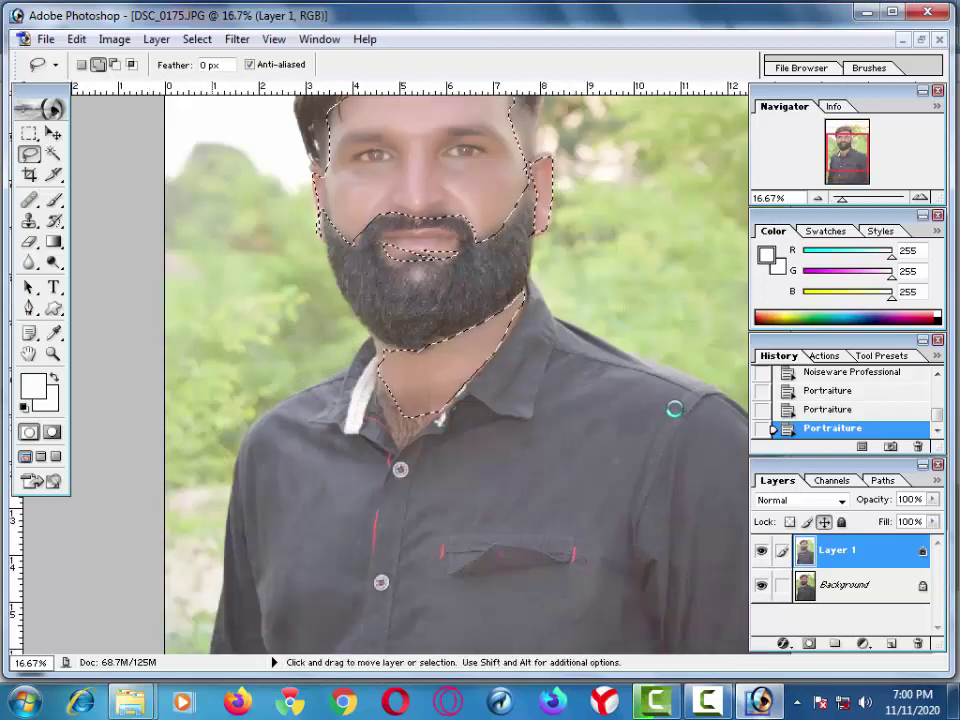
{"action": "key", "text": "ctrl+plus"}
{"action": "scroll", "coordinate": [674, 408], "scroll_direction": "up", "scroll_amount": 3}
{"action": "scroll", "coordinate": [674, 408], "scroll_direction": "up", "scroll_amount": 3}
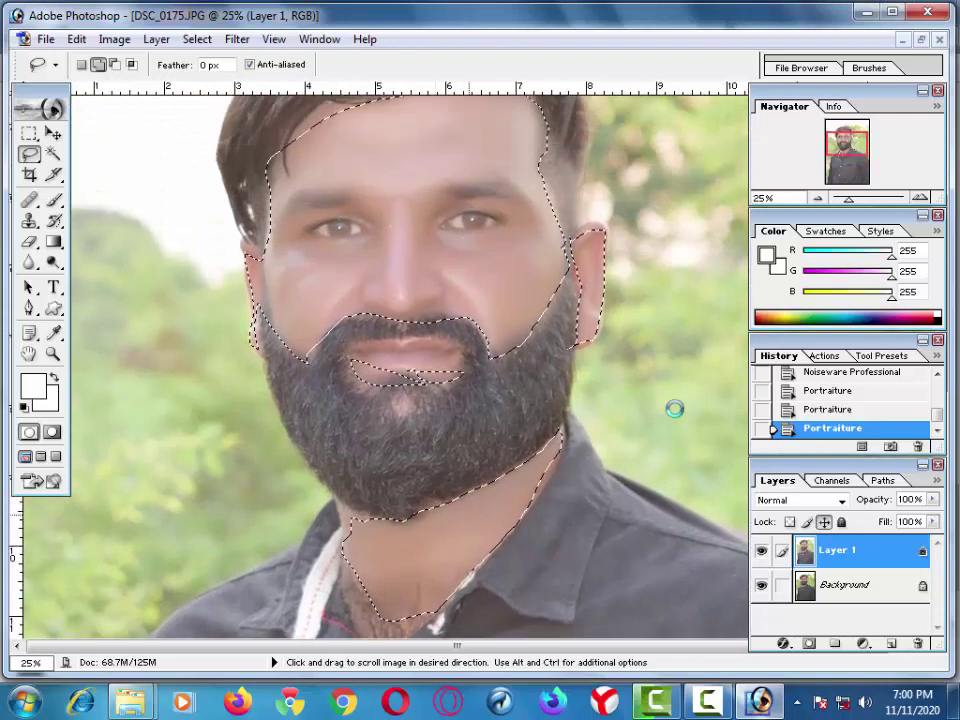
{"action": "key", "text": "ctrl"}
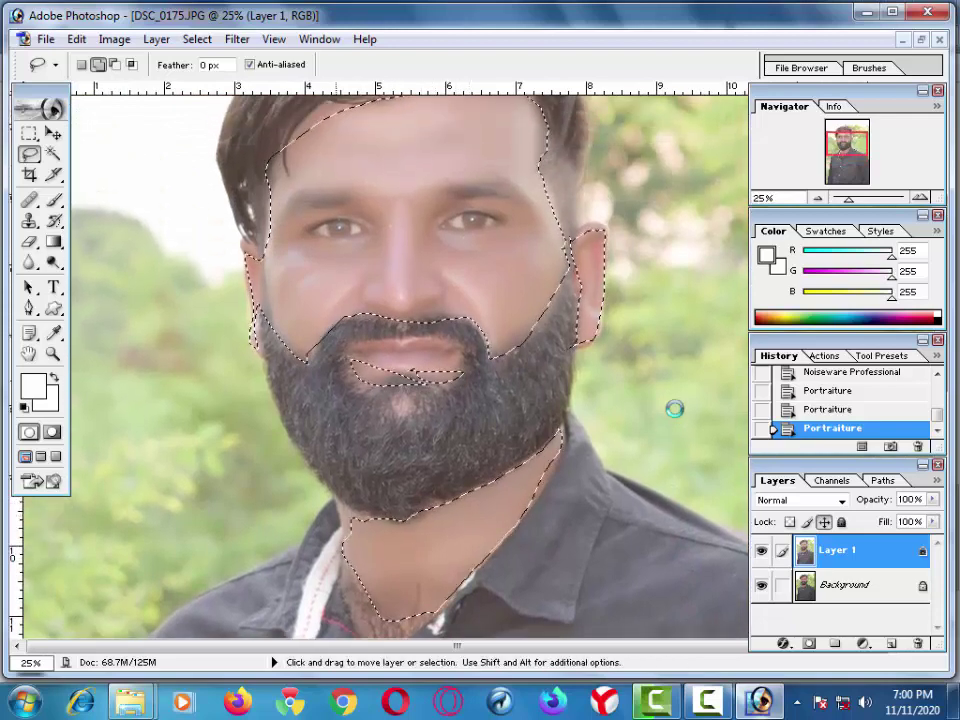
{"action": "key", "text": "ctrl+d"}
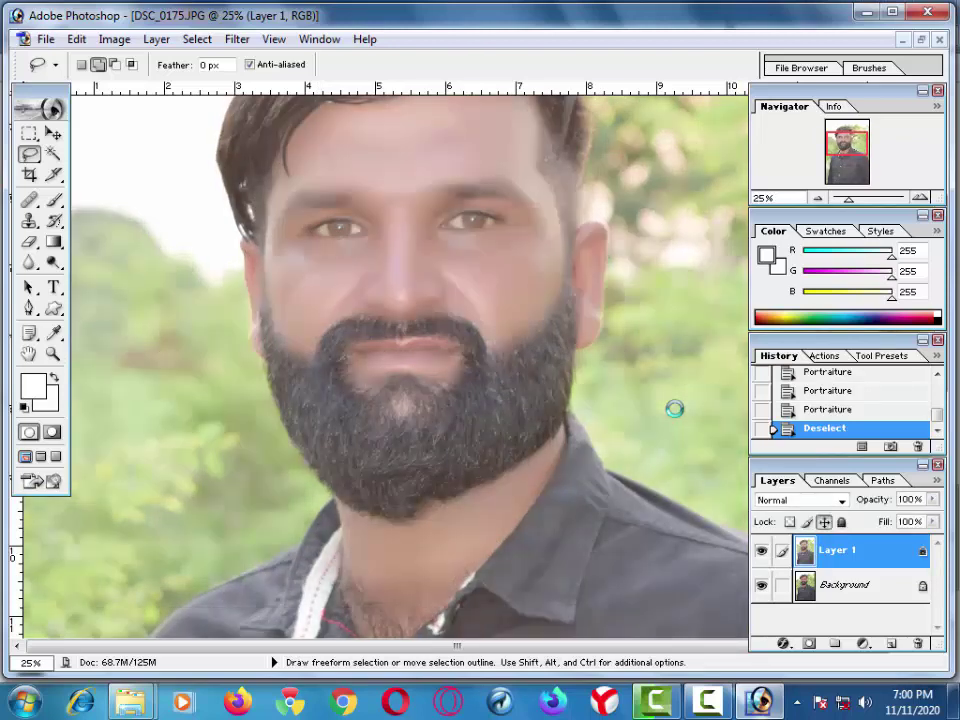
{"action": "key", "text": "space"}
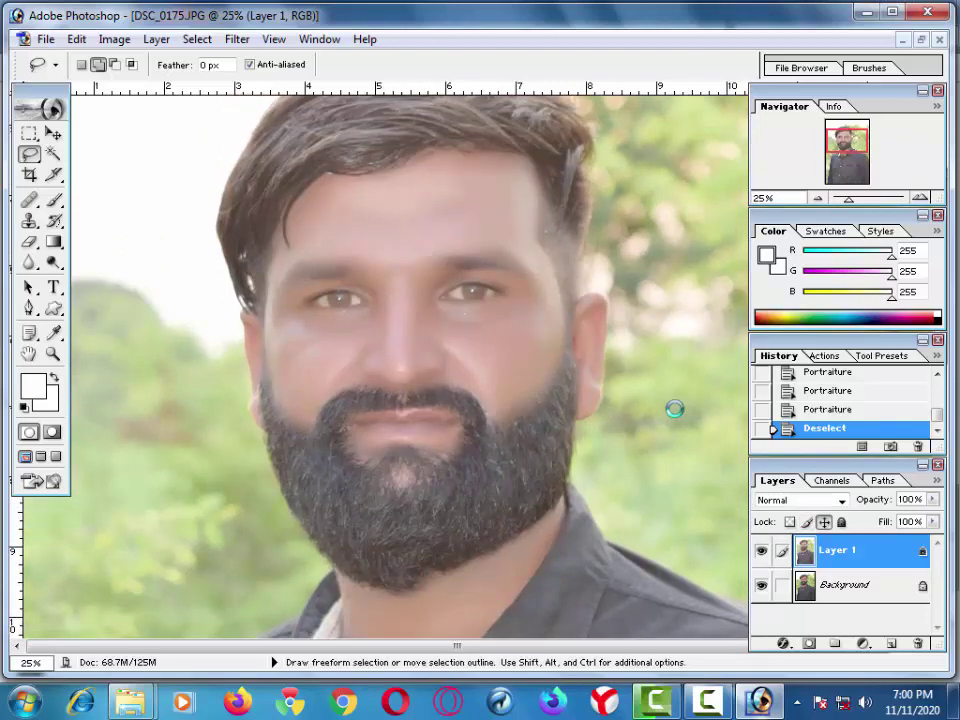
{"action": "key", "text": "ctrl+j"}
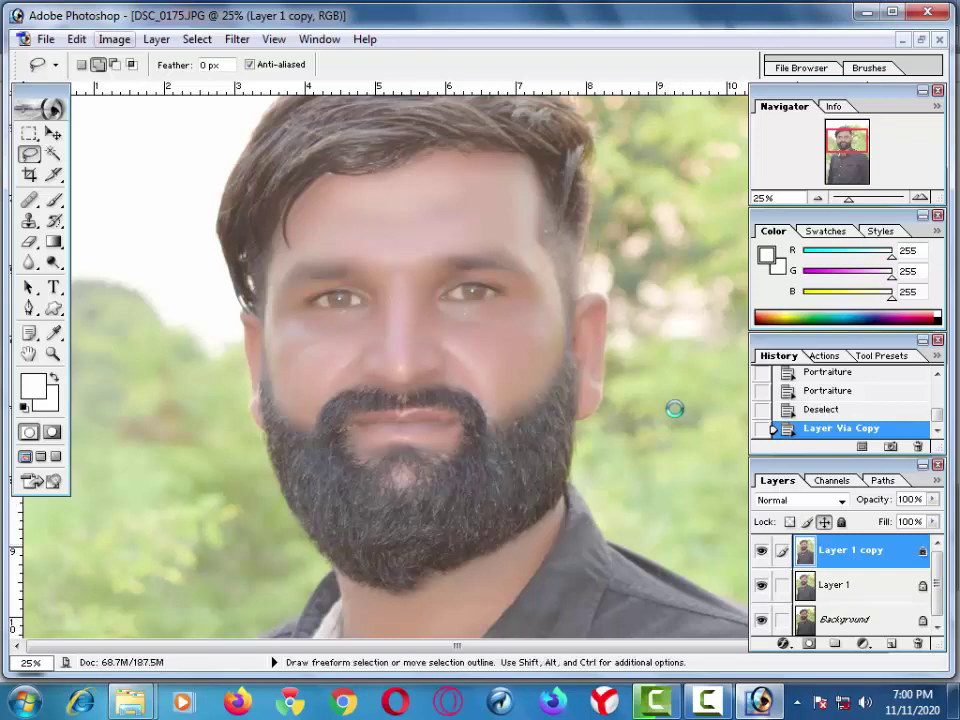
Step: Try a Curves adjustment lowering the RGB midtones and reducing red in the Red channel
{"action": "key", "text": "alt+i"}
{"action": "key", "text": "Up"}
{"action": "key", "text": "Up"}
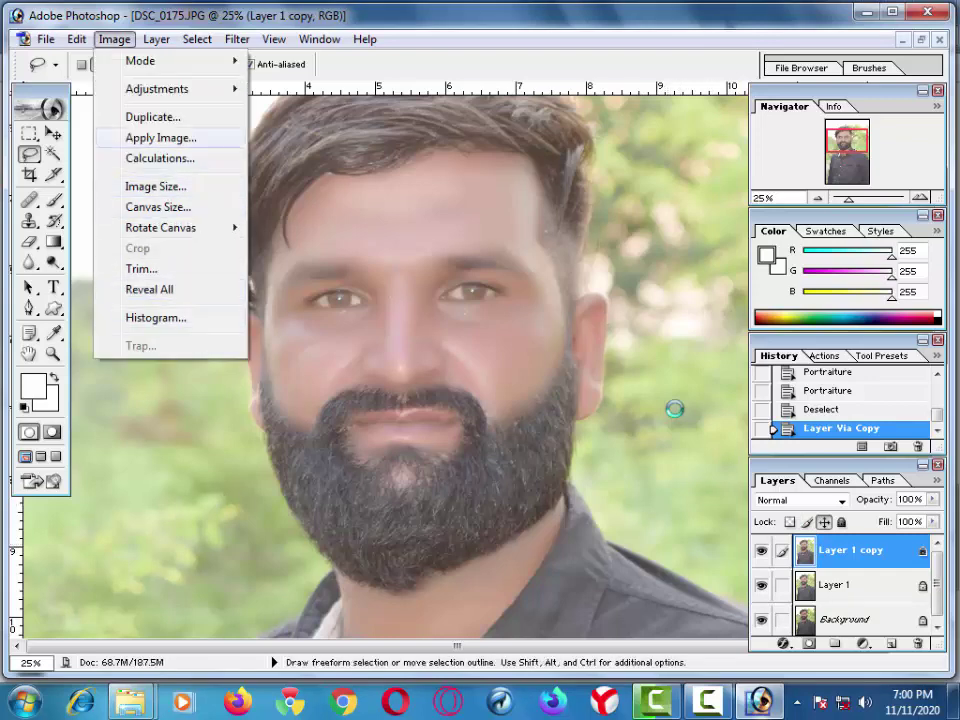
{"action": "key", "text": "Up"}
{"action": "key", "text": "Up"}
{"action": "key", "text": "Right"}
{"action": "key", "text": "Down"}
{"action": "key", "text": "Down"}
{"action": "key", "text": "Down"}
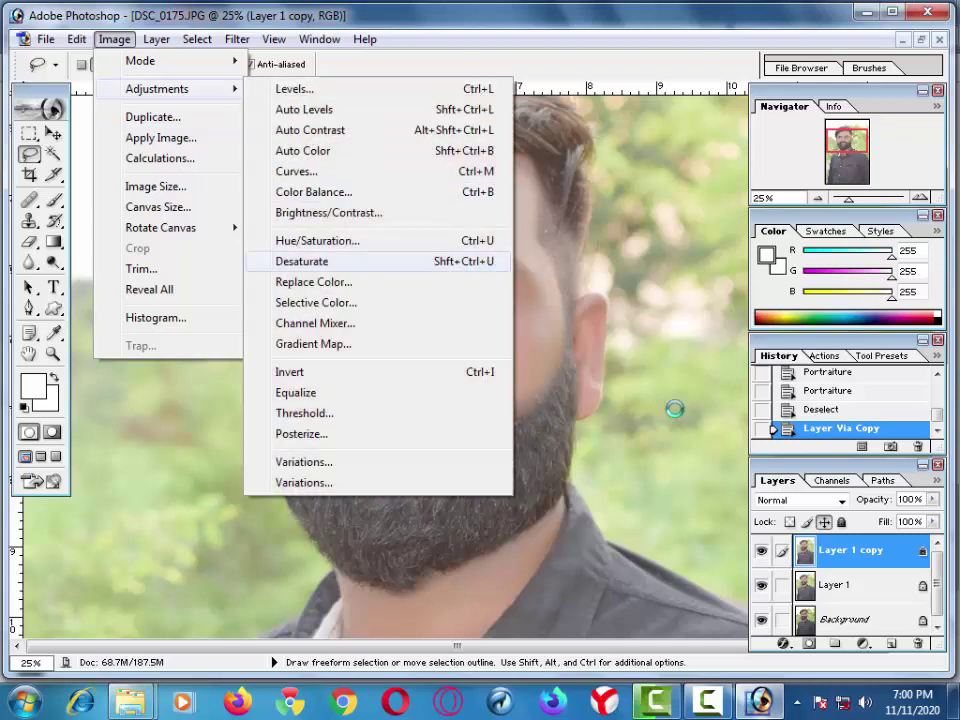
{"action": "key", "text": "Up"}
{"action": "key", "text": "Up"}
{"action": "key", "text": "Up"}
{"action": "key", "text": "Up"}
{"action": "key", "text": "Return"}
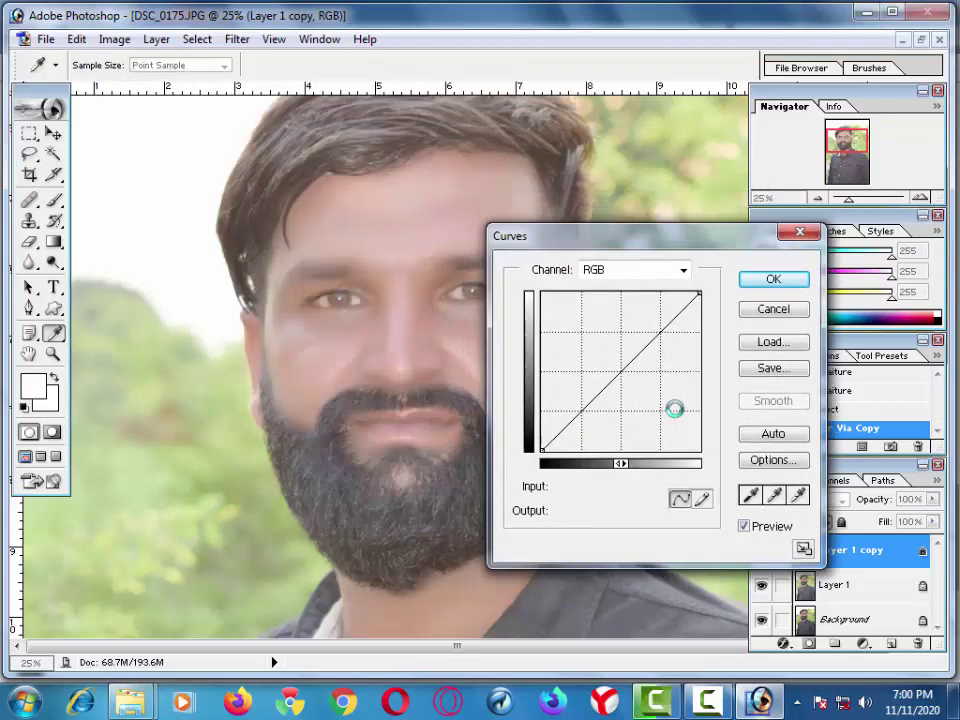
{"action": "left_click_drag", "start_coordinate": [637, 389], "coordinate": [637, 399]}
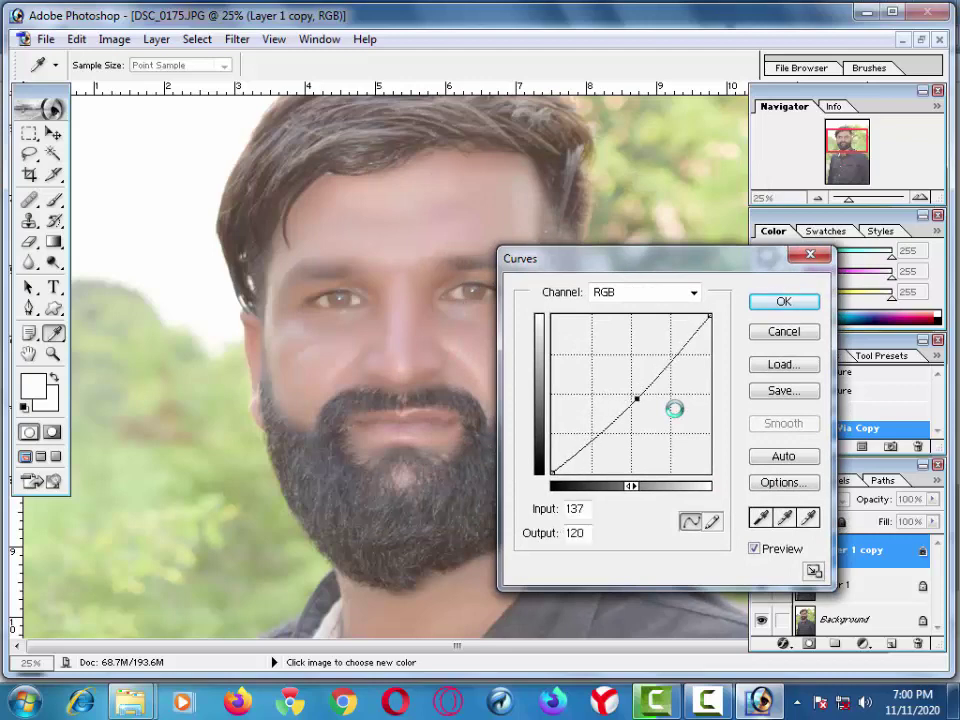
{"action": "left_click", "coordinate": [693, 292]}
{"action": "key", "text": "Down"}
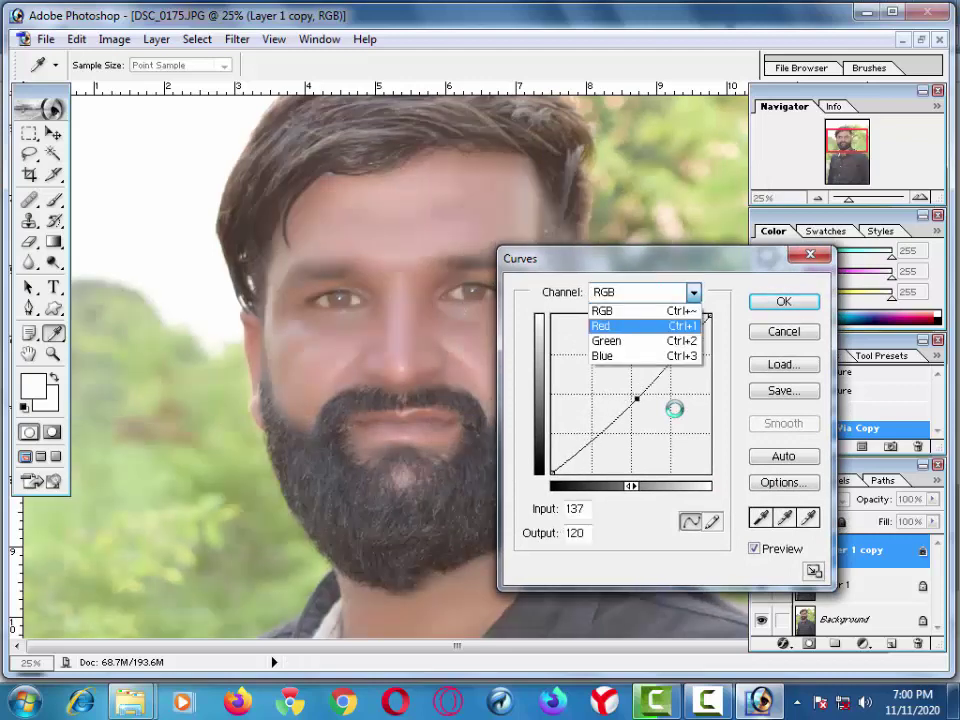
{"action": "key", "text": "Return"}
{"action": "left_click_drag", "start_coordinate": [631, 393], "coordinate": [638, 409]}
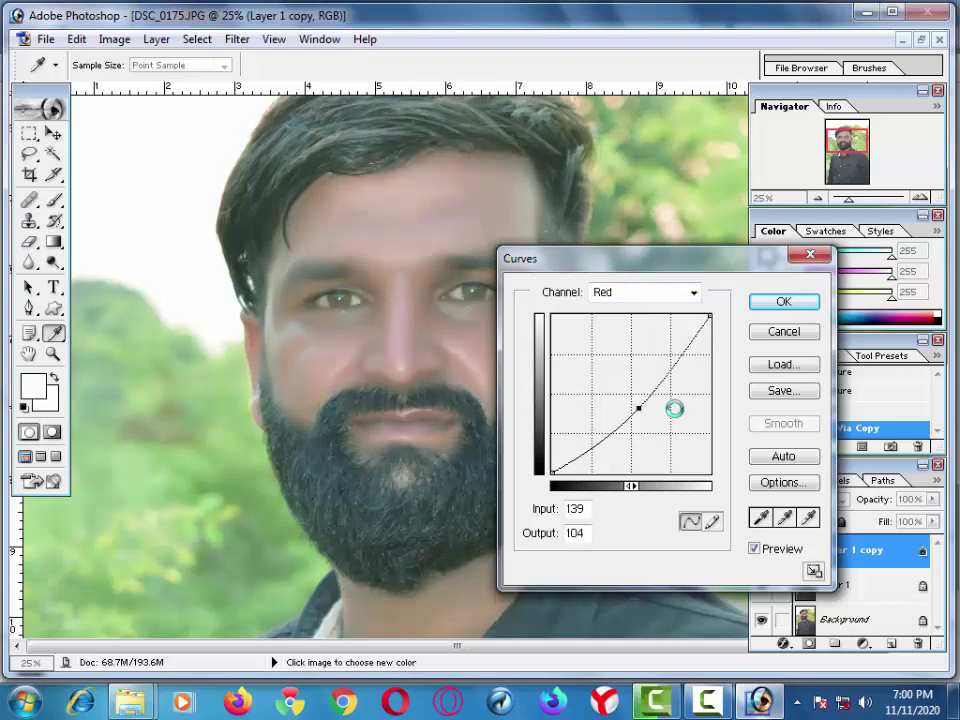
Step: Return to the RGB channel and discard that first Curves attempt
{"action": "key", "text": "alt+Down"}
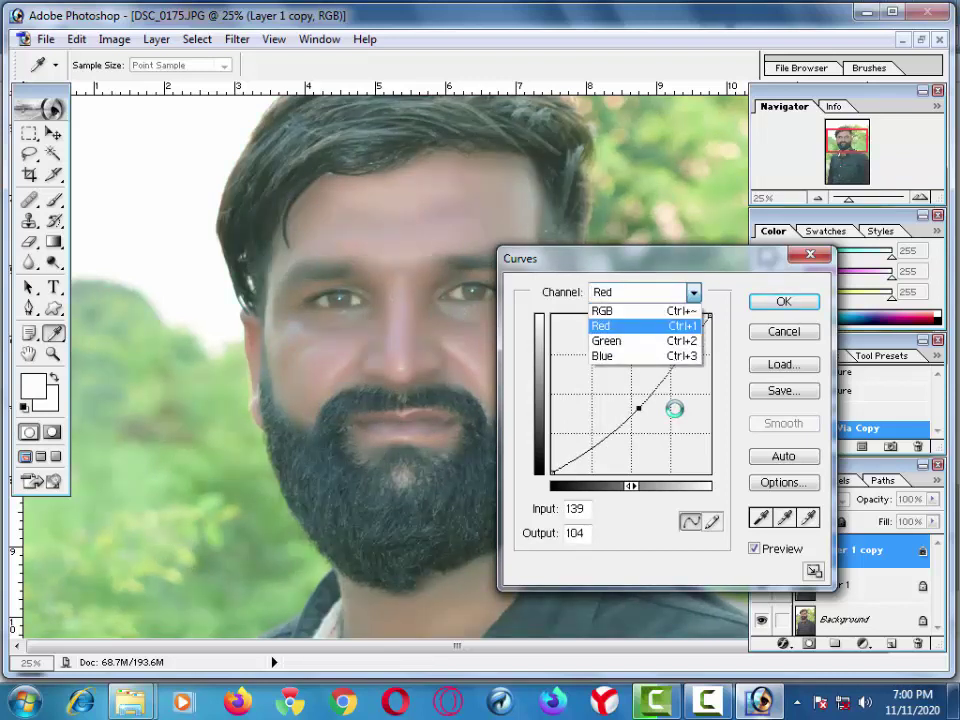
{"action": "key", "text": "Up"}
{"action": "key", "text": "Return"}
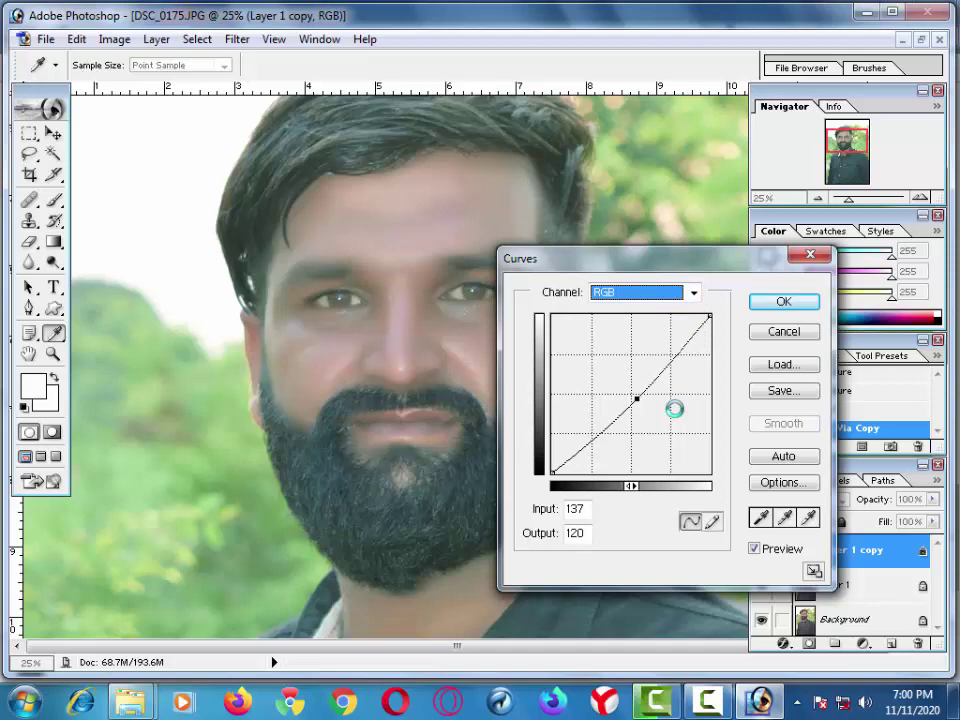
{"action": "key", "text": "alt"}
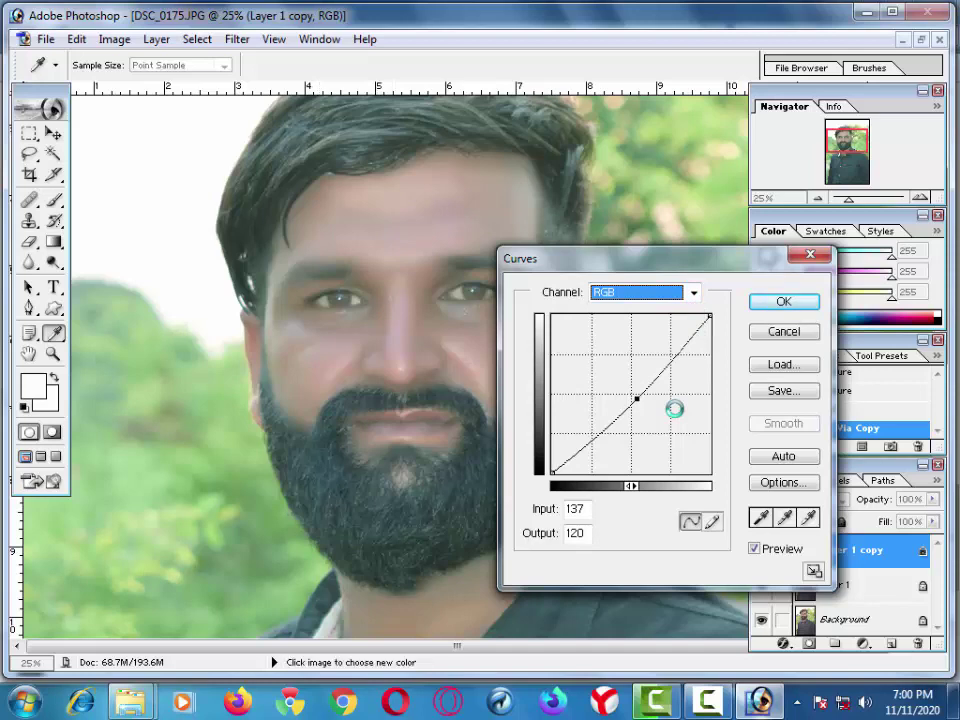
{"action": "key", "text": "Tab"}
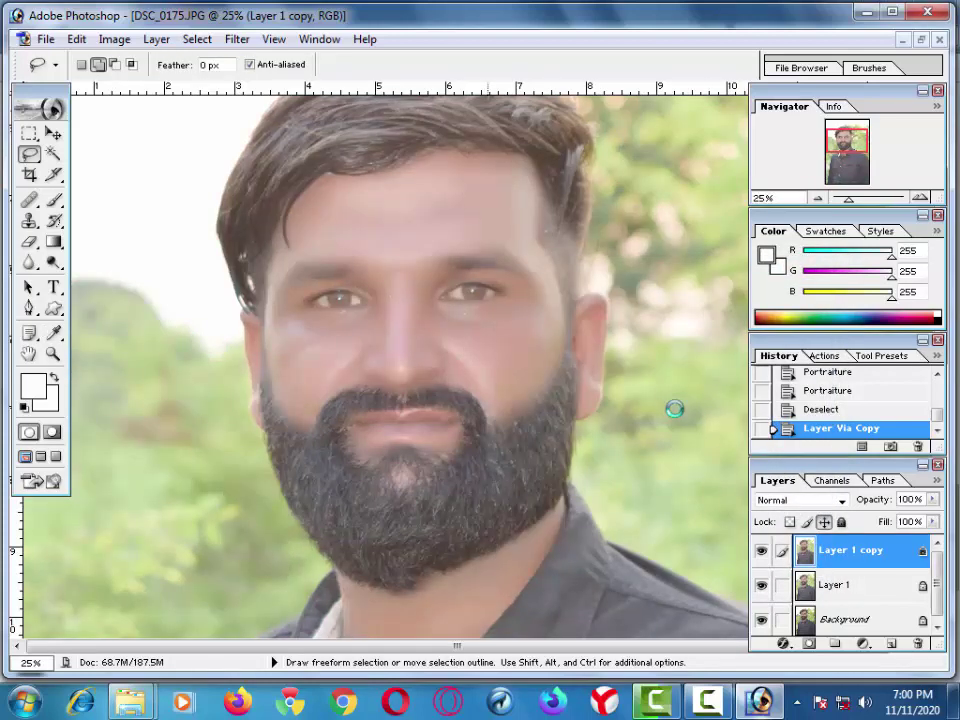
Step: Reopen the Curves dialog from Image > Adjustments
{"action": "key", "text": "alt+Left"}
{"action": "key", "text": "Left"}
{"action": "key", "text": "Left"}
{"action": "key", "text": "Left"}
{"action": "key", "text": "Left"}
{"action": "key", "text": "Left"}
{"action": "key", "text": "Down"}
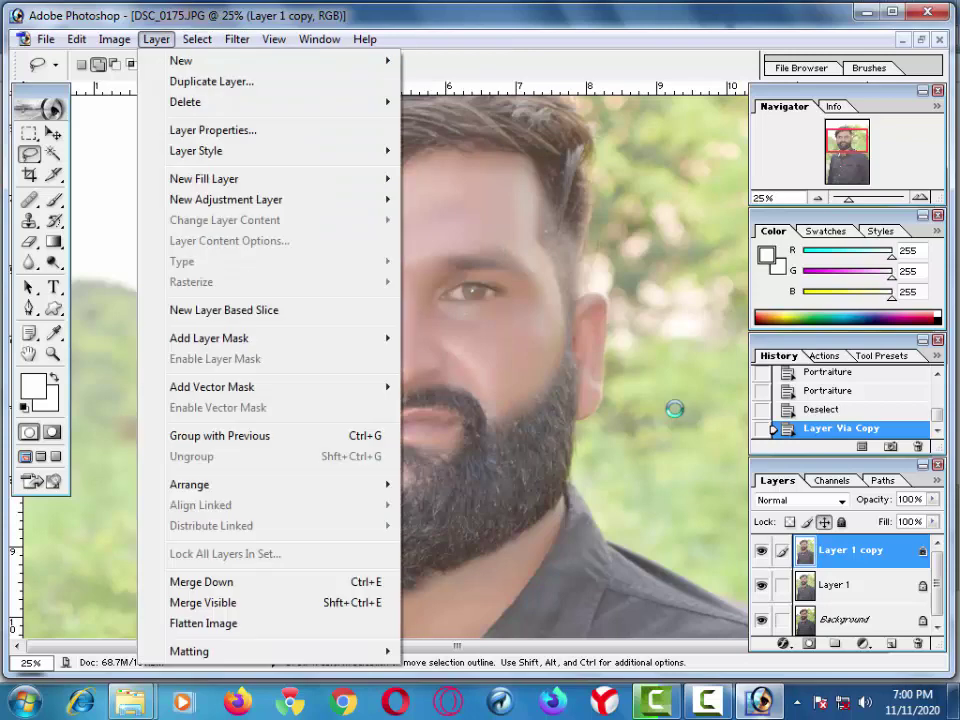
{"action": "key", "text": "Left"}
{"action": "key", "text": "Down"}
{"action": "key", "text": "Right"}
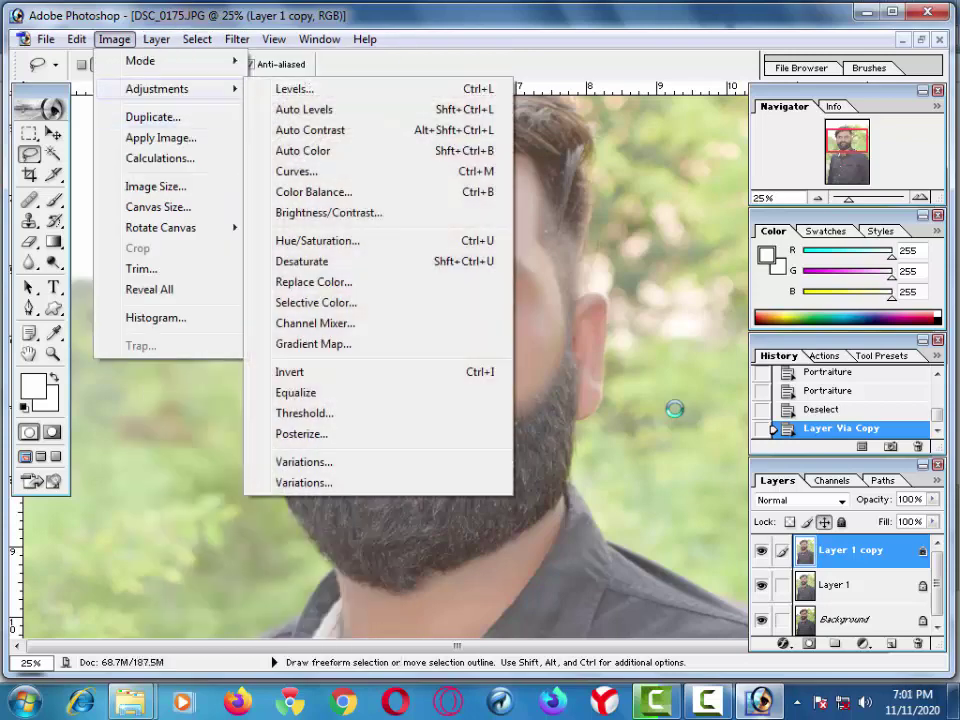
{"action": "key", "text": "Down"}
{"action": "key", "text": "Down"}
{"action": "key", "text": "Down"}
{"action": "key", "text": "Up"}
{"action": "key", "text": "Down"}
{"action": "key", "text": "Down"}
{"action": "key", "text": "Down"}
{"action": "key", "text": "Down"}
{"action": "key", "text": "Up"}
{"action": "key", "text": "Up"}
{"action": "key", "text": "Up"}
{"action": "key", "text": "Up"}
{"action": "key", "text": "Return"}
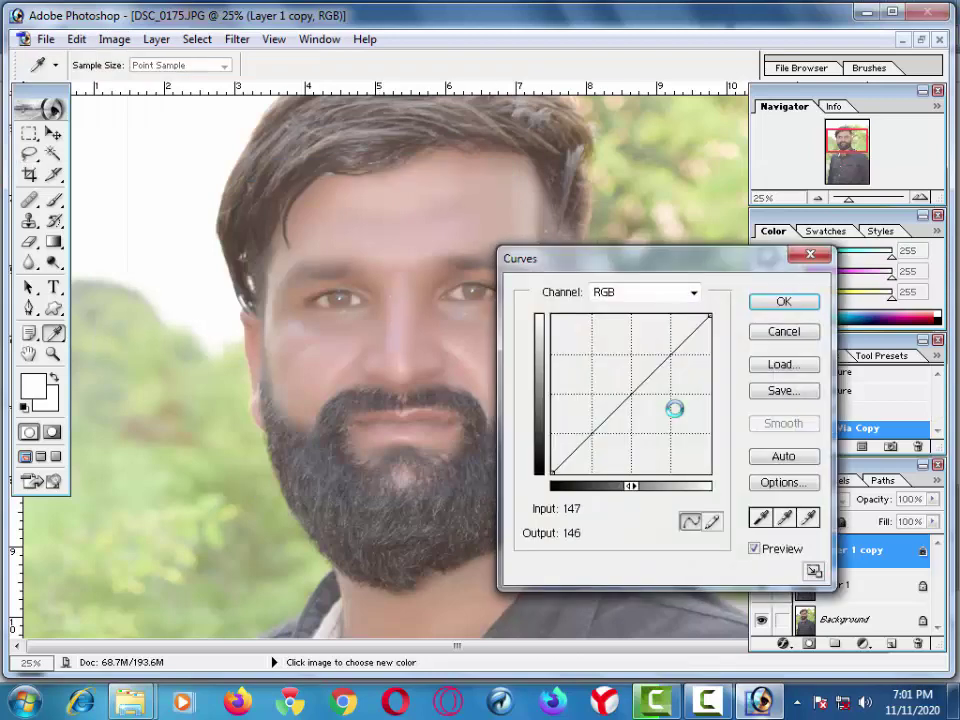
Step: Add one RGB midtone point, nudge it slightly down, and apply the gentle curve
{"action": "left_click", "coordinate": [634, 396]}
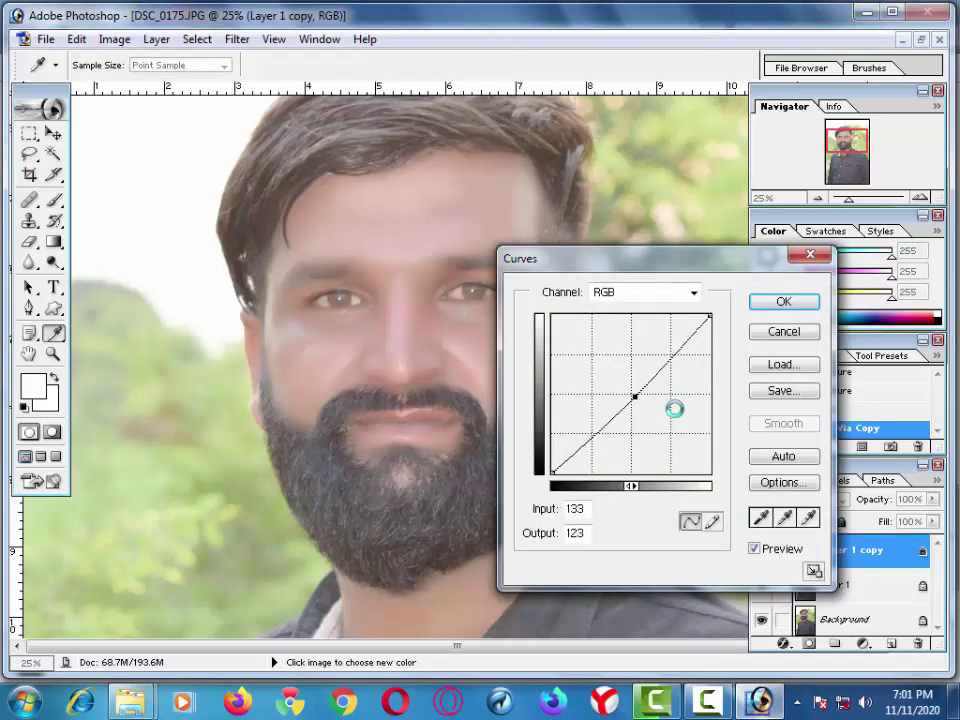
{"action": "left_click", "coordinate": [693, 292]}
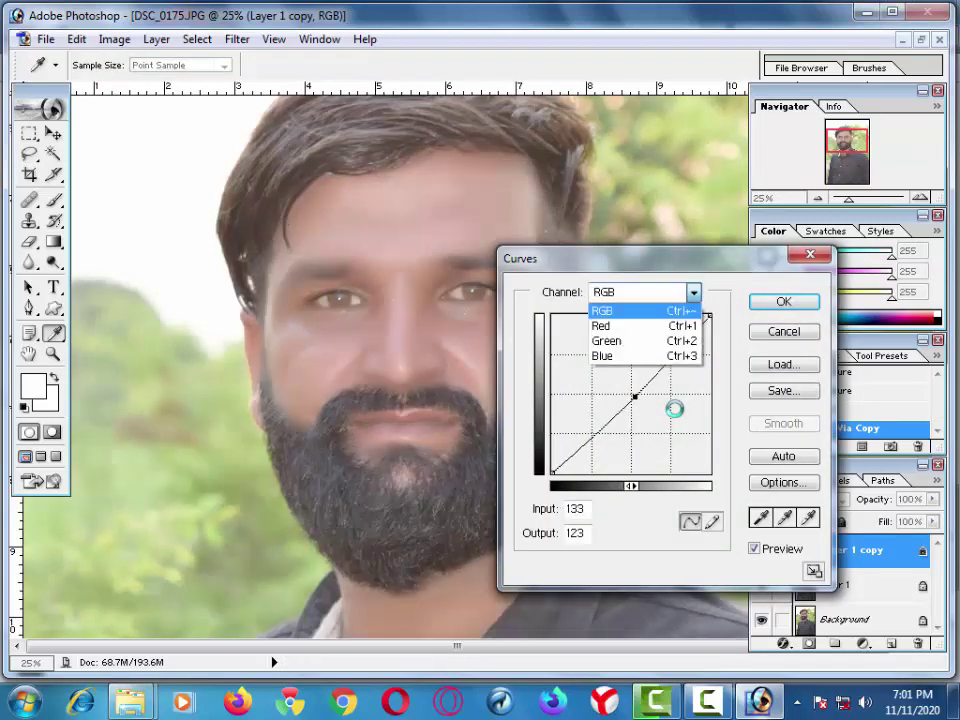
{"action": "key", "text": "Return"}
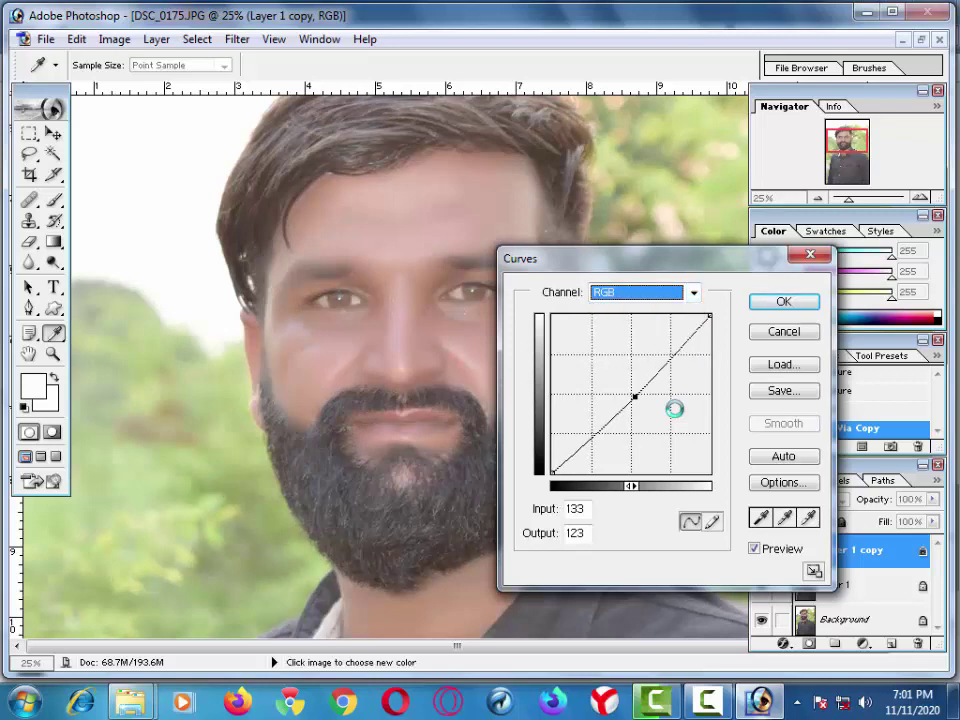
{"action": "key", "text": "Right"}
{"action": "key", "text": "Right"}
{"action": "key", "text": "Right"}
{"action": "key", "text": "Down"}
{"action": "key", "text": "Down"}
{"action": "key", "text": "Return"}
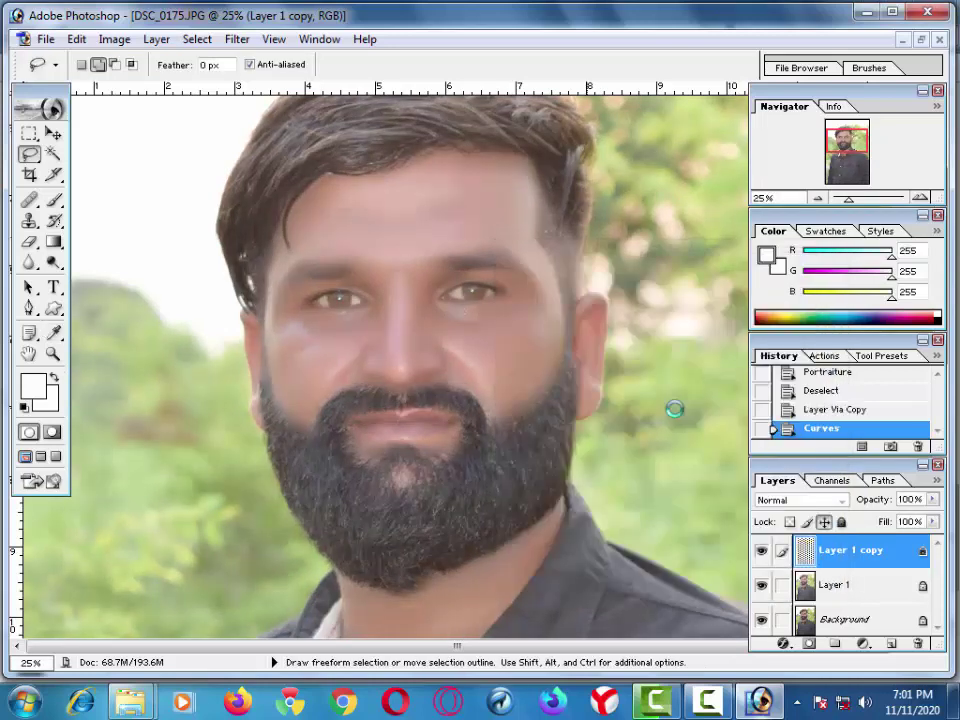
Step: Fit the whole image on screen and duplicate the layer as Layer 1 copy 2
{"action": "key", "text": "ctrl+minus"}
{"action": "key", "text": "ctrl+minus"}
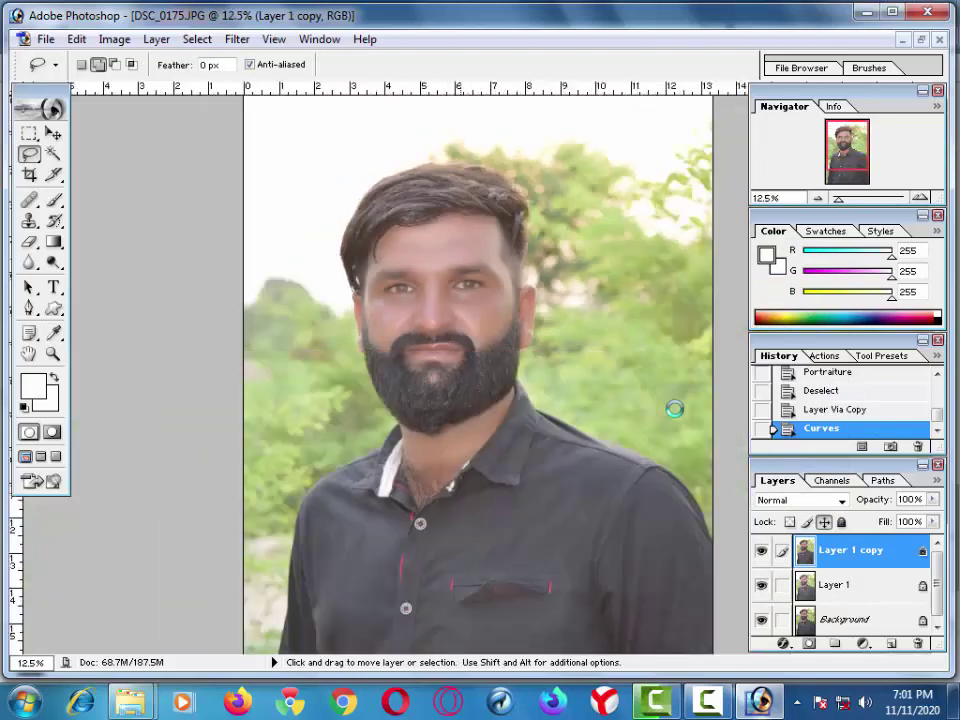
{"action": "key", "text": "ctrl+minus"}
{"action": "key", "text": "ctrl+0"}
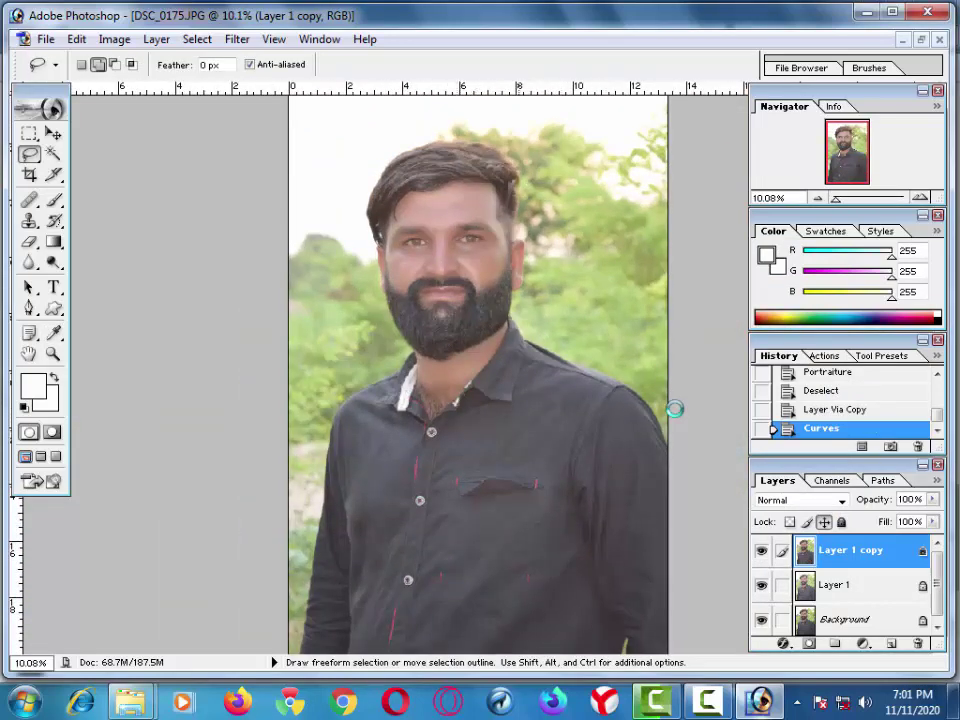
{"action": "key", "text": "ctrl+j"}
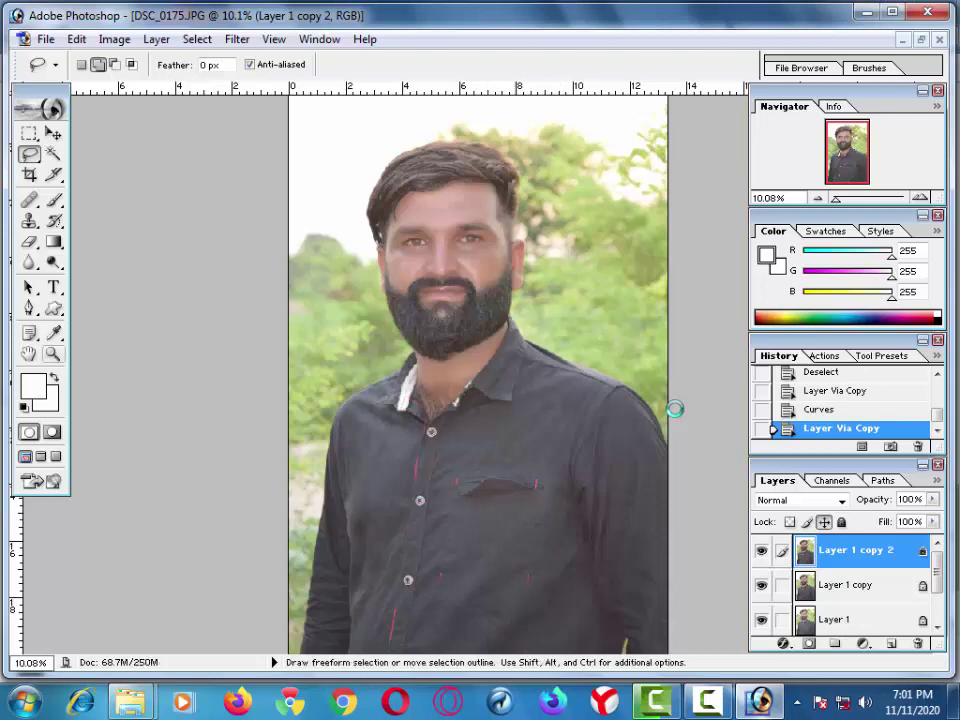
Step: Darken Layer 1 copy 2's midtones with a Curves point lowered from input 137 to output 129
{"action": "left_click", "coordinate": [114, 39]}
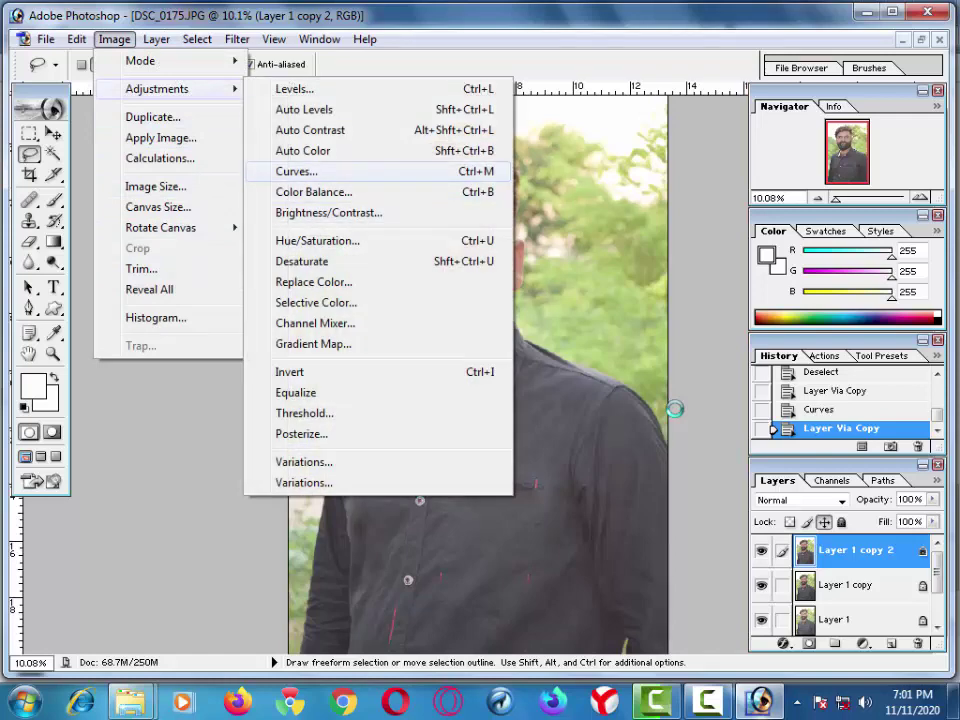
{"action": "key", "text": "Return"}
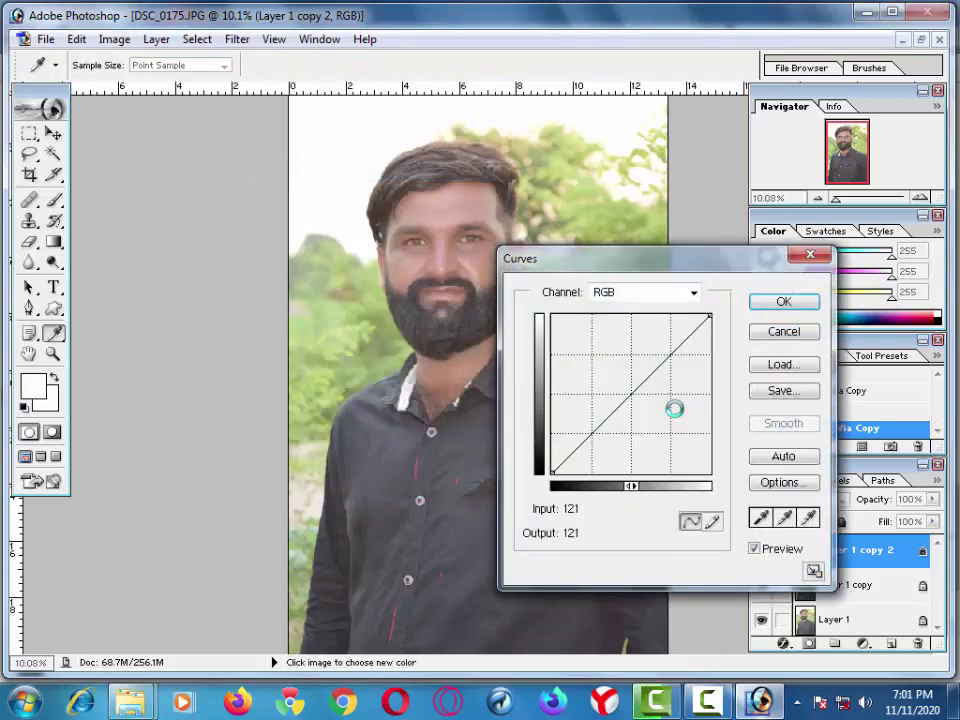
{"action": "left_click", "coordinate": [636, 397]}
{"action": "key", "text": "Right"}
{"action": "key", "text": "Right"}
{"action": "key", "text": "Right"}
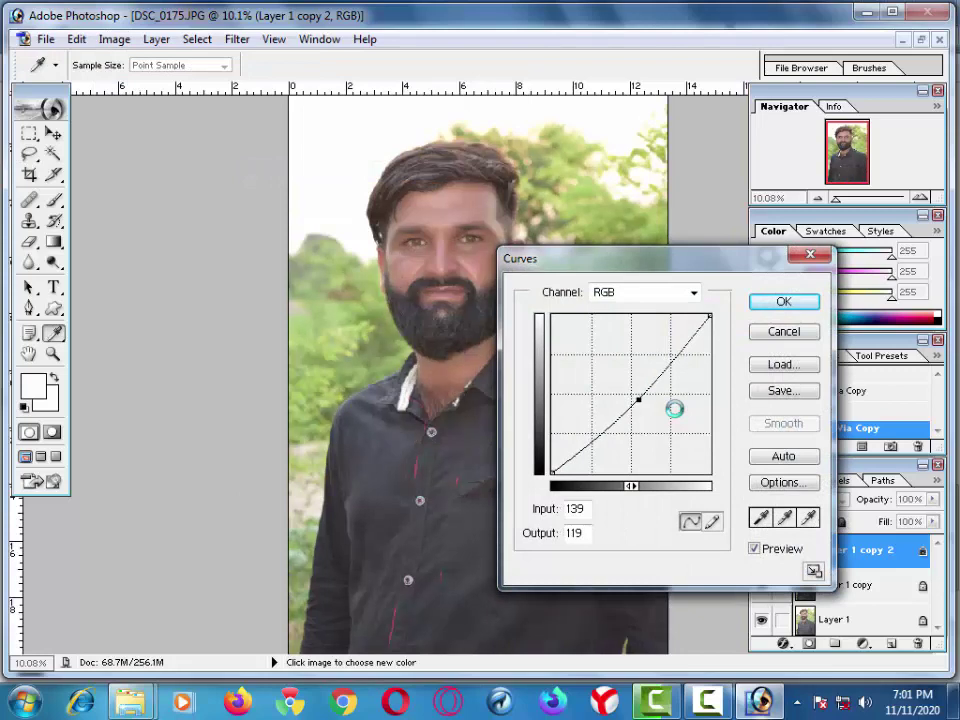
{"action": "key", "text": "Left"}
{"action": "key", "text": "Left"}
{"action": "key", "text": "Up"}
{"action": "key", "text": "Up"}
{"action": "key", "text": "Up"}
{"action": "key", "text": "Up"}
{"action": "key", "text": "Up"}
{"action": "key", "text": "Up"}
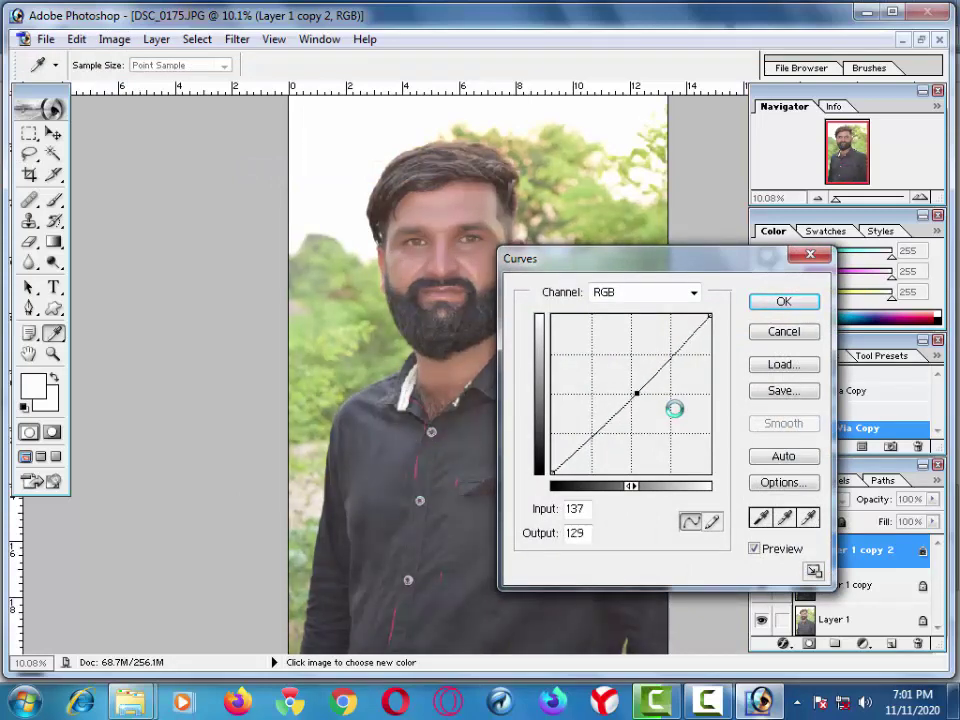
{"action": "key", "text": "Return"}
{"action": "key", "text": "l"}
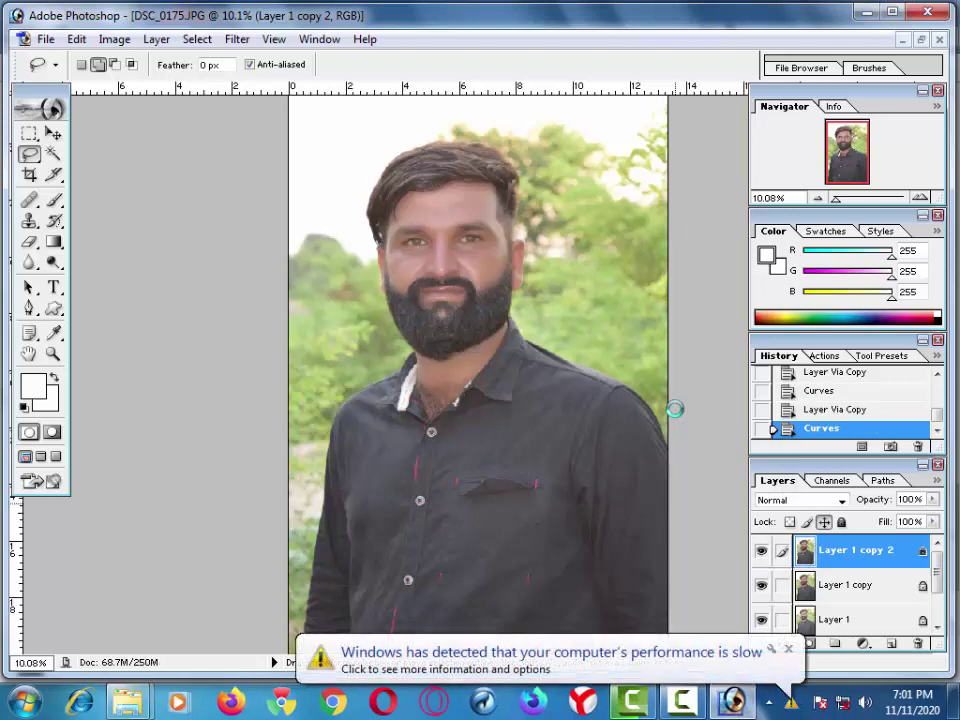
{"action": "key", "text": "v"}
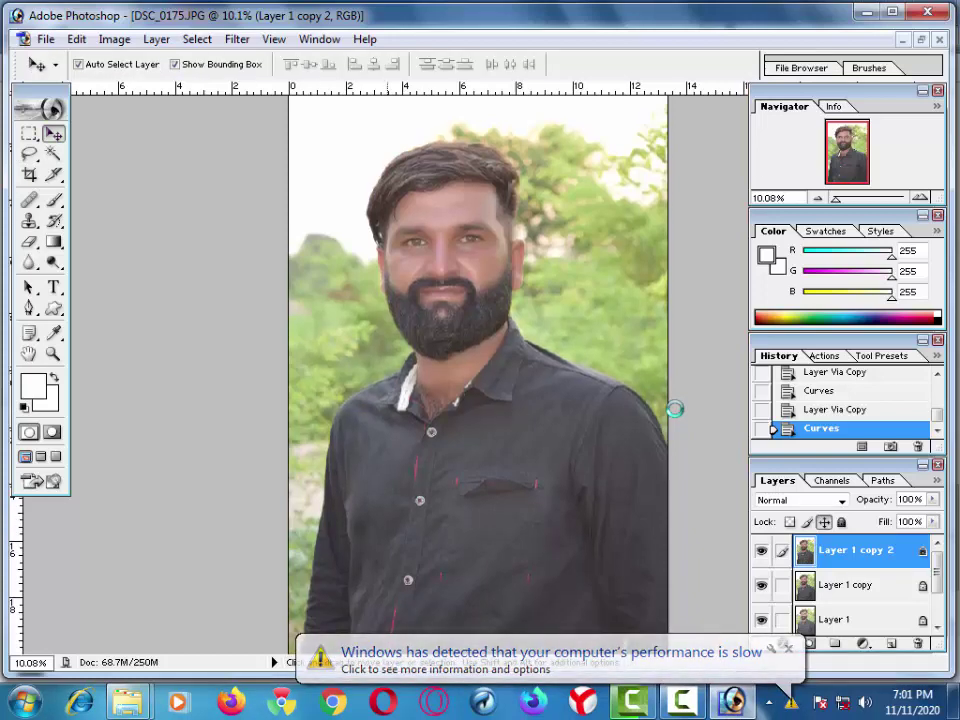
Step: In Hue/Saturation, give the Yellows range hue 21, raised saturation and lightness -20
{"action": "key", "text": "ctrl+u"}
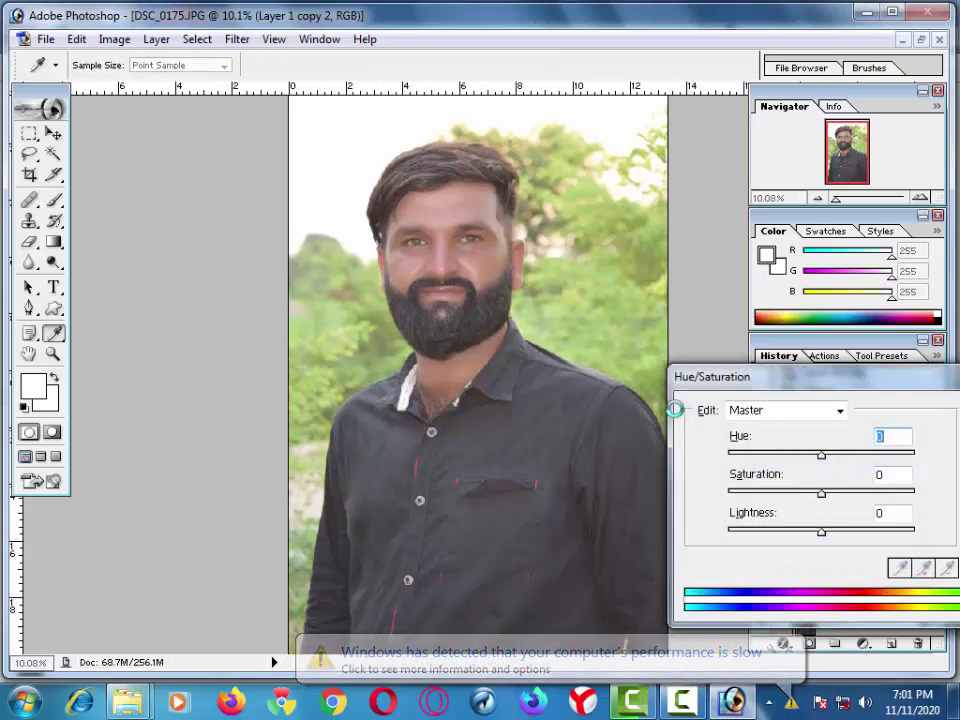
{"action": "type", "text": "38"}
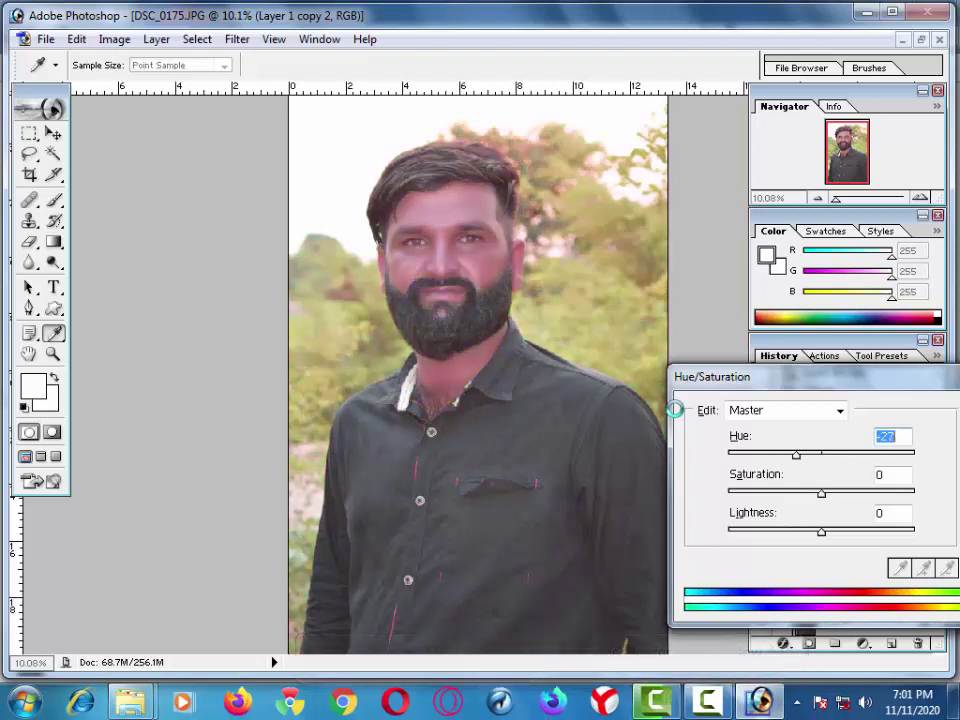
{"action": "type", "text": "12"}
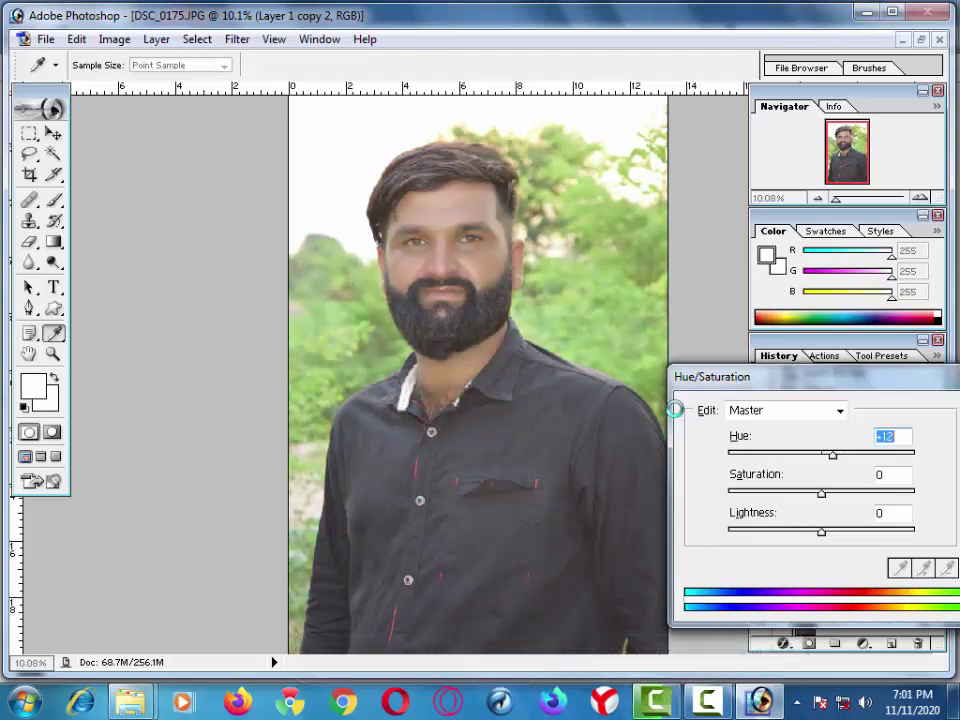
{"action": "left_click", "coordinate": [785, 410]}
{"action": "left_click", "coordinate": [750, 457]}
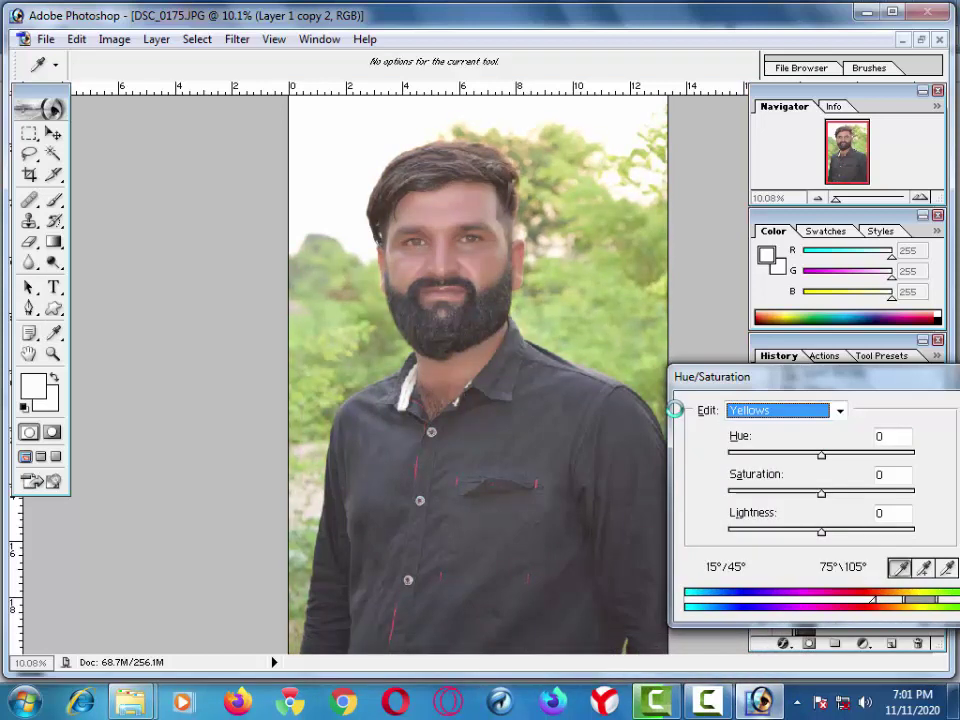
{"action": "key", "text": "Tab"}
{"action": "type", "text": "21"}
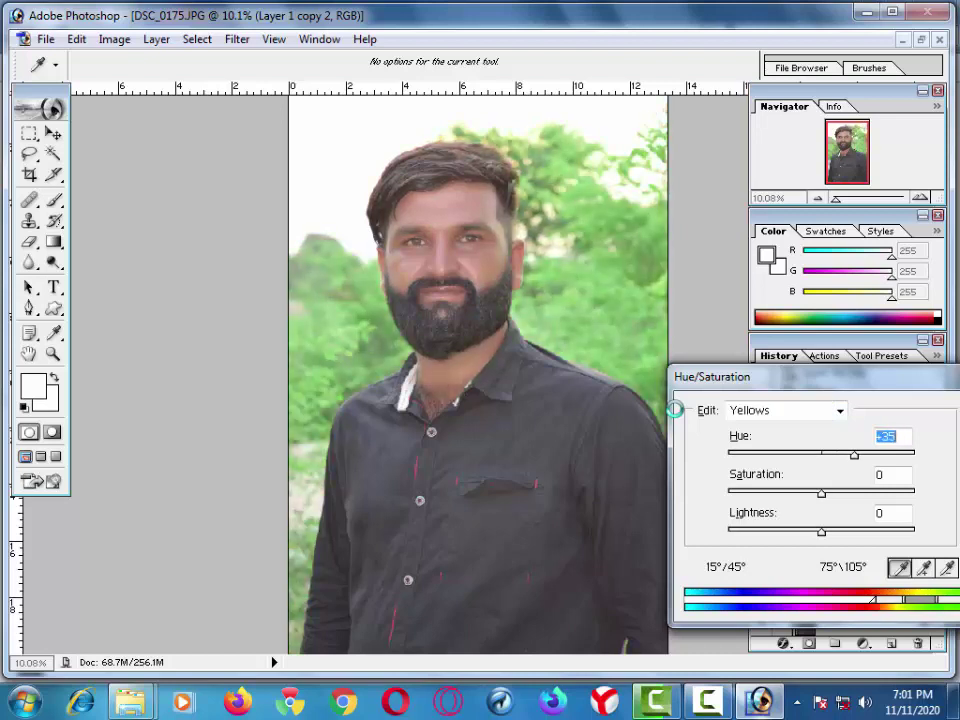
{"action": "key", "text": "Tab"}
{"action": "type", "text": "-2"}
{"action": "key", "text": "Up"}
{"action": "key", "text": "Up"}
{"action": "key", "text": "Up"}
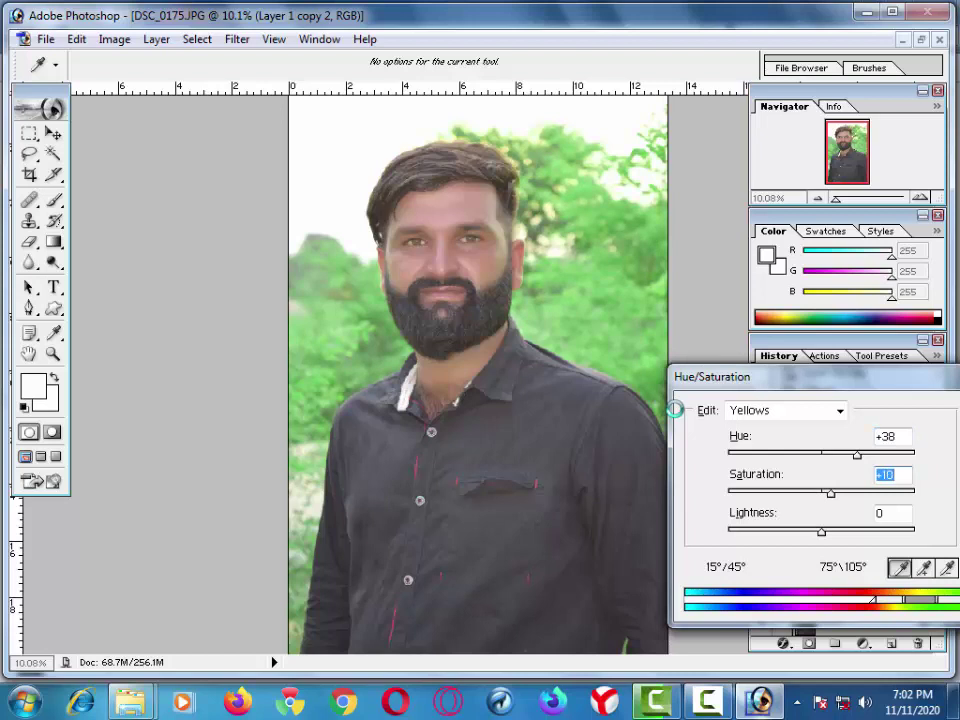
{"action": "key", "text": "Tab"}
{"action": "type", "text": "18"}
{"action": "type", "text": "-20"}
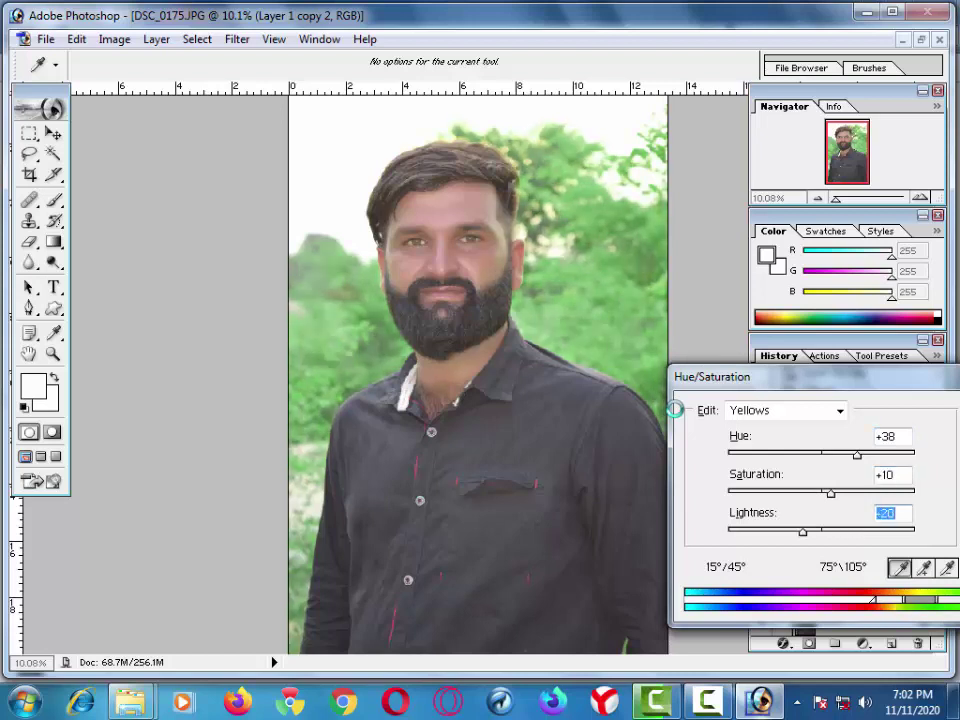
Step: Shift the Greens range to hue +133 and adjust its saturation and lightness
{"action": "key", "text": "alt+Down"}
{"action": "key", "text": "Down"}
{"action": "key", "text": "Return"}
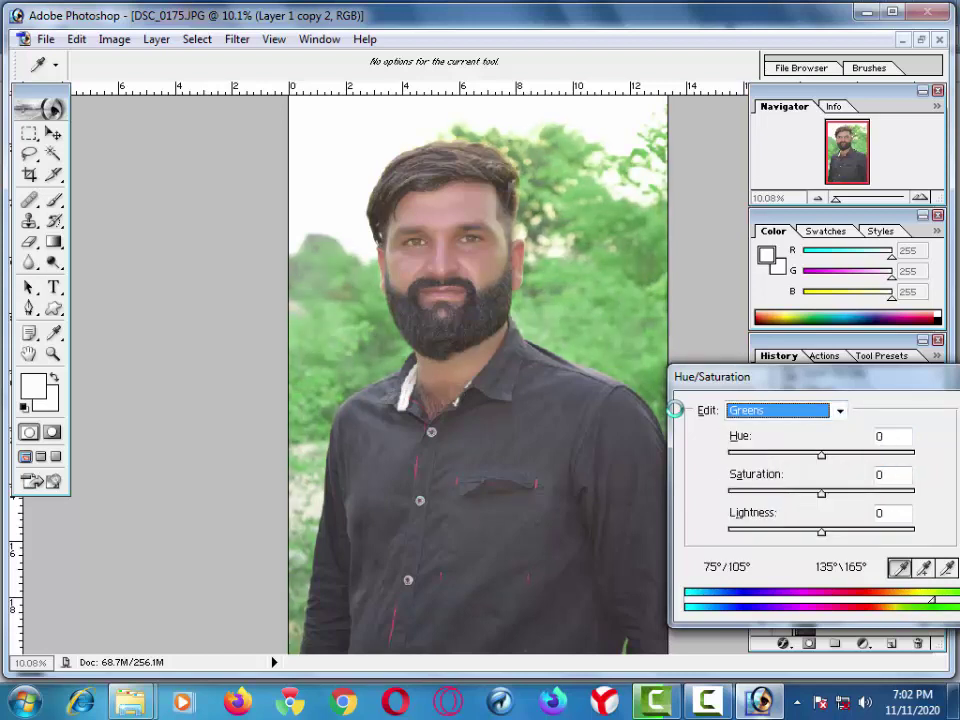
{"action": "type", "text": "133"}
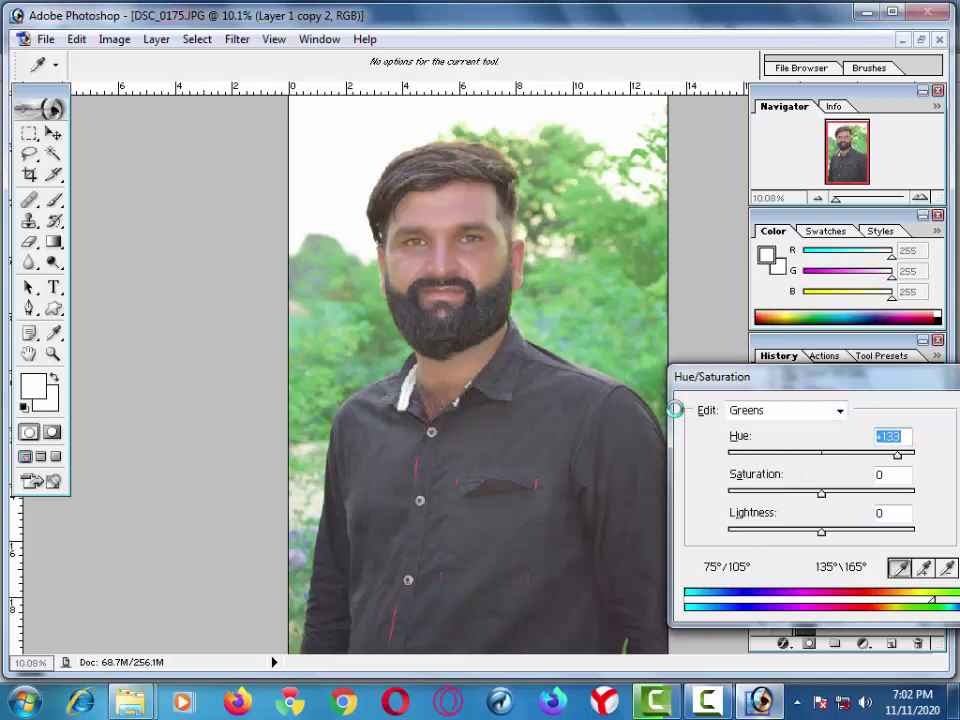
{"action": "key", "text": "Tab"}
{"action": "type", "text": "15"}
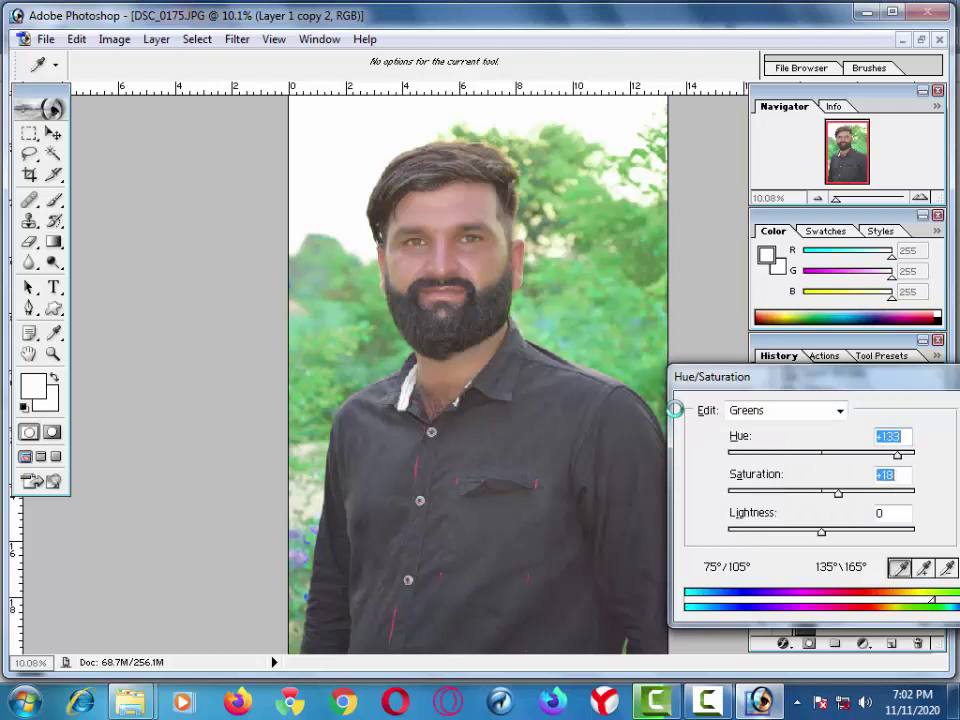
{"action": "key", "text": "Tab"}
{"action": "type", "text": "52"}
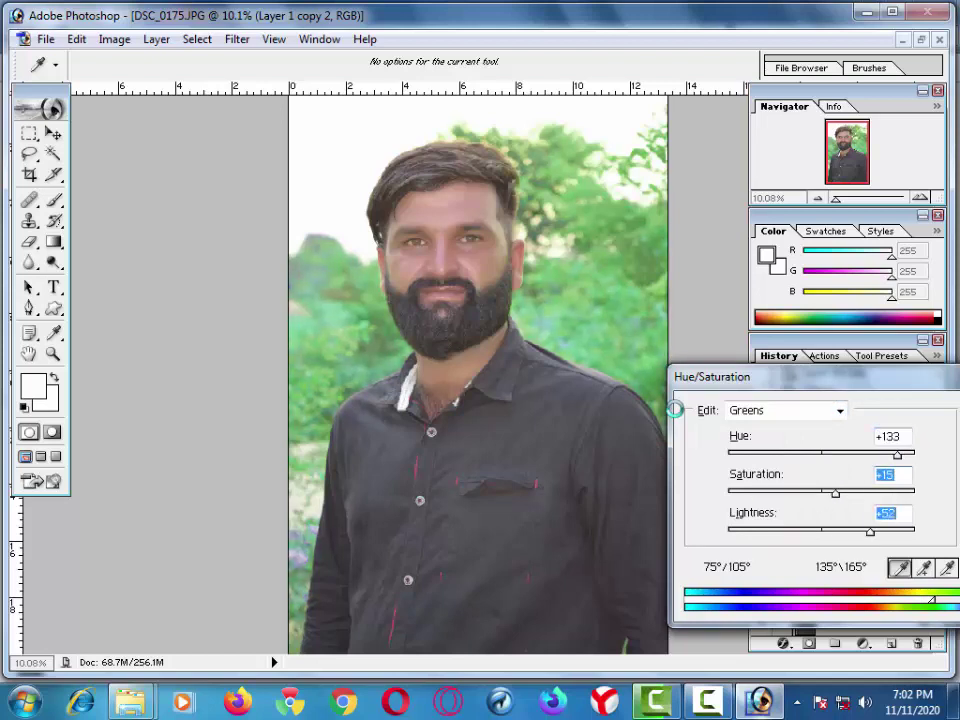
{"action": "type", "text": "-59"}
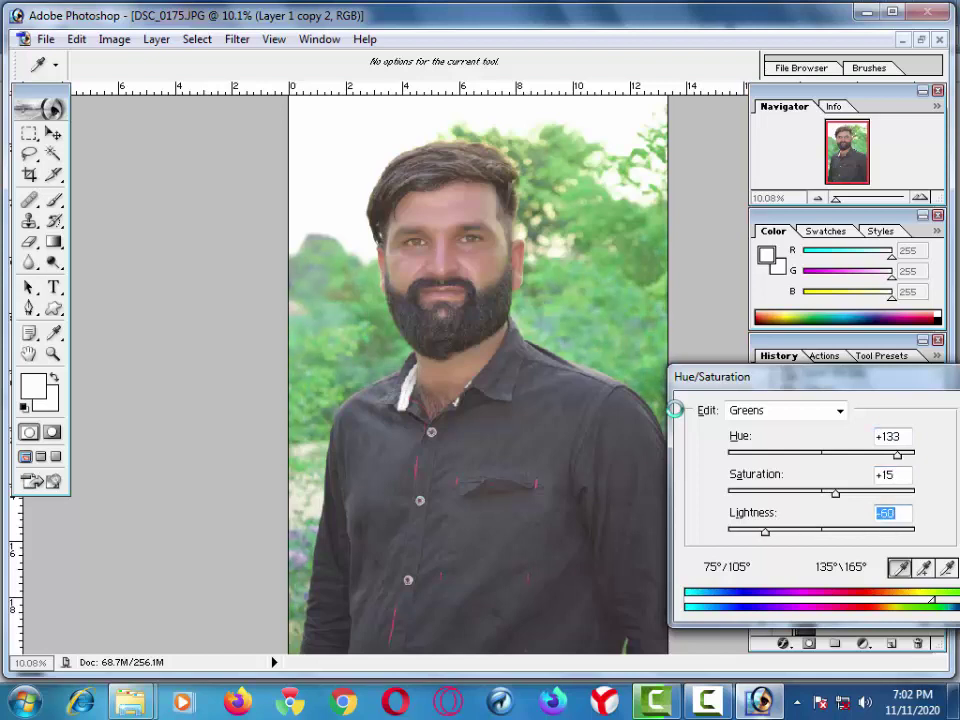
Step: Return to Yellows and set hue +11 and saturation +21
{"action": "key", "text": "alt+Down"}
{"action": "key", "text": "Up"}
{"action": "key", "text": "Up"}
{"action": "key", "text": "Return"}
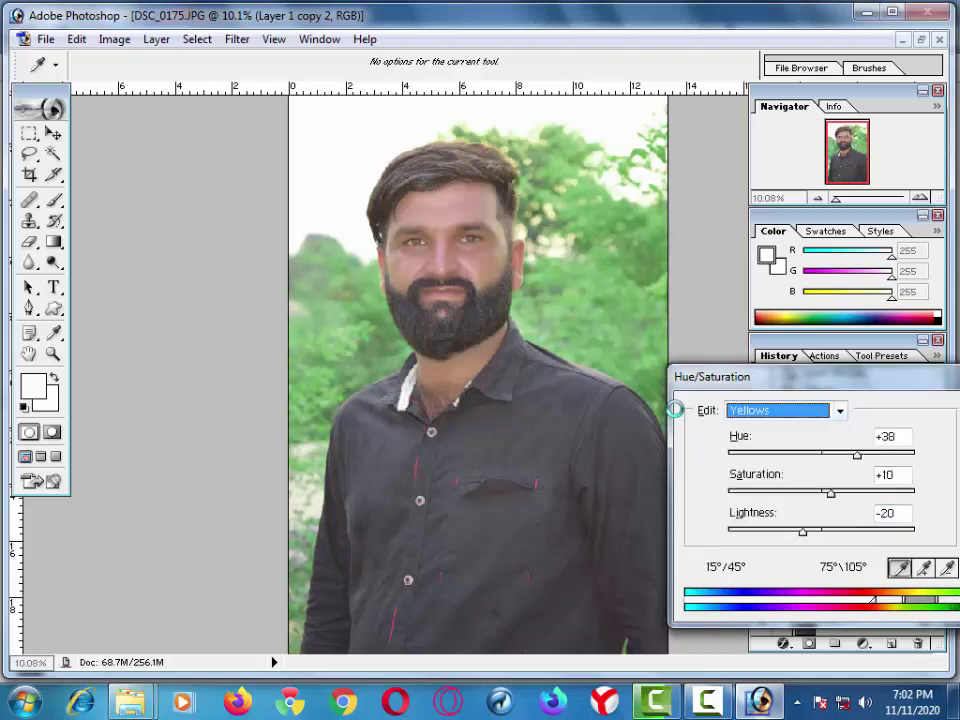
{"action": "key", "text": "Tab"}
{"action": "type", "text": "2"}
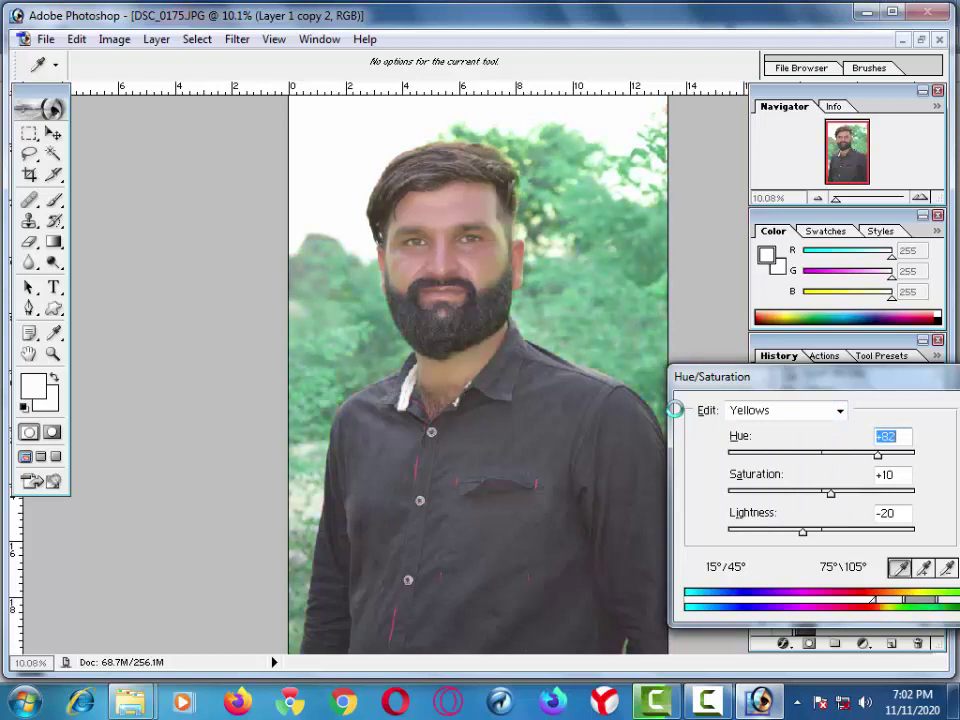
{"action": "type", "text": "511"}
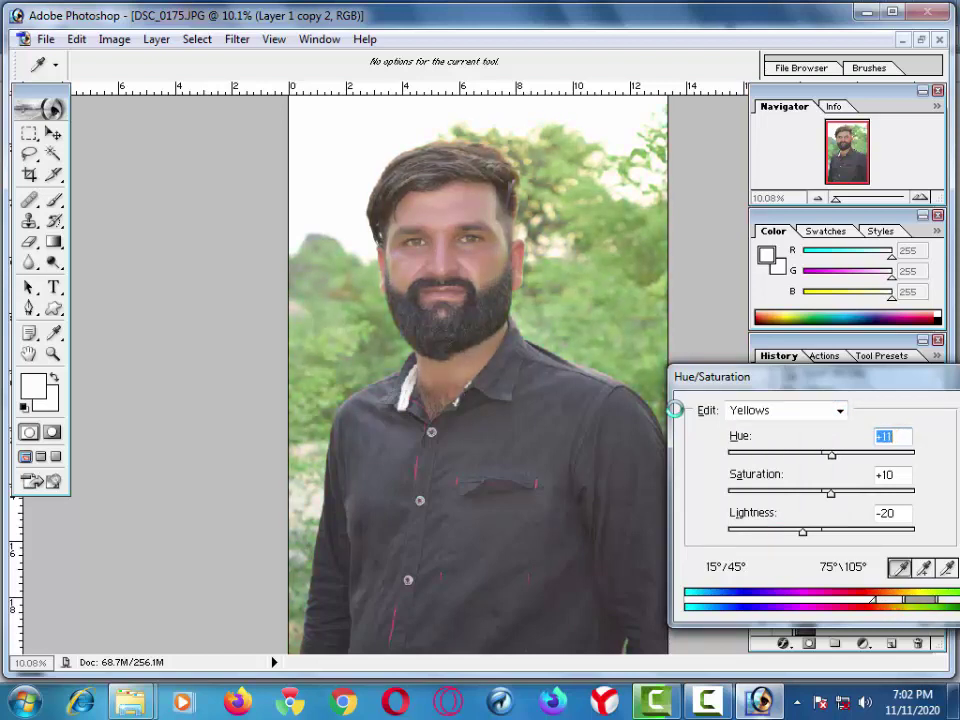
{"action": "key", "text": "Tab"}
{"action": "type", "text": "41"}
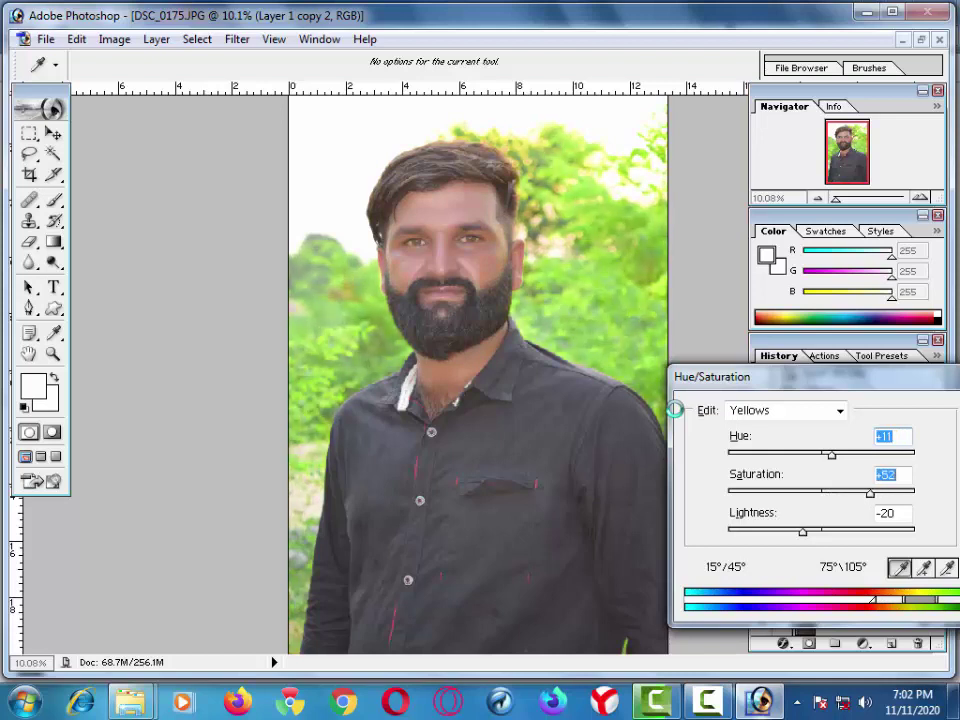
{"action": "type", "text": "21"}
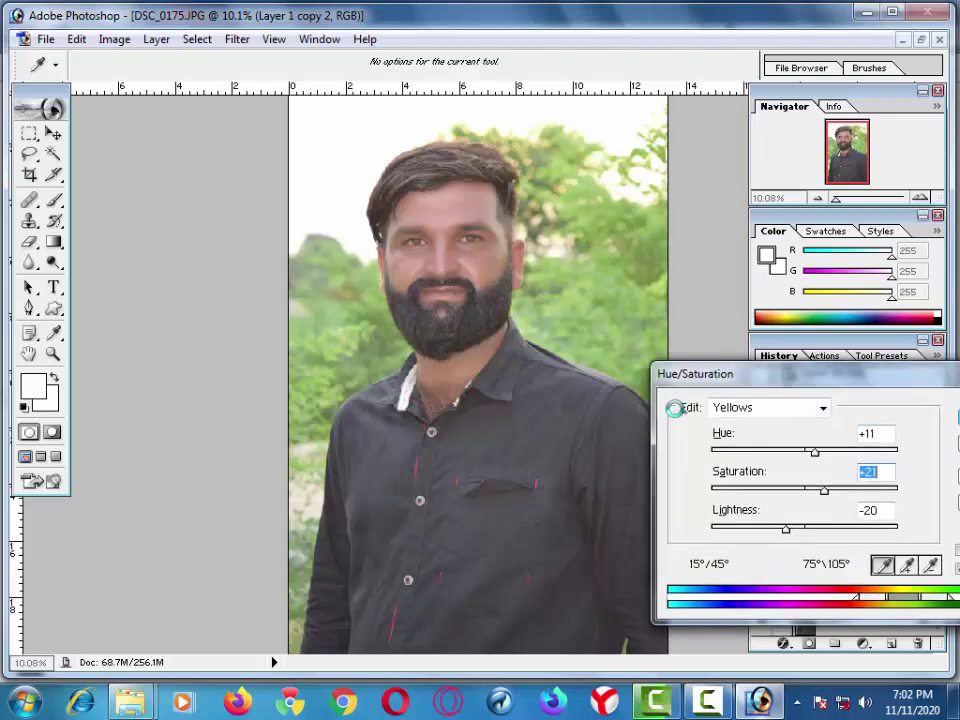
{"action": "type", "text": "+15"}
Step: Set the Greens range to hue -8, saturation -3 and lightness -100
{"action": "left_click", "coordinate": [822, 407]}
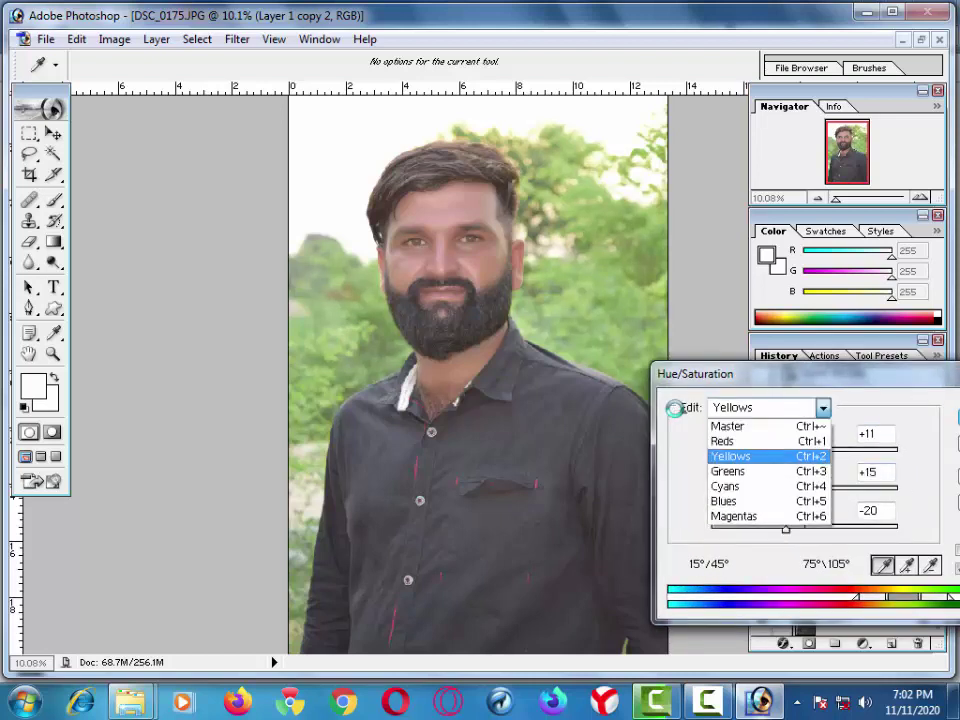
{"action": "key", "text": "Down"}
{"action": "key", "text": "Return"}
{"action": "key", "text": "Tab"}
{"action": "key", "text": "Tab"}
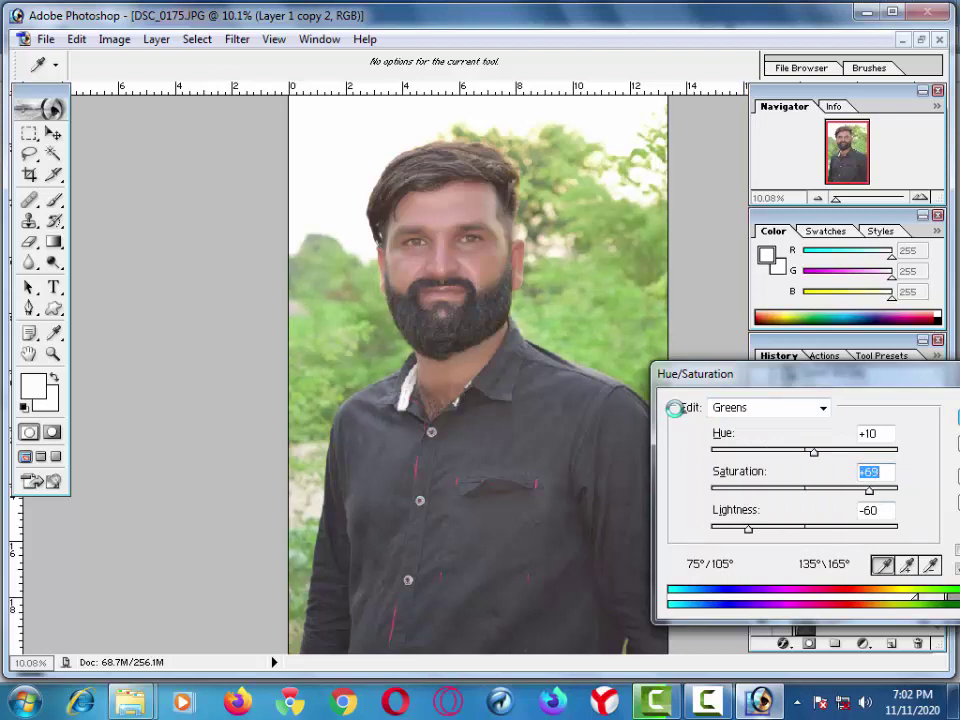
{"action": "key", "text": "Tab"}
{"action": "type", "text": "62"}
{"action": "type", "text": "-100"}
{"action": "key", "text": "shift+Tab"}
{"action": "key", "text": "shift+Tab"}
{"action": "type", "text": "-180"}
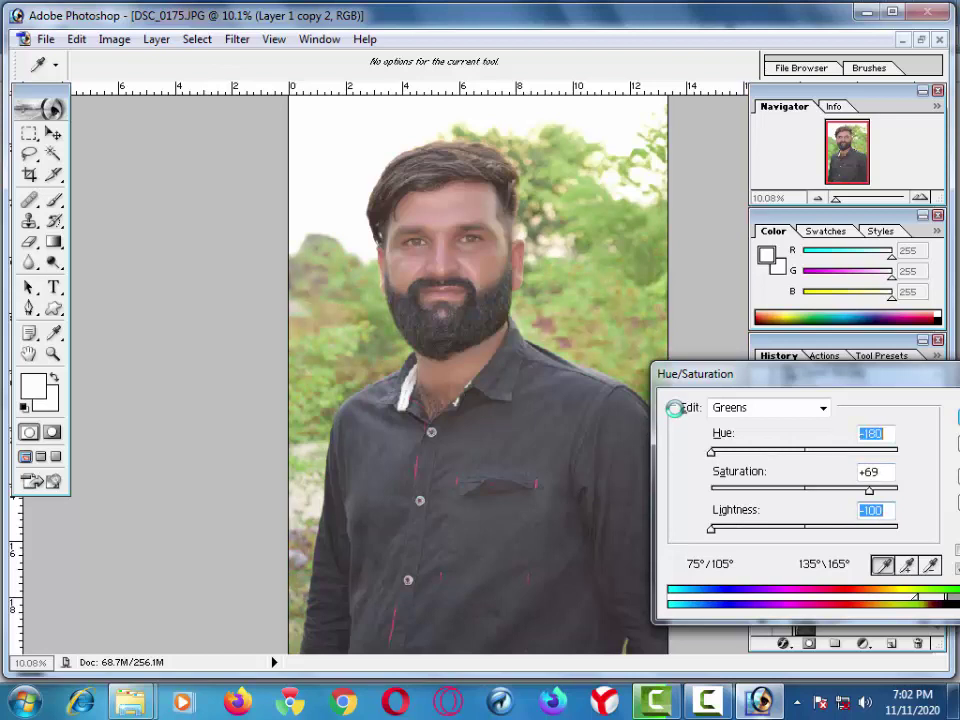
{"action": "type", "text": "180"}
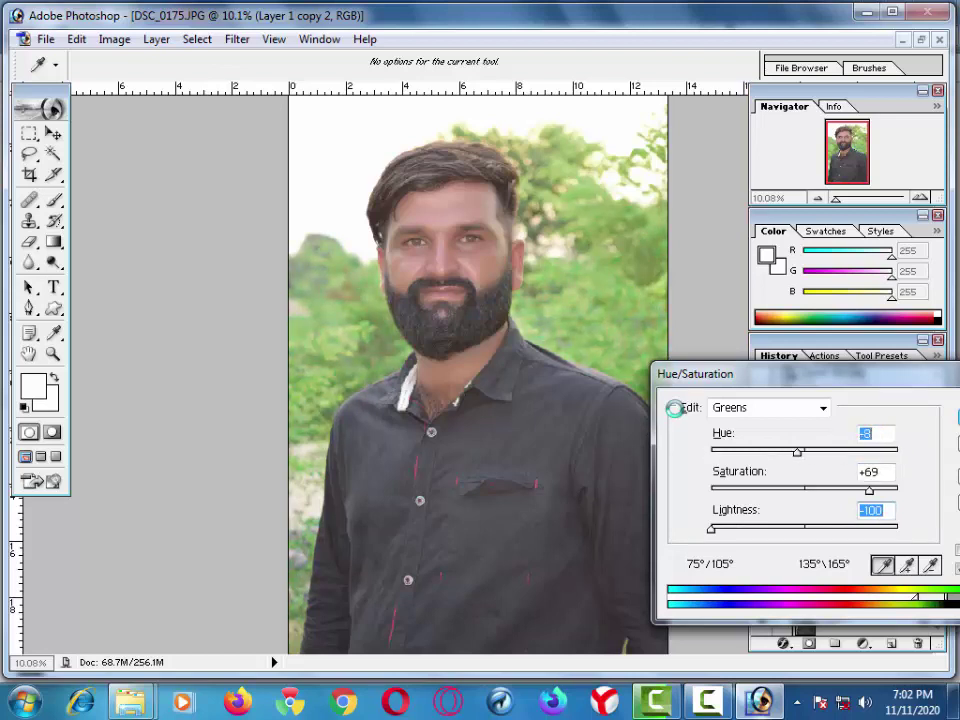
{"action": "key", "text": "Tab"}
{"action": "type", "text": "-3"}
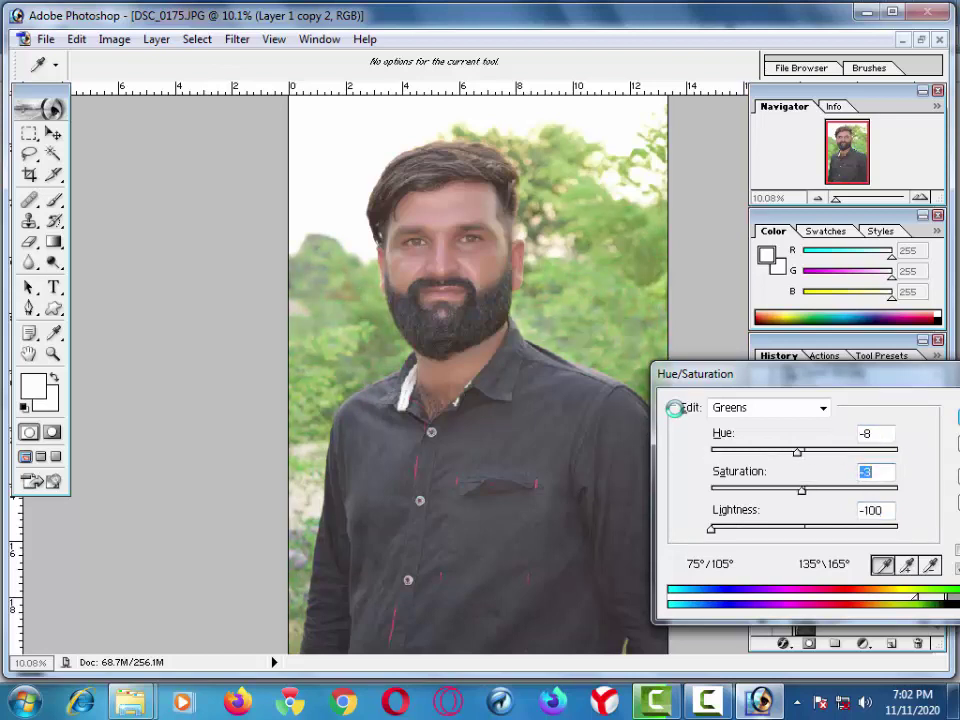
Step: Push Yellows to hue +35 and saturation +36, then apply the Hue/Saturation adjustment
{"action": "key", "text": "alt+Down"}
{"action": "key", "text": "Up"}
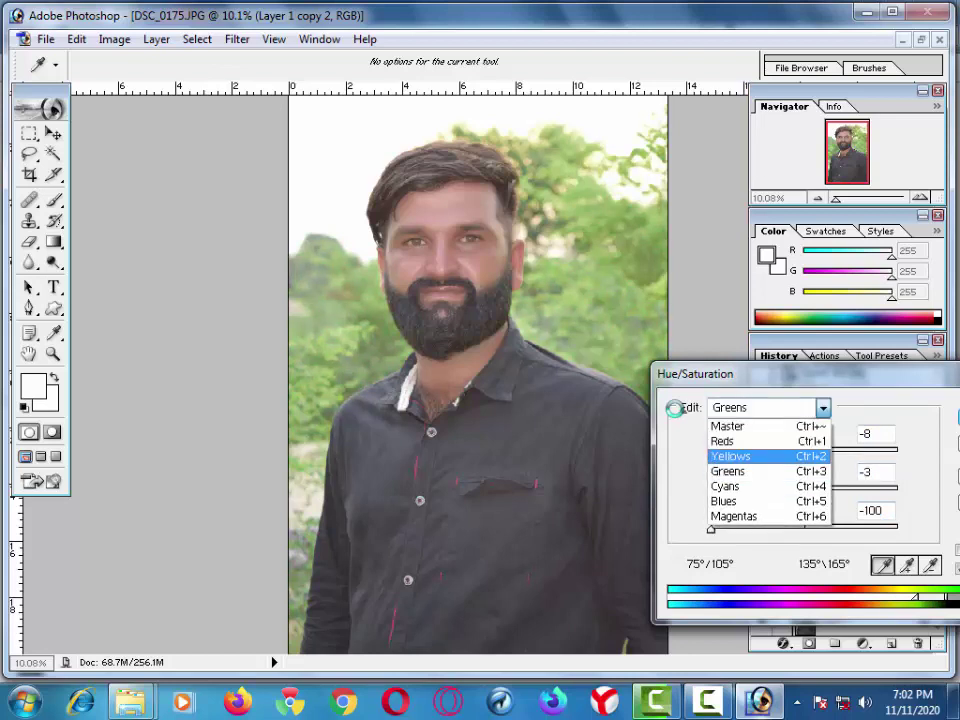
{"action": "key", "text": "Return"}
{"action": "key", "text": "Tab"}
{"action": "type", "text": "72"}
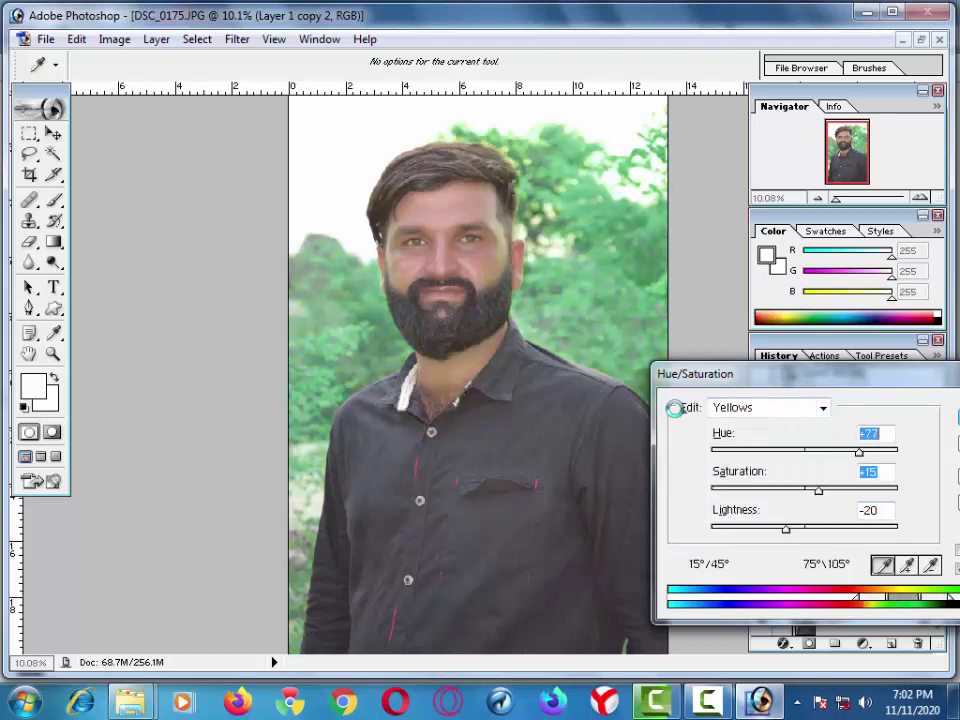
{"action": "type", "text": "39"}
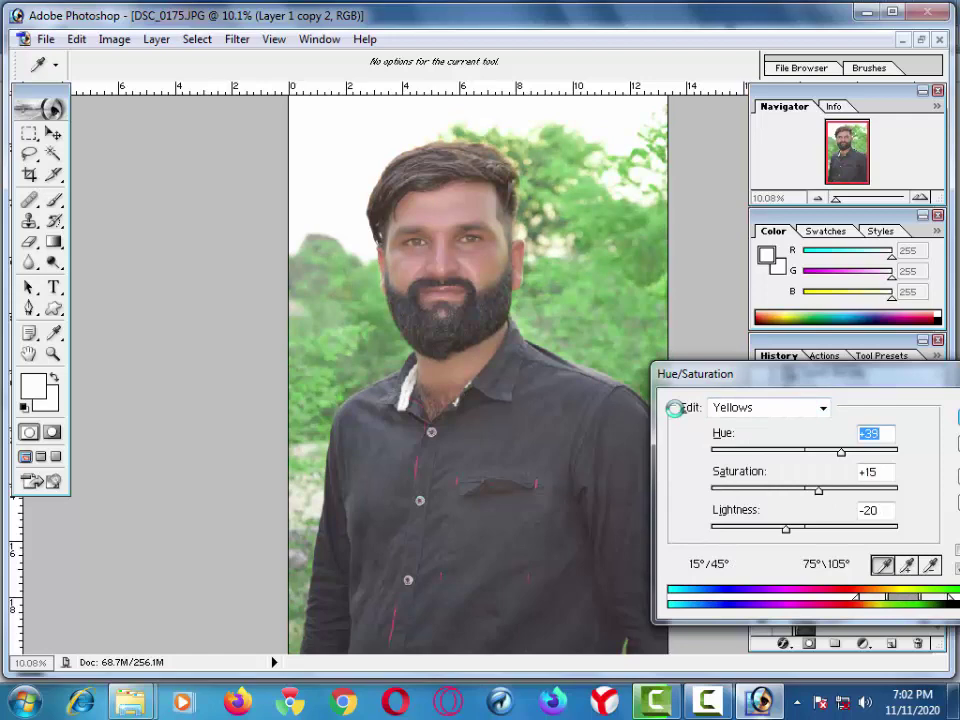
{"action": "type", "text": "37"}
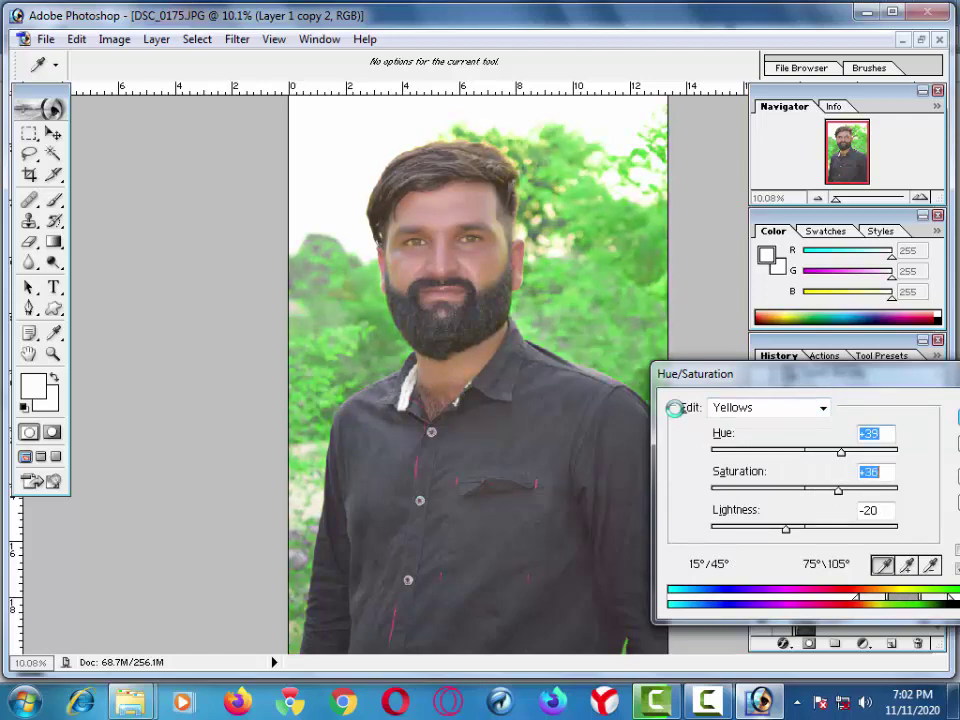
{"action": "key", "text": "Return"}
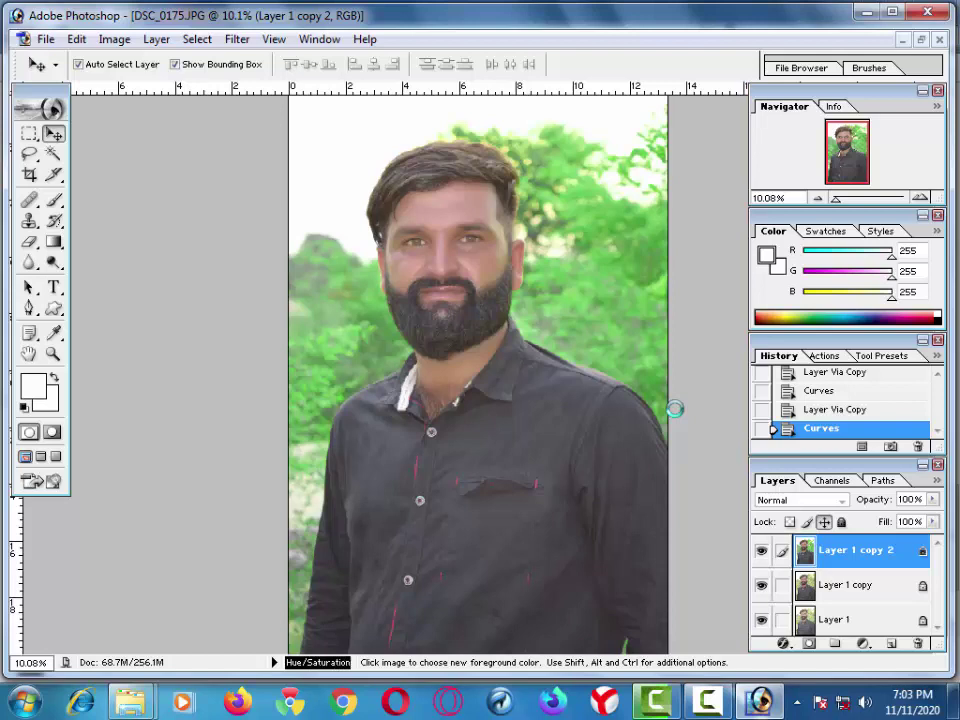
Step: Zoom in and pan the view onto the beard and neck
{"action": "key", "text": "ctrl+plus"}
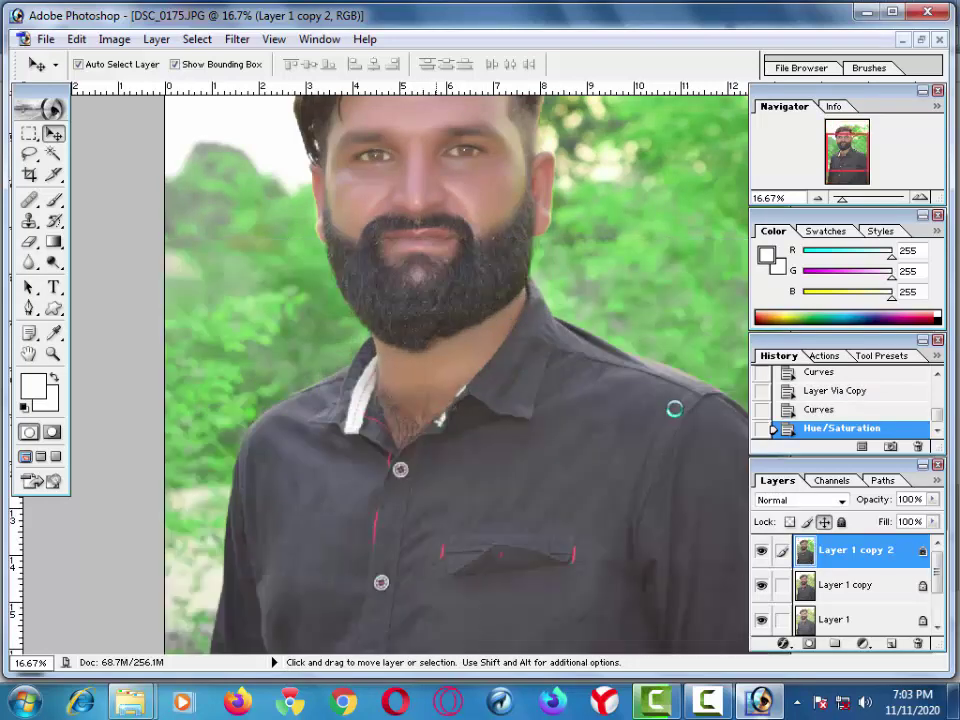
{"action": "key", "text": "ctrl+plus"}
{"action": "key", "text": "ctrl+plus"}
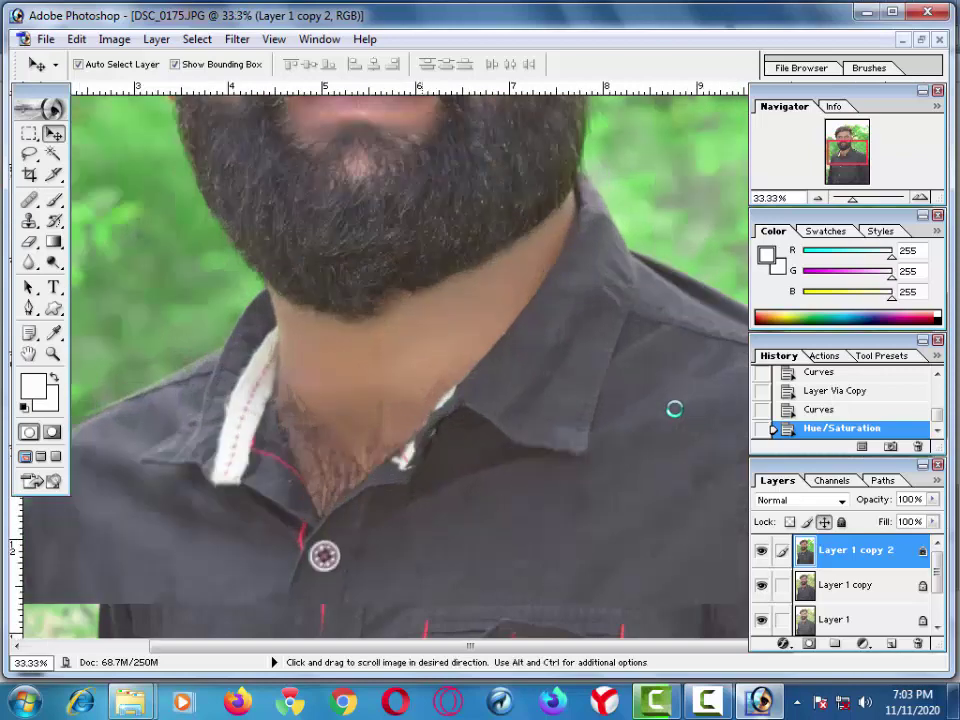
{"action": "scroll", "coordinate": [674, 408], "scroll_direction": "up", "scroll_amount": 2}
{"action": "scroll", "coordinate": [674, 408], "scroll_direction": "up", "scroll_amount": 3}
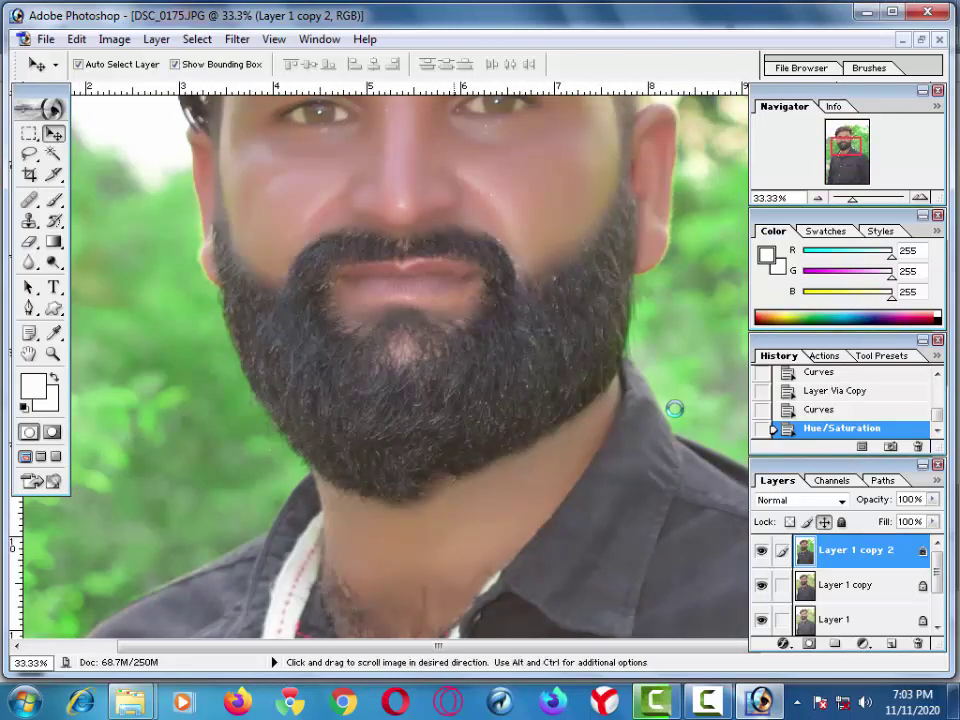
{"action": "scroll", "coordinate": [674, 408], "scroll_direction": "up", "scroll_amount": 1}
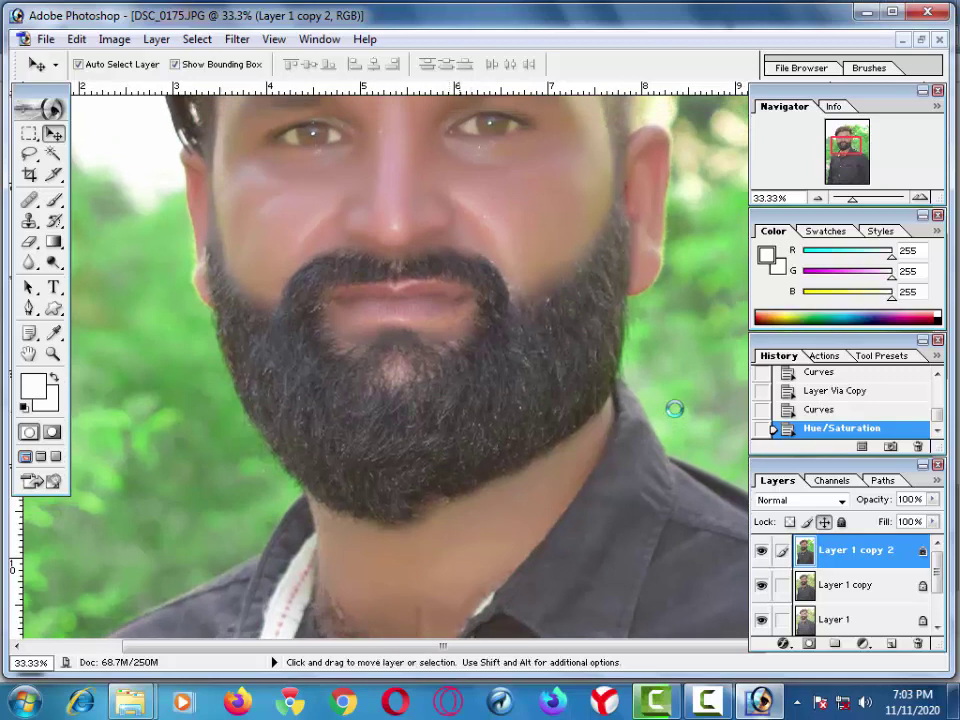
{"action": "key", "text": "space"}
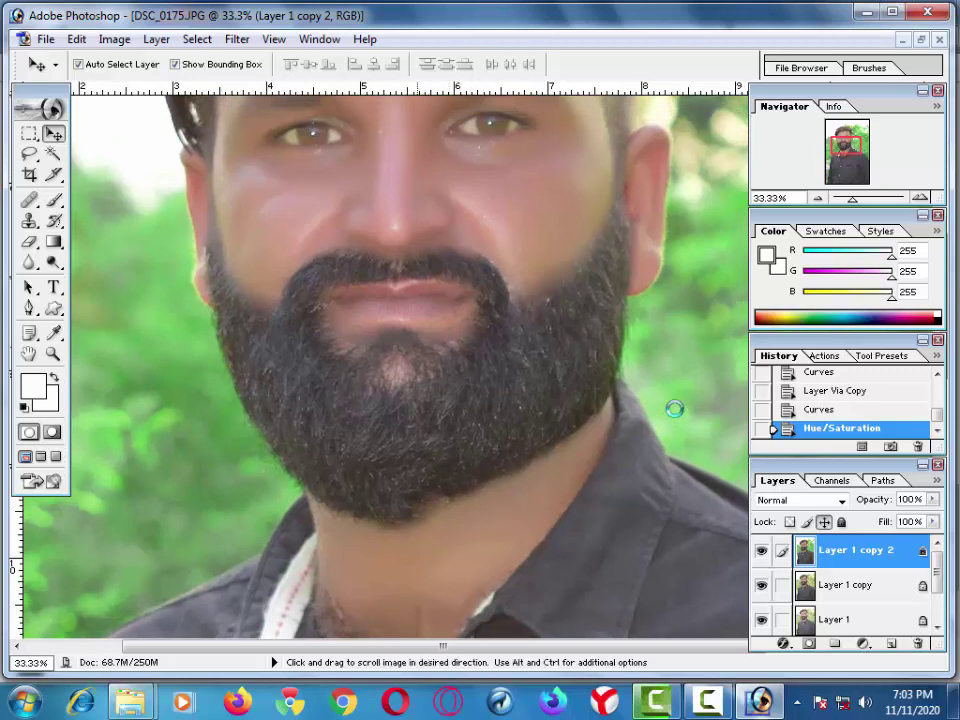
{"action": "scroll", "coordinate": [674, 408], "scroll_direction": "up", "scroll_amount": 1}
{"action": "scroll", "coordinate": [674, 408], "scroll_direction": "down", "scroll_amount": 2}
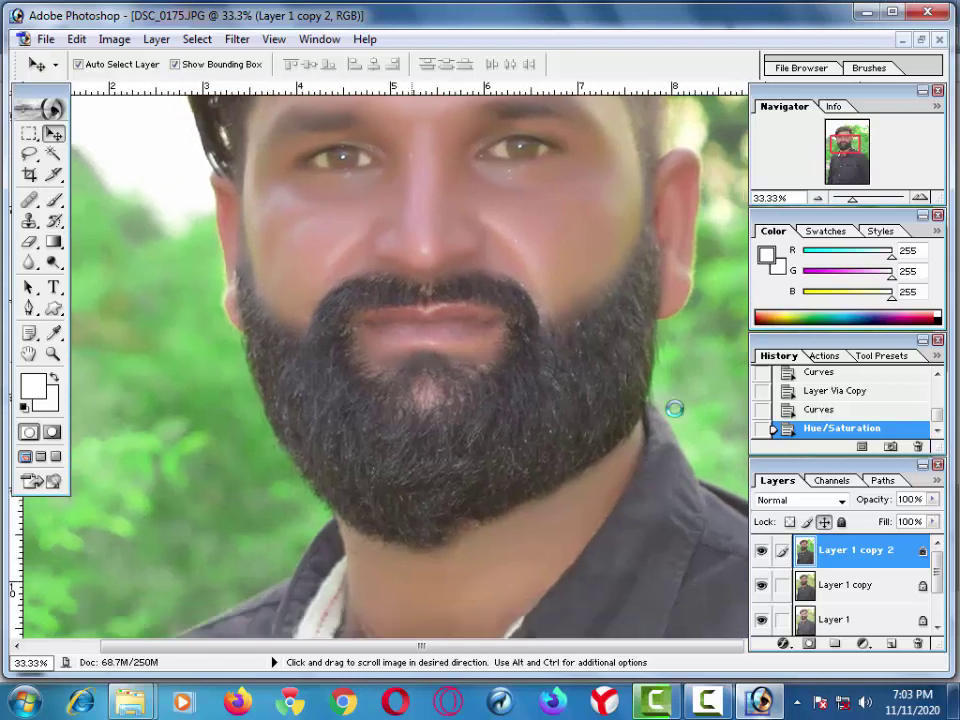
{"action": "scroll", "coordinate": [674, 408], "scroll_direction": "down", "scroll_amount": 1}
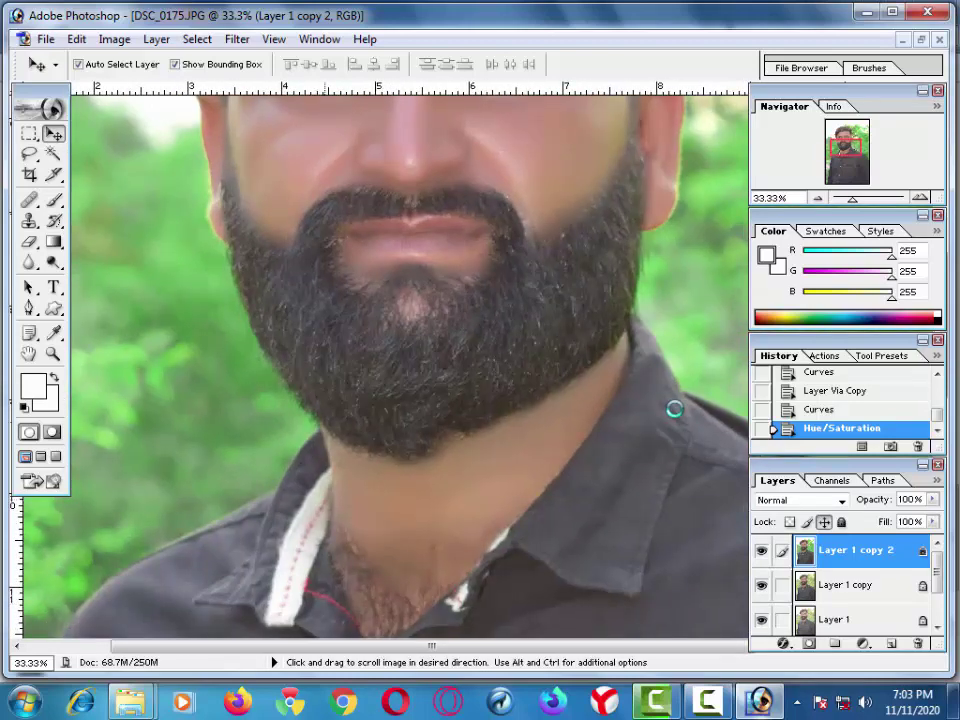
{"action": "key", "text": "space"}
{"action": "scroll", "coordinate": [674, 408], "scroll_direction": "down", "scroll_amount": 2}
{"action": "scroll", "coordinate": [674, 408], "scroll_direction": "up", "scroll_amount": 7}
{"action": "scroll", "coordinate": [674, 408], "scroll_direction": "down", "scroll_amount": 10}
{"action": "scroll", "coordinate": [674, 408], "scroll_direction": "up", "scroll_amount": 3}
{"action": "key", "text": "space"}
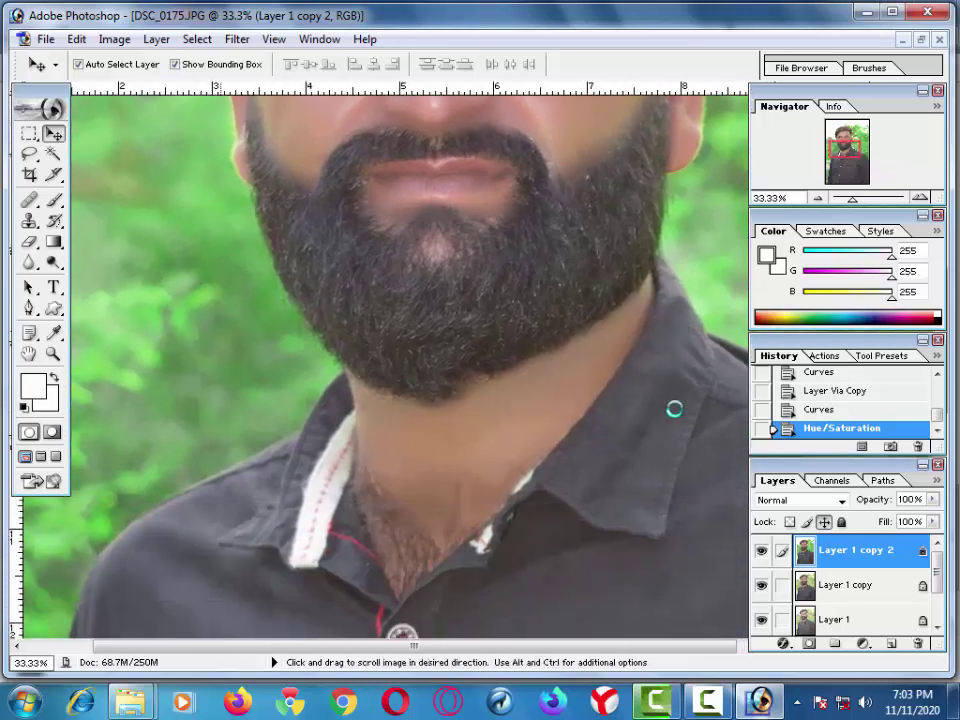
{"action": "scroll", "coordinate": [674, 408], "scroll_direction": "up", "scroll_amount": 3}
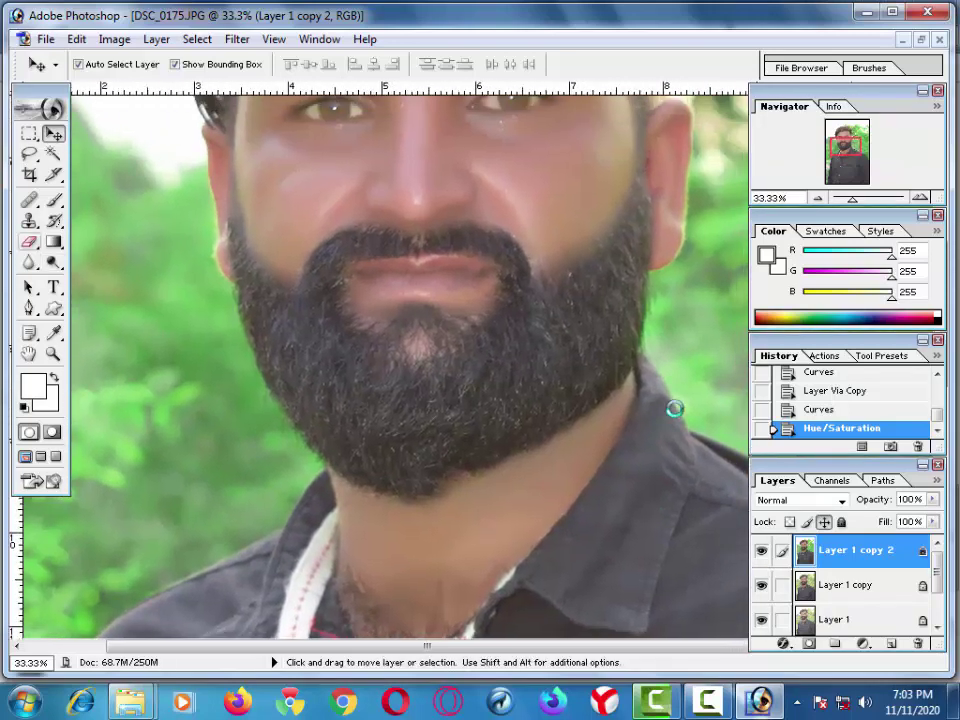
Step: Erase Layer 1 copy 2 over the neck below the beard and chin
{"action": "key", "text": "e"}
{"action": "key", "text": "ctrl+plus"}
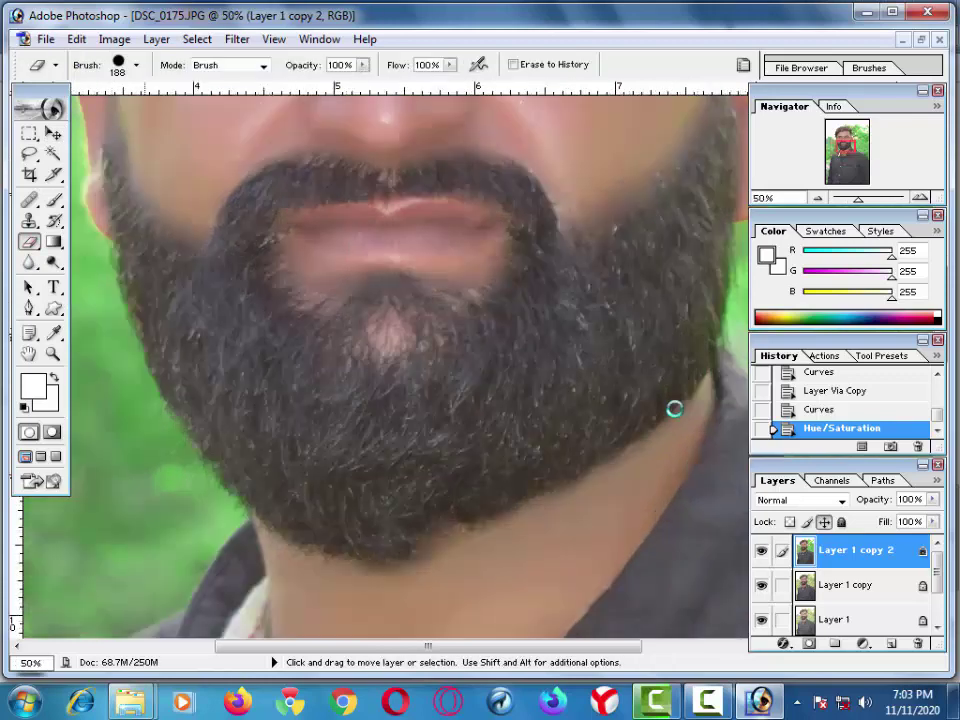
{"action": "scroll", "coordinate": [674, 408], "scroll_direction": "down", "scroll_amount": 3}
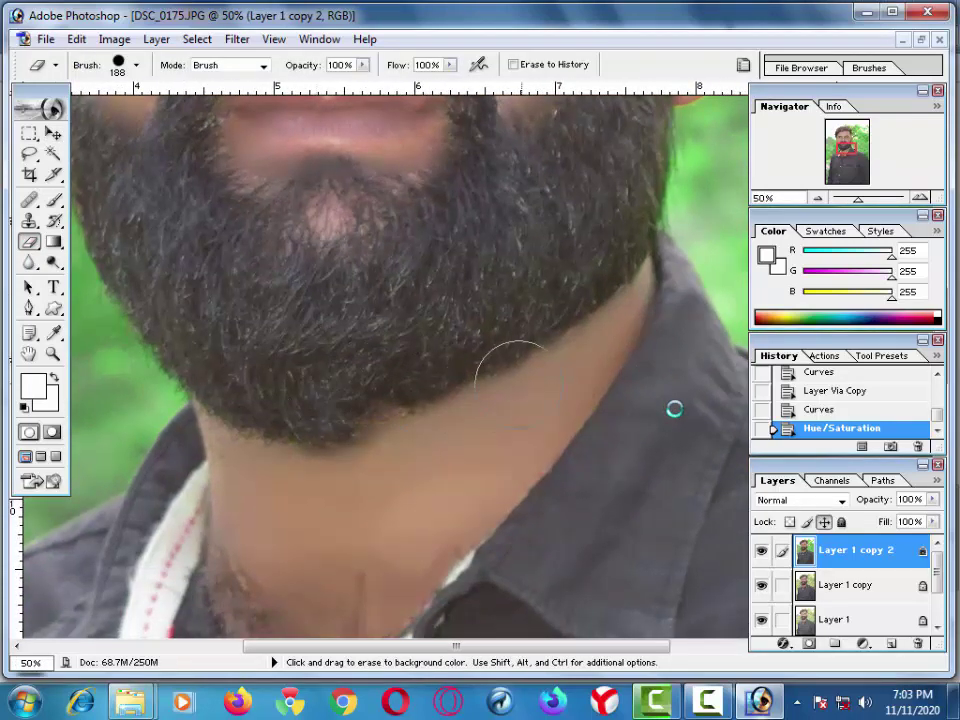
{"action": "left_click_drag", "start_coordinate": [620, 390], "coordinate": [560, 330]}
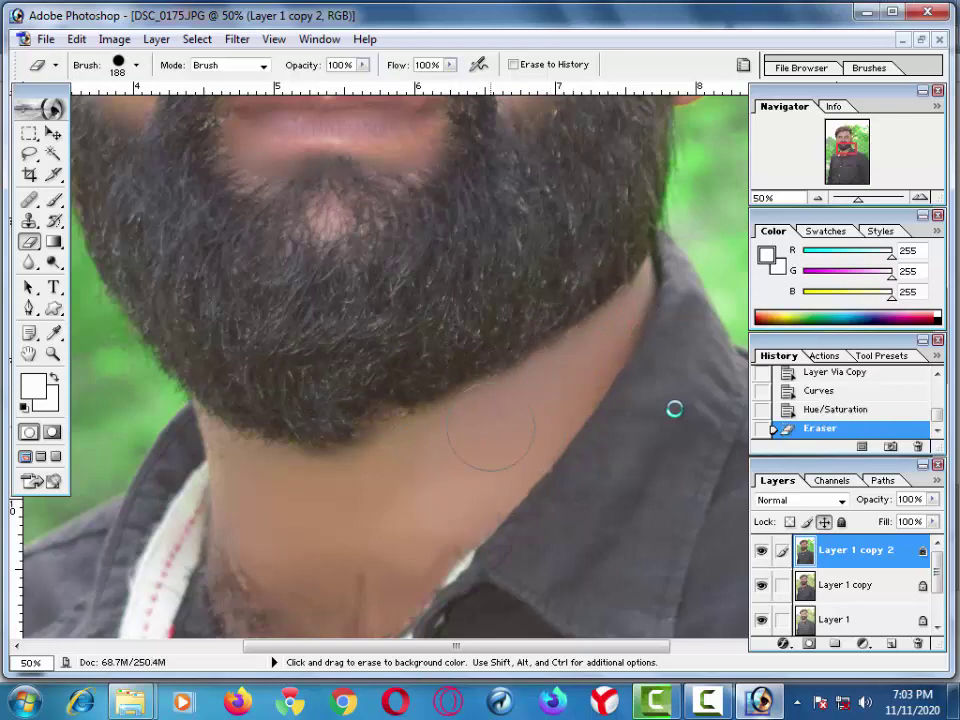
{"action": "left_click_drag", "start_coordinate": [390, 345], "coordinate": [300, 400]}
{"action": "left_click_drag", "start_coordinate": [365, 585], "coordinate": [395, 457]}
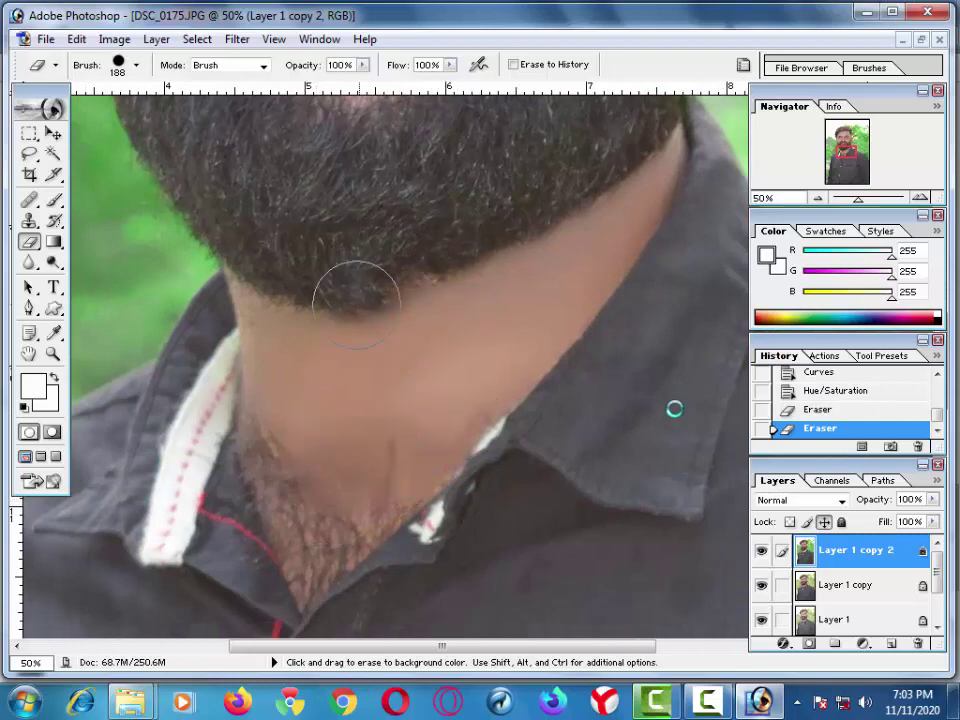
{"action": "left_click_drag", "start_coordinate": [302, 300], "coordinate": [262, 292]}
{"action": "left_click_drag", "start_coordinate": [300, 300], "coordinate": [353, 400]}
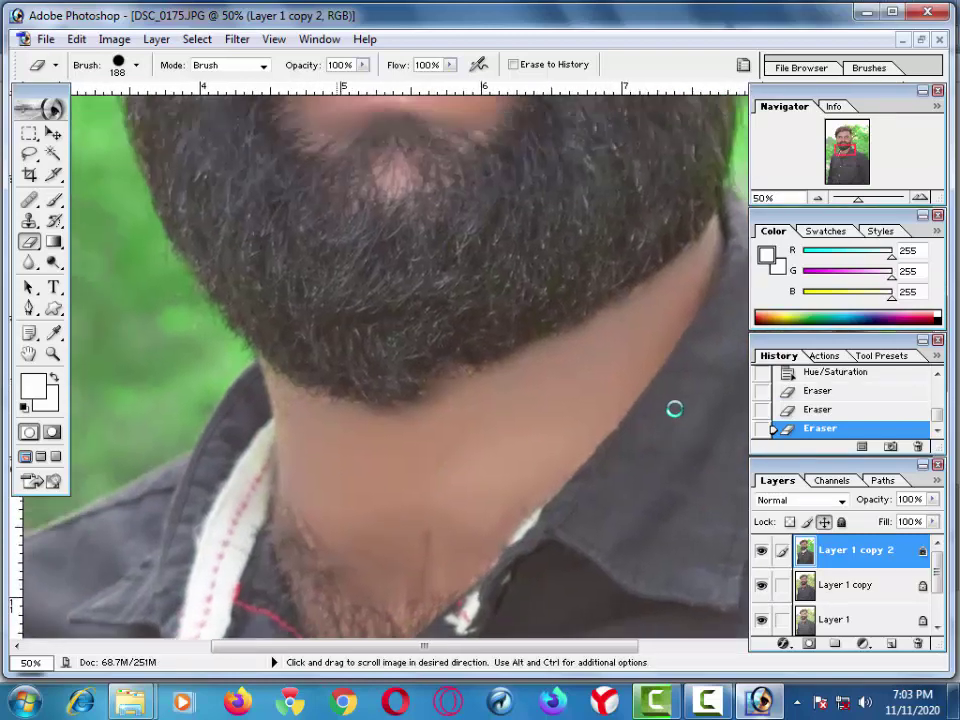
Step: Pan across the face, then erase under the right eye and along the ear edge
{"action": "left_click_drag", "start_coordinate": [665, 101], "coordinate": [552, 231]}
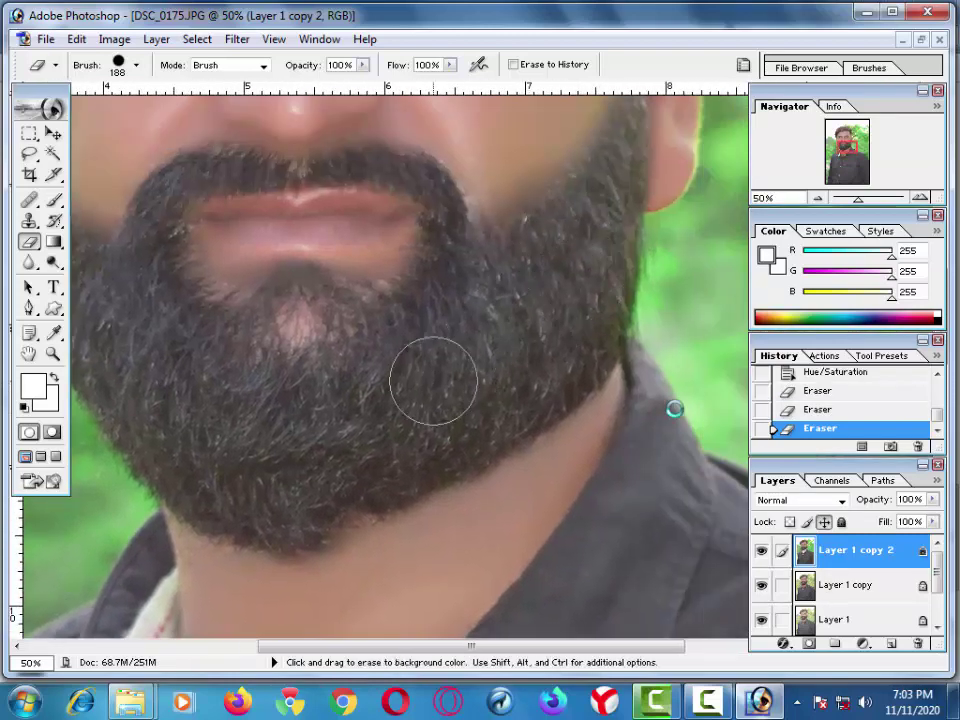
{"action": "left_click_drag", "start_coordinate": [492, 280], "coordinate": [482, 478]}
{"action": "left_click_drag", "start_coordinate": [485, 532], "coordinate": [595, 337]}
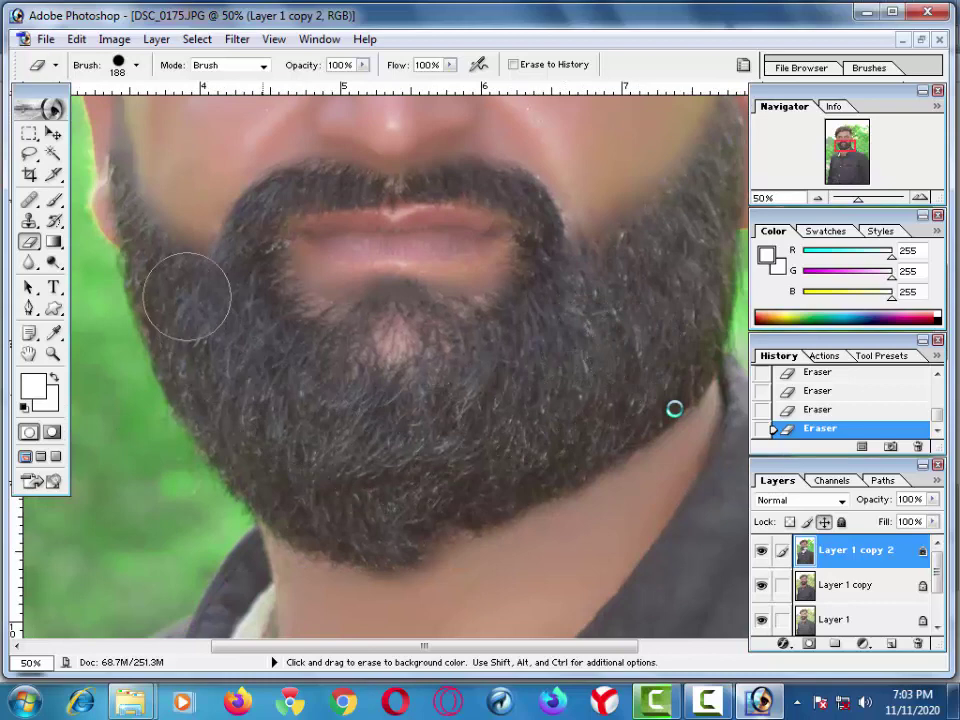
{"action": "left_click_drag", "start_coordinate": [243, 268], "coordinate": [284, 368]}
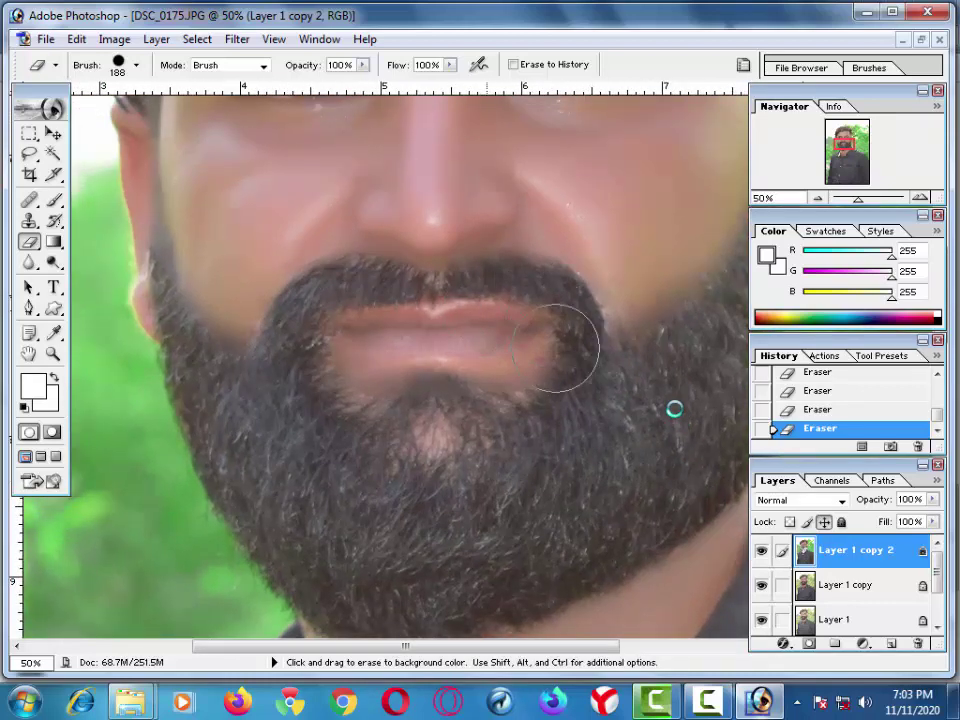
{"action": "left_click_drag", "start_coordinate": [258, 207], "coordinate": [292, 337]}
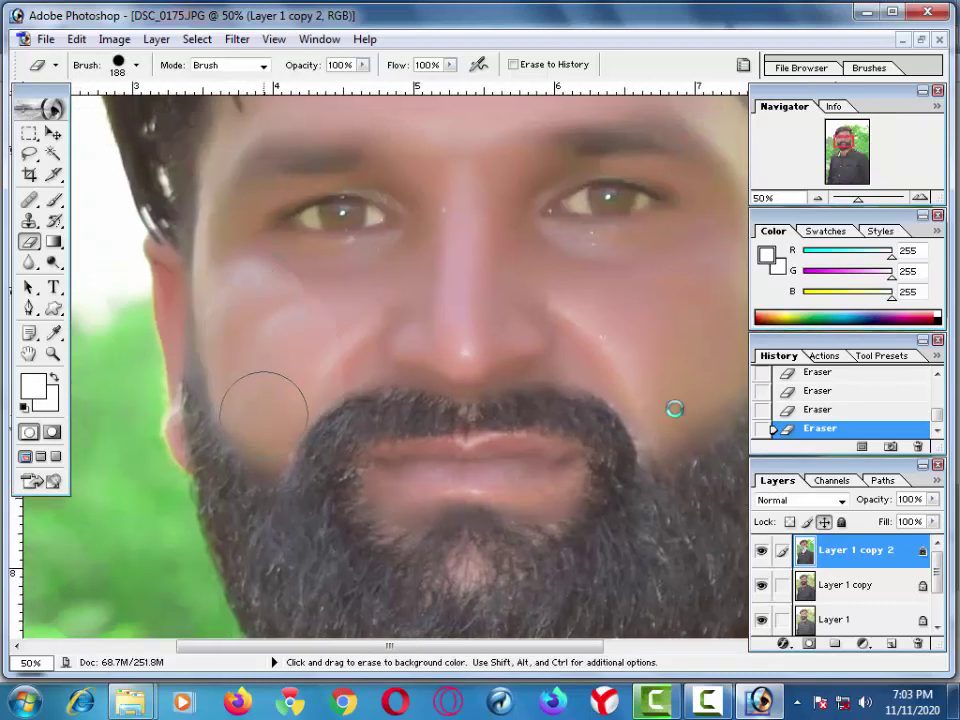
{"action": "left_click_drag", "start_coordinate": [264, 407], "coordinate": [277, 507]}
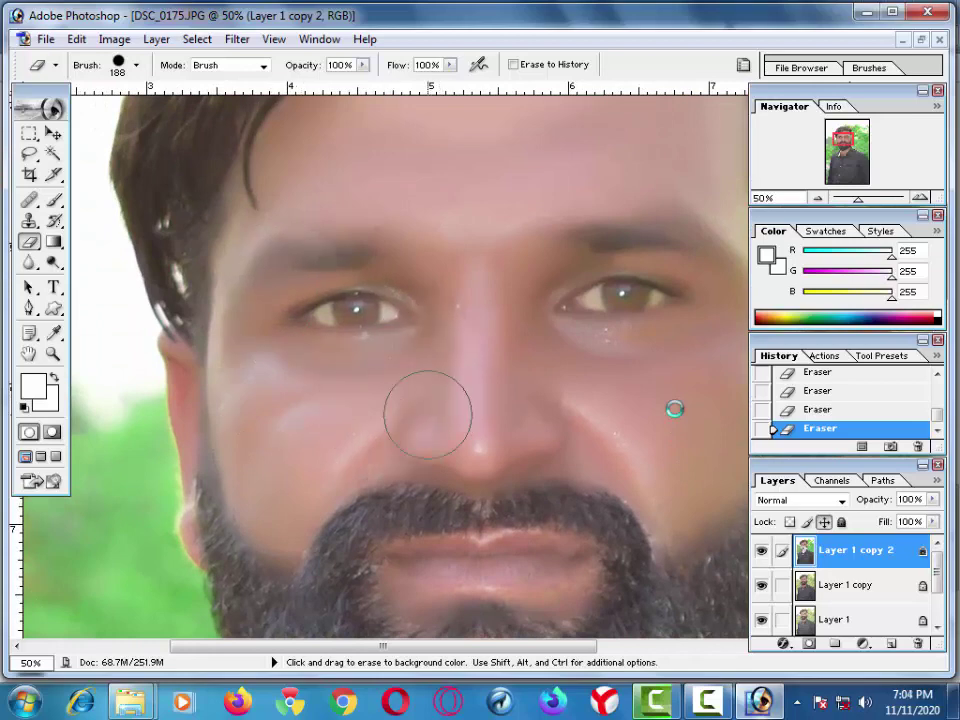
{"action": "left_click_drag", "start_coordinate": [446, 454], "coordinate": [266, 369]}
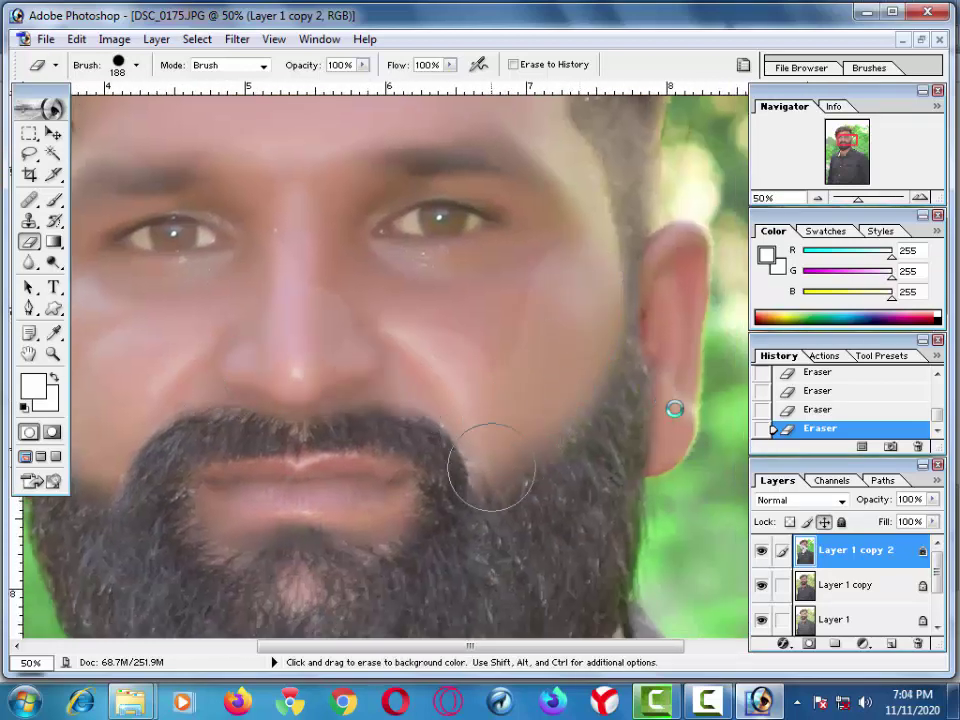
{"action": "left_click_drag", "start_coordinate": [489, 450], "coordinate": [481, 590]}
{"action": "left_click_drag", "start_coordinate": [495, 400], "coordinate": [364, 412]}
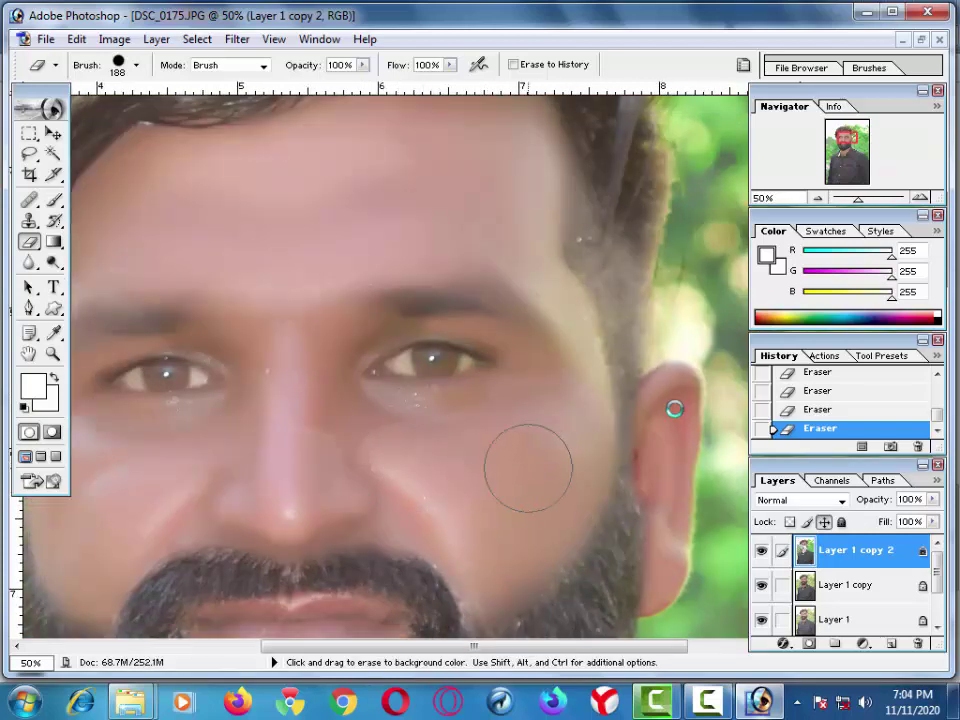
{"action": "mouse_move", "coordinate": [611, 429]}
{"action": "left_mouse_down"}
{"action": "mouse_move", "coordinate": [654, 514]}
{"action": "mouse_move", "coordinate": [637, 423]}
{"action": "mouse_move", "coordinate": [647, 487]}
{"action": "left_mouse_up"}
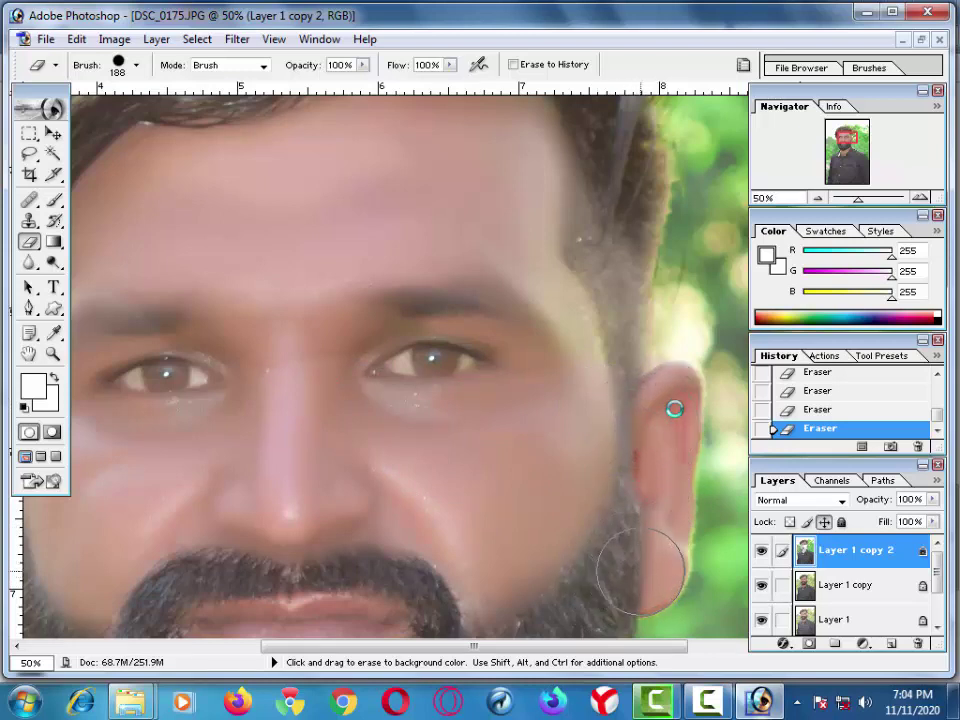
Step: Erase the pink forehead streak, panning over hairline, cheeks and beard to check the blend
{"action": "left_click_drag", "start_coordinate": [640, 450], "coordinate": [690, 628]}
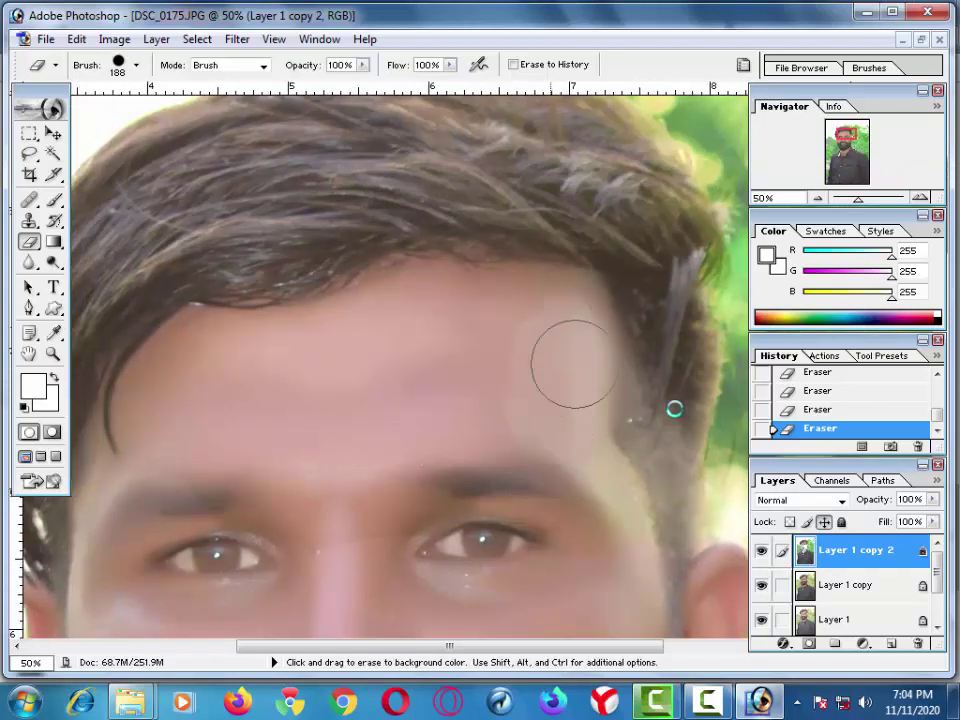
{"action": "left_click_drag", "start_coordinate": [600, 447], "coordinate": [574, 407]}
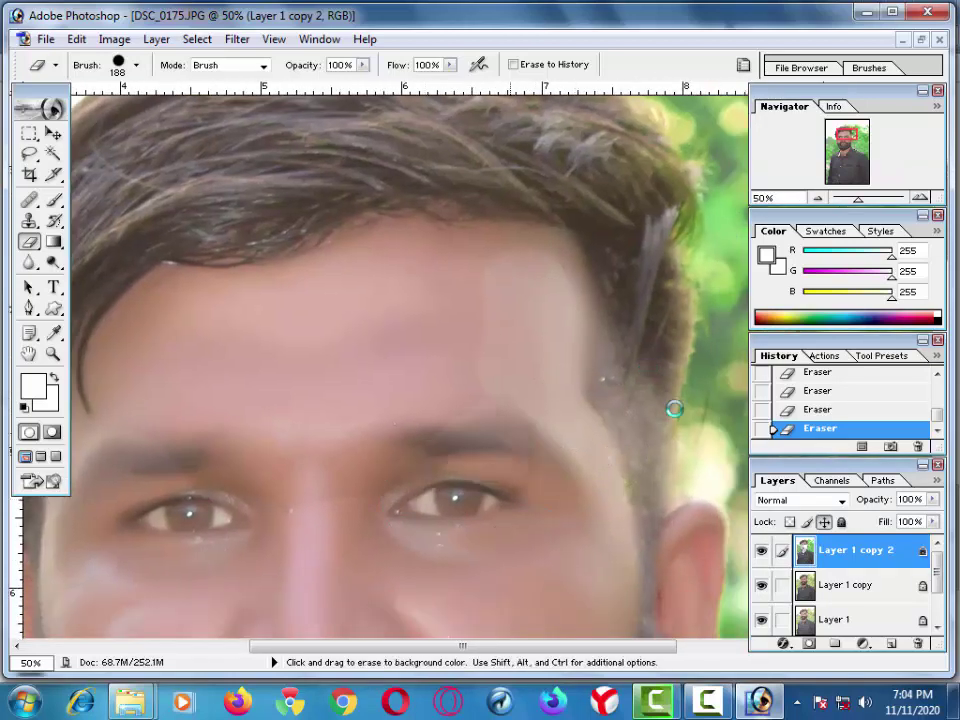
{"action": "left_click_drag", "start_coordinate": [481, 378], "coordinate": [358, 332]}
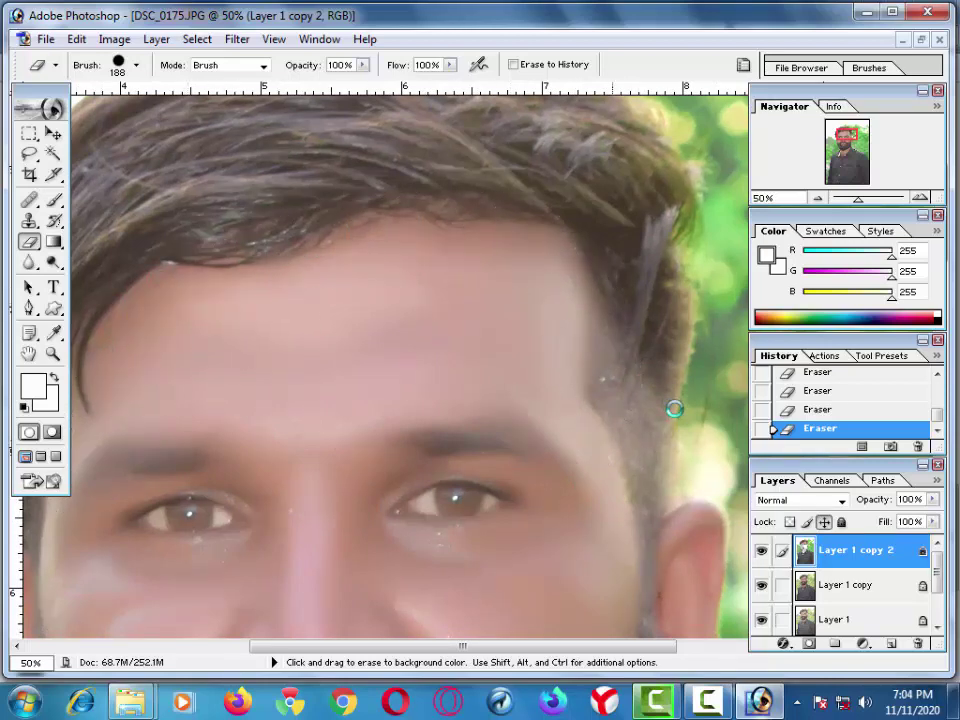
{"action": "left_click_drag", "start_coordinate": [610, 242], "coordinate": [610, 340]}
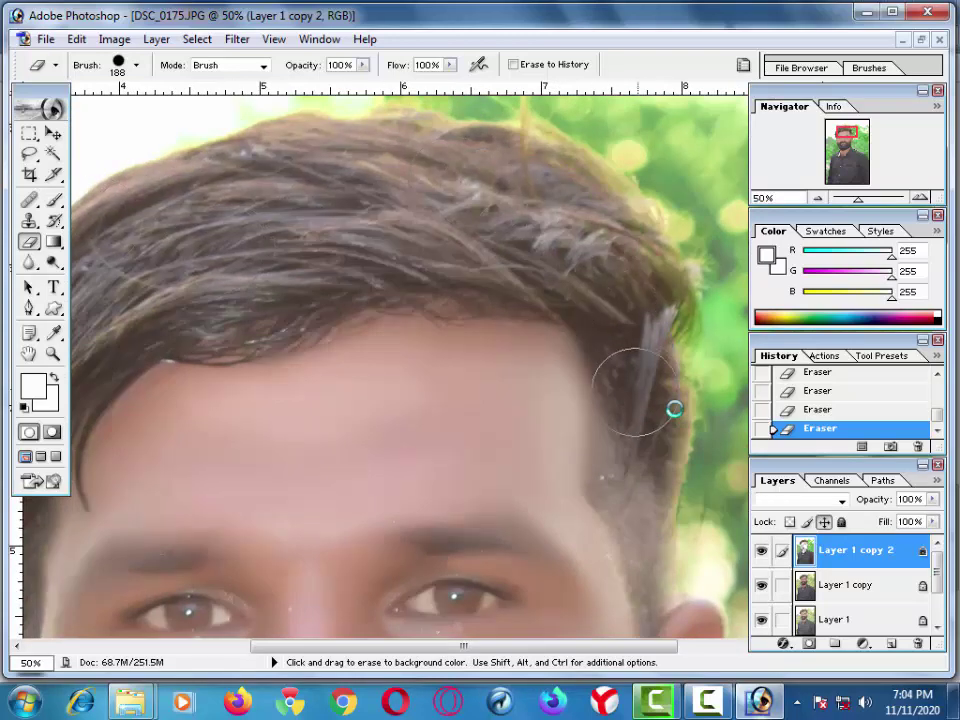
{"action": "left_click_drag", "start_coordinate": [600, 300], "coordinate": [650, 170]}
{"action": "left_click_drag", "start_coordinate": [190, 340], "coordinate": [380, 330]}
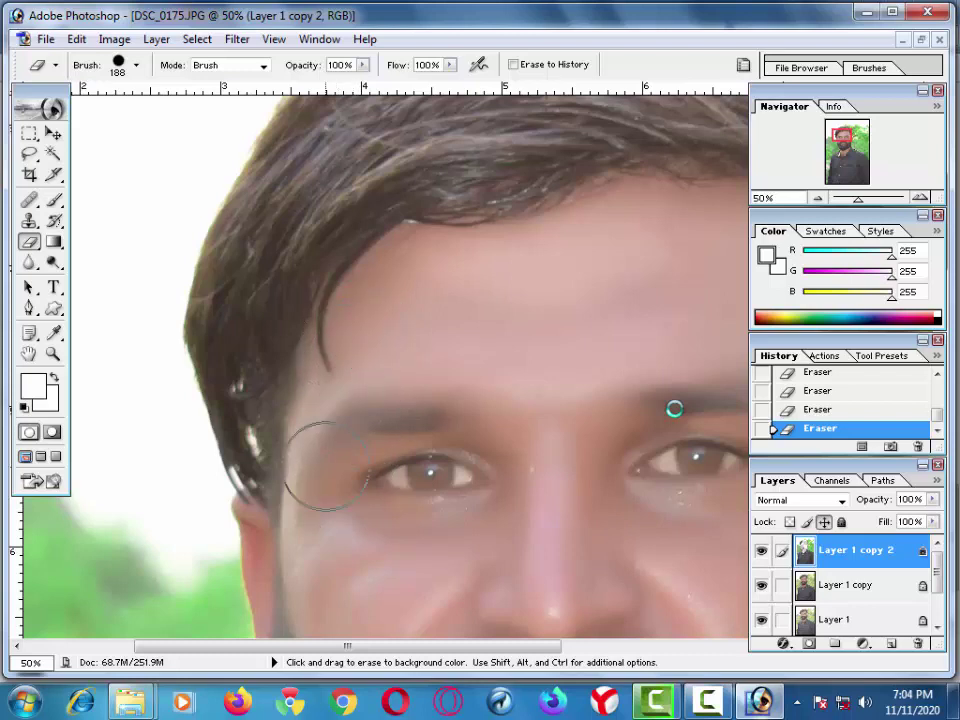
{"action": "mouse_move", "coordinate": [336, 571]}
{"action": "left_mouse_down"}
{"action": "mouse_move", "coordinate": [311, 396]}
{"action": "mouse_move", "coordinate": [258, 354]}
{"action": "mouse_move", "coordinate": [311, 467]}
{"action": "left_mouse_up"}
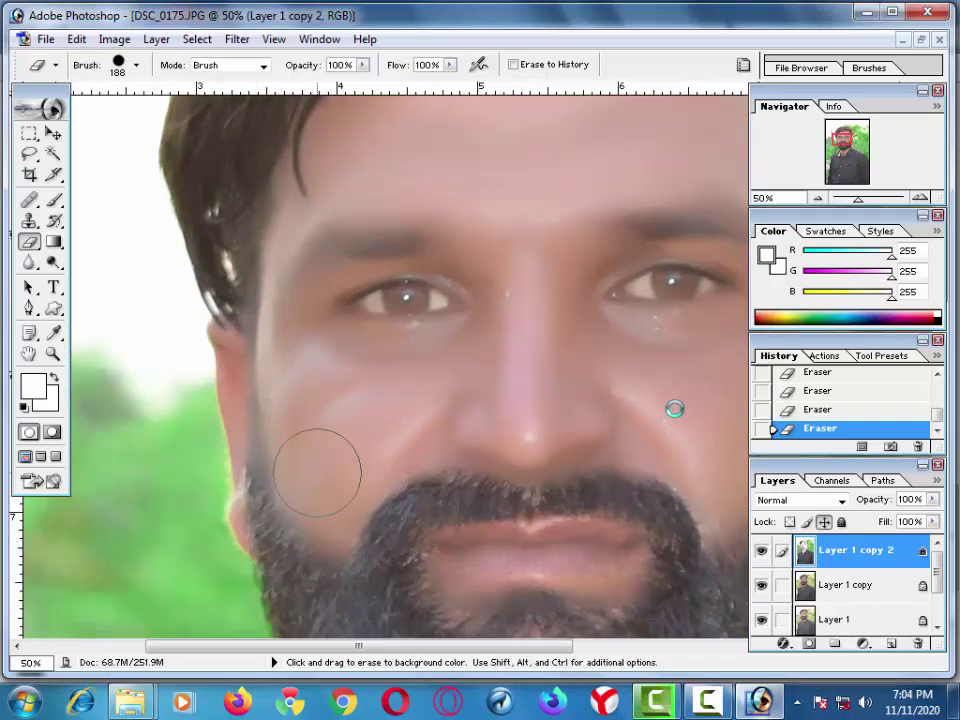
{"action": "key", "text": "ctrl"}
Step: Zoom out, merge down twice into Layer 1, then zoom in slightly on the photo
{"action": "key", "text": "ctrl+minus"}
{"action": "key", "text": "ctrl+minus"}
{"action": "key", "text": "ctrl+minus"}
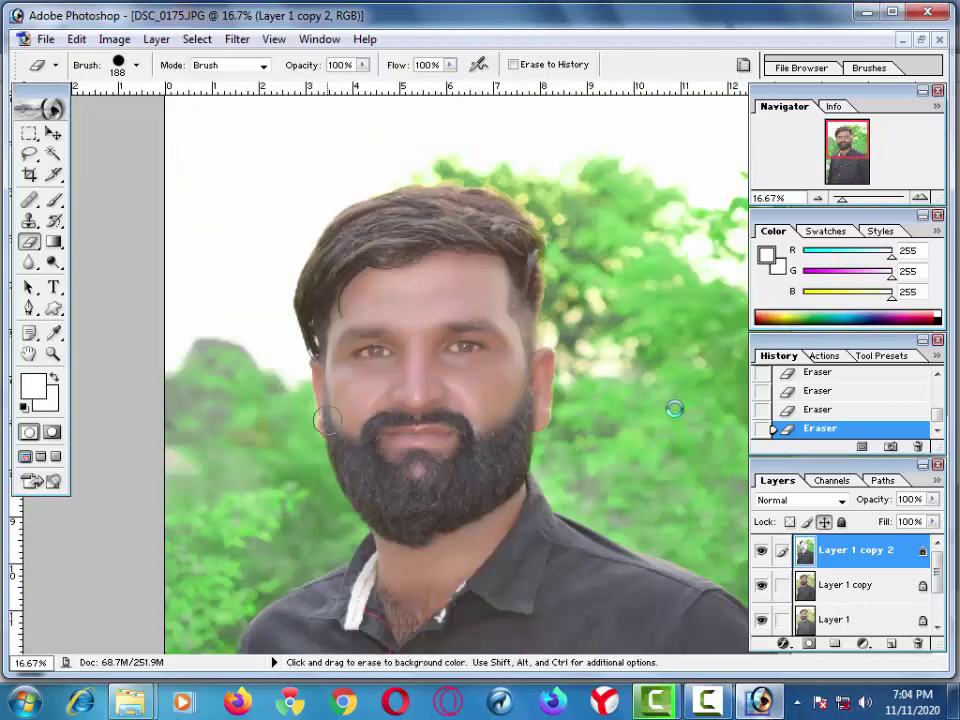
{"action": "scroll", "coordinate": [331, 470], "scroll_direction": "down", "scroll_amount": 2}
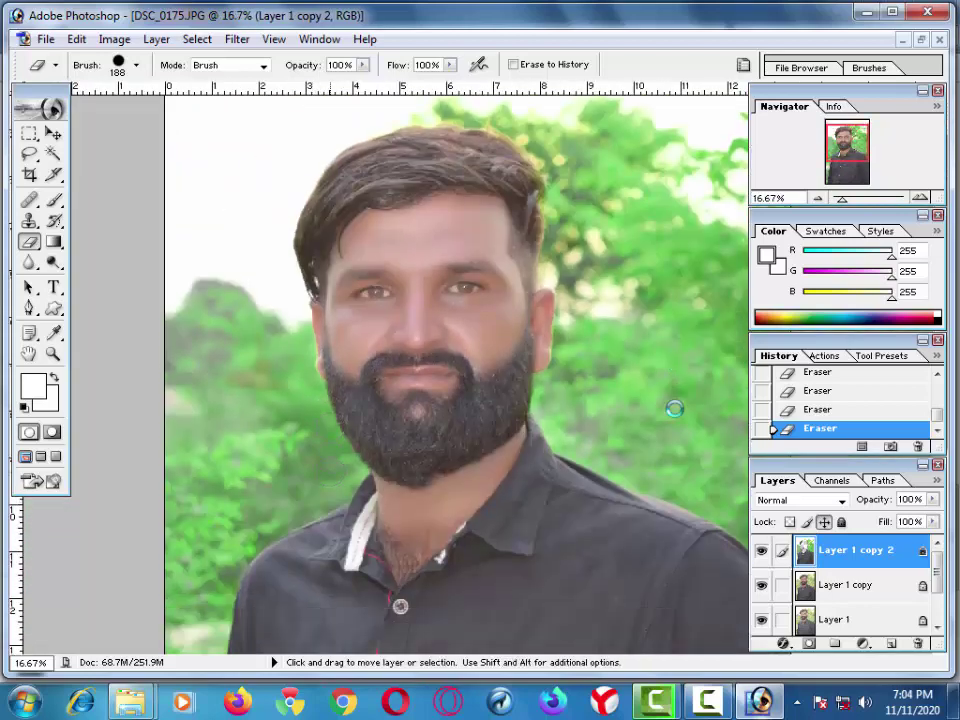
{"action": "key", "text": "ctrl+minus"}
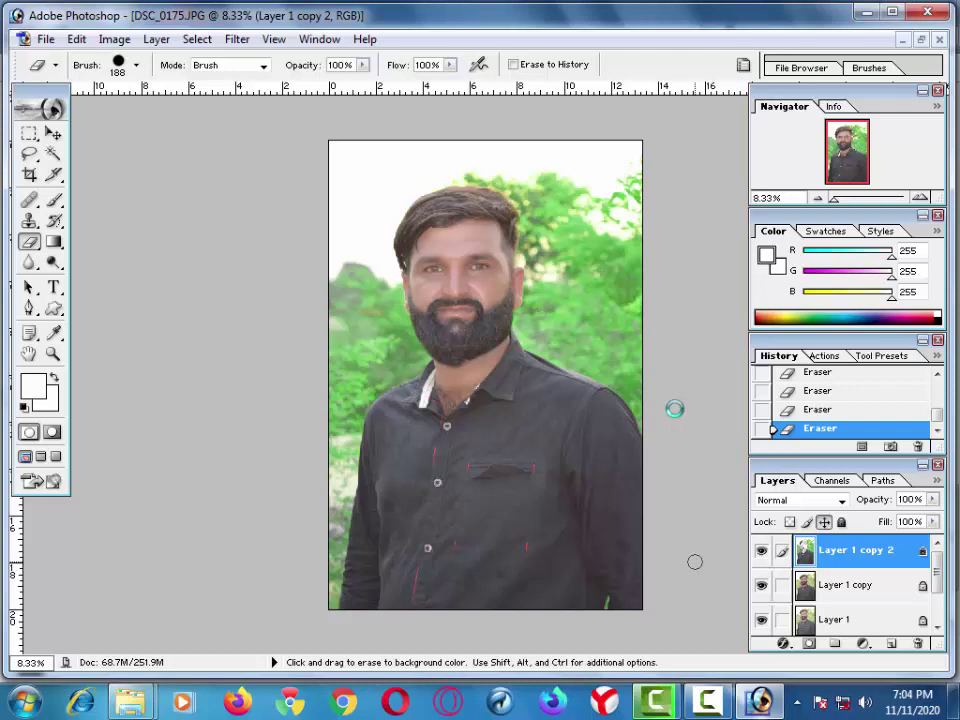
{"action": "key", "text": "ctrl+e"}
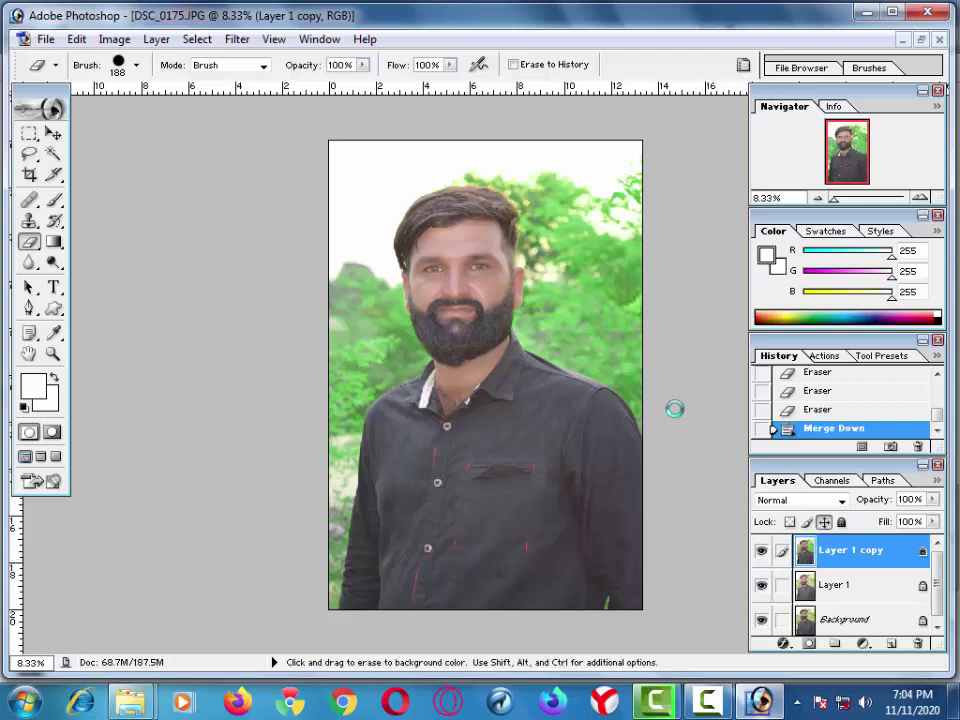
{"action": "key", "text": "ctrl+e"}
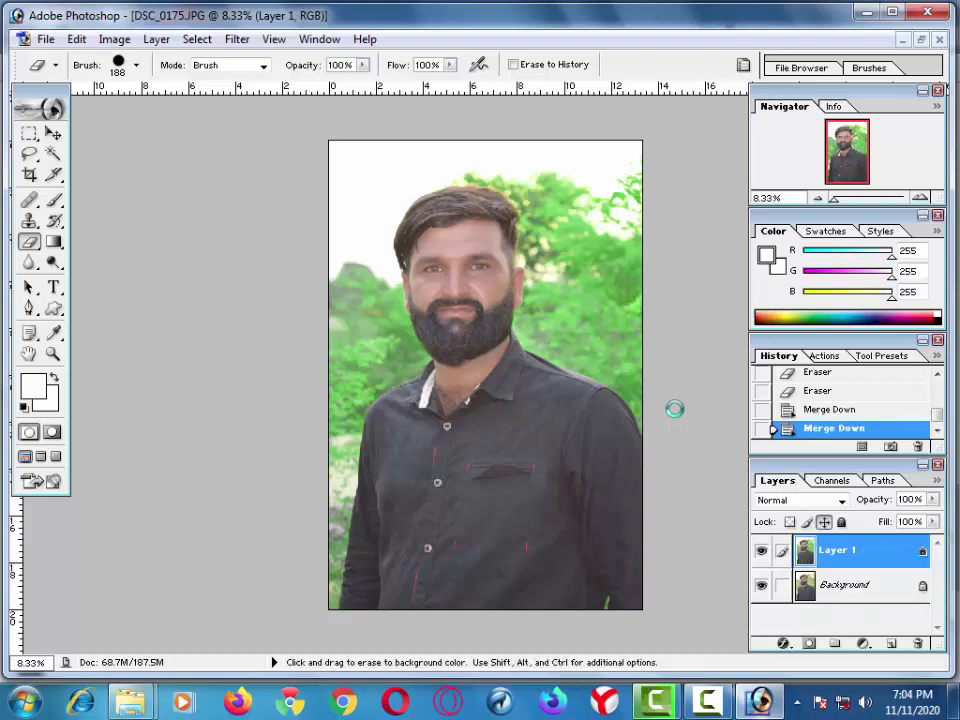
{"action": "scroll", "coordinate": [674, 408], "scroll_direction": "up", "scroll_amount": 1}
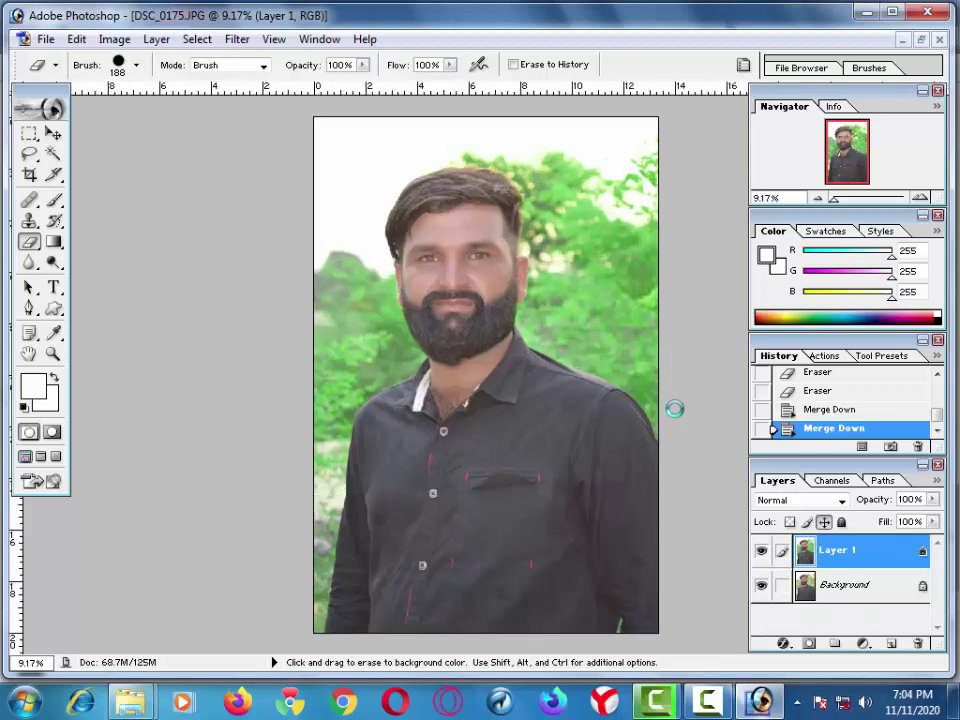
{"action": "key", "text": "ctrl+plus"}
{"action": "key", "text": "ctrl+plus"}
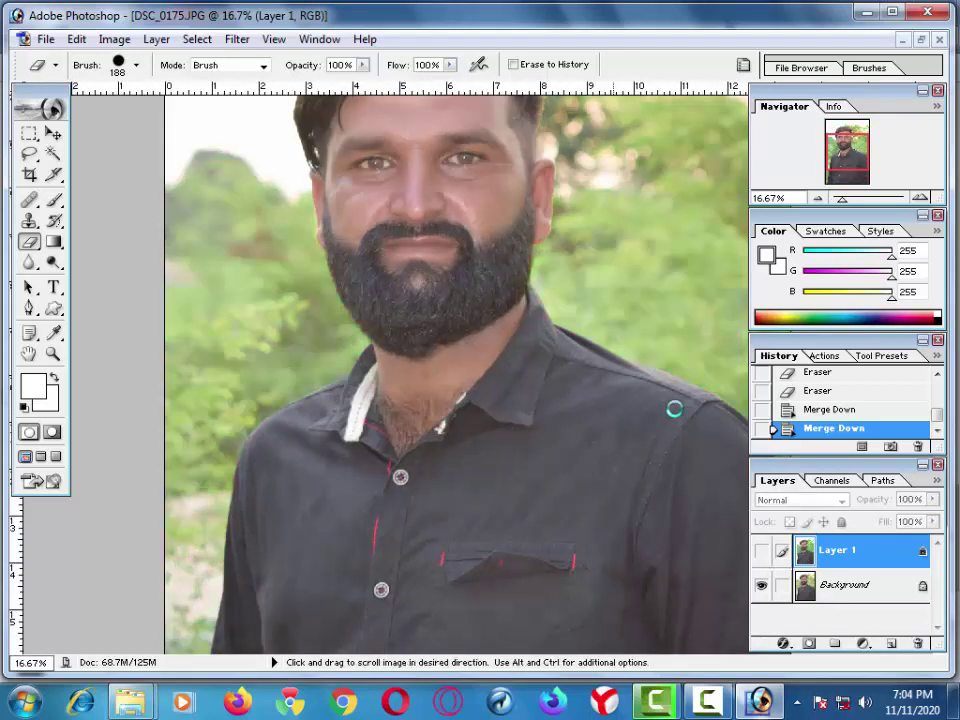
Step: Zoom out on the portrait and dismiss the warning about erasing on the hidden Layer 1
{"action": "scroll", "coordinate": [674, 408], "scroll_direction": "up", "scroll_amount": 3}
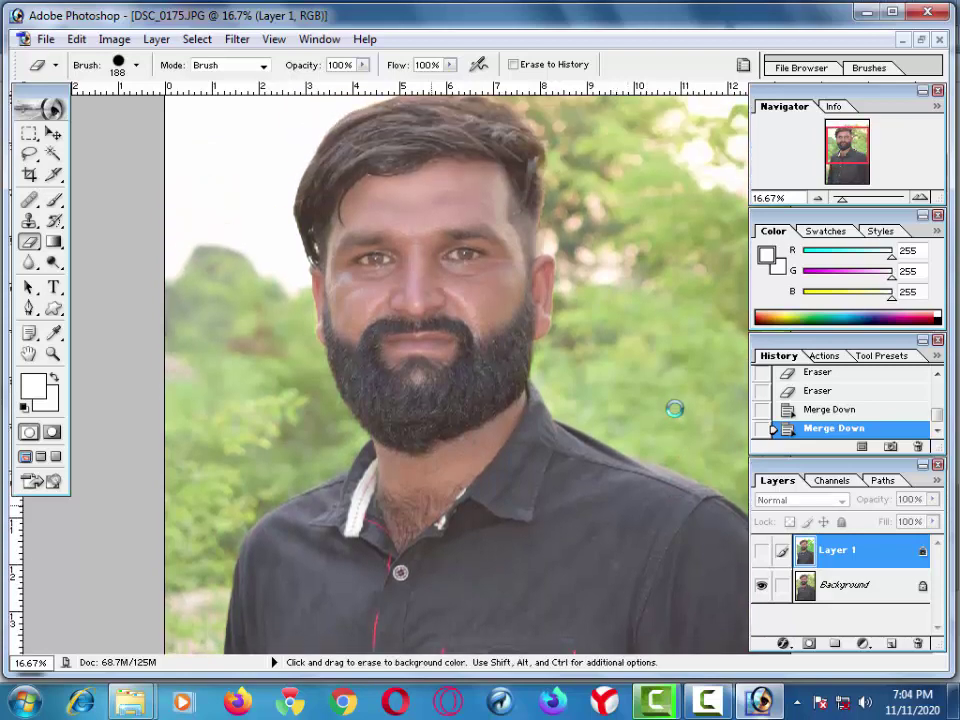
{"action": "key", "text": "ctrl+minus"}
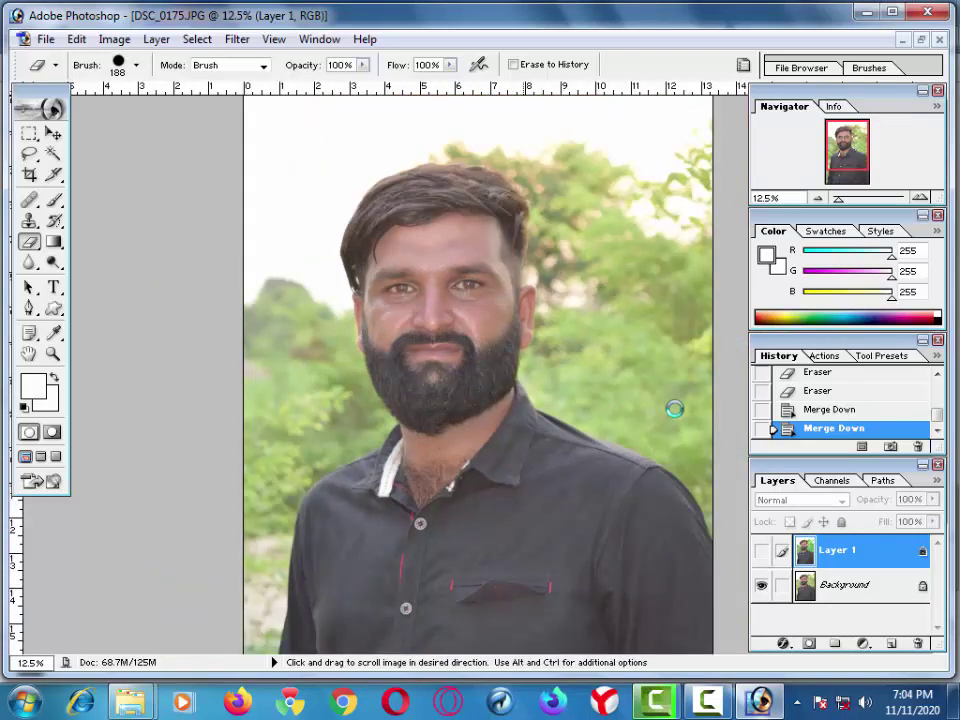
{"action": "left_click", "coordinate": [674, 408]}
{"action": "key", "text": "Return"}
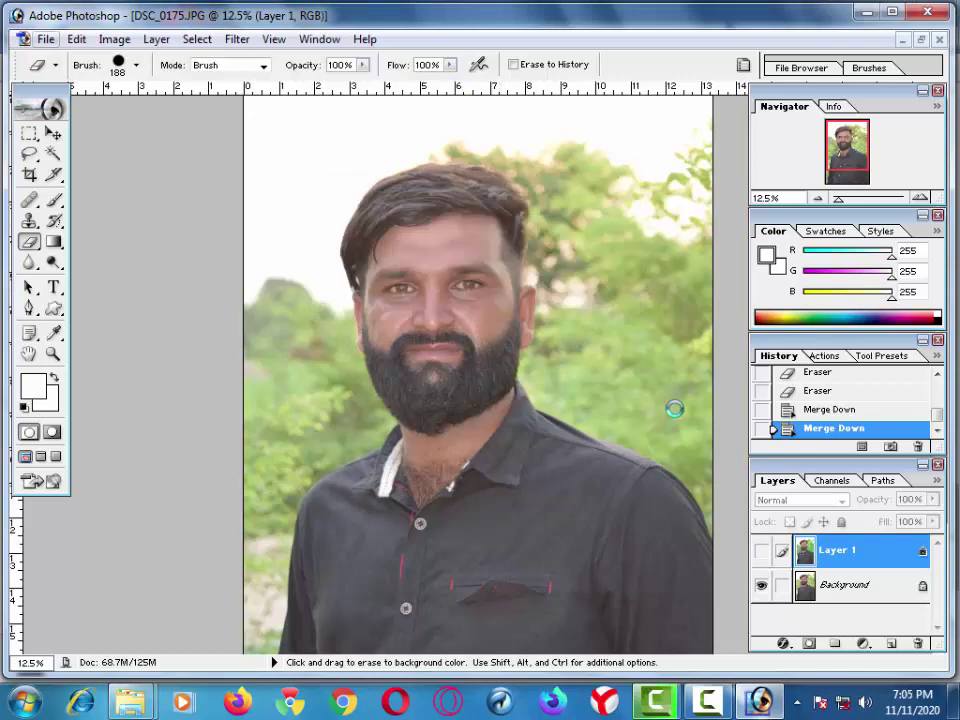
Step: Browse the File menu commands and close it without choosing one
{"action": "key", "text": "alt+f"}
{"action": "key", "text": "Down"}
{"action": "key", "text": "Down"}
{"action": "key", "text": "Down"}
{"action": "key", "text": "Down"}
{"action": "key", "text": "Down"}
{"action": "key", "text": "Down"}
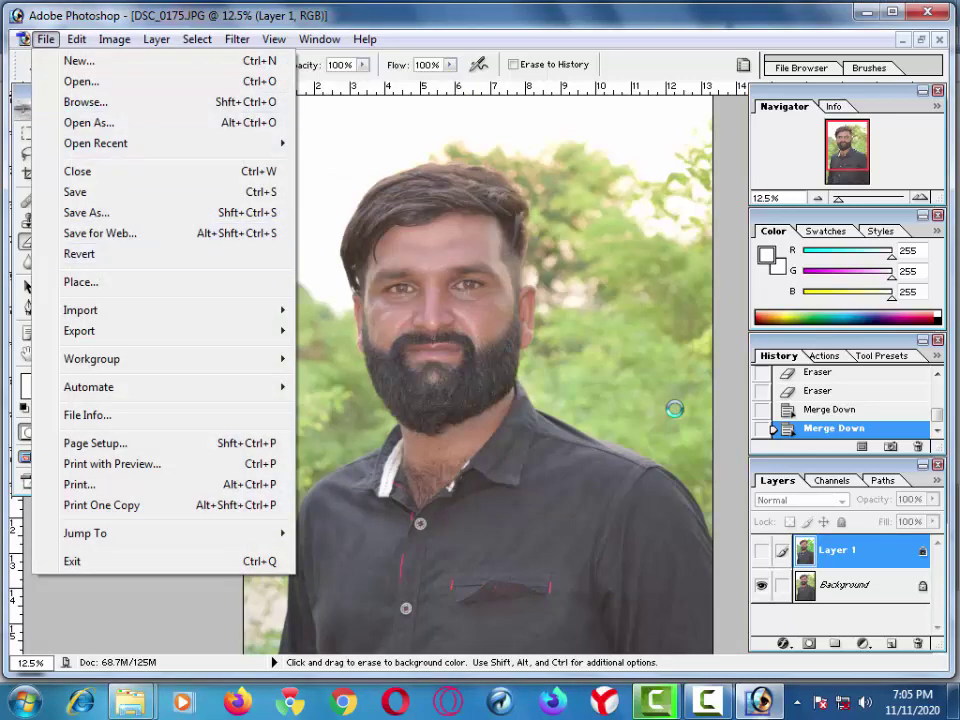
{"action": "key", "text": "Escape"}
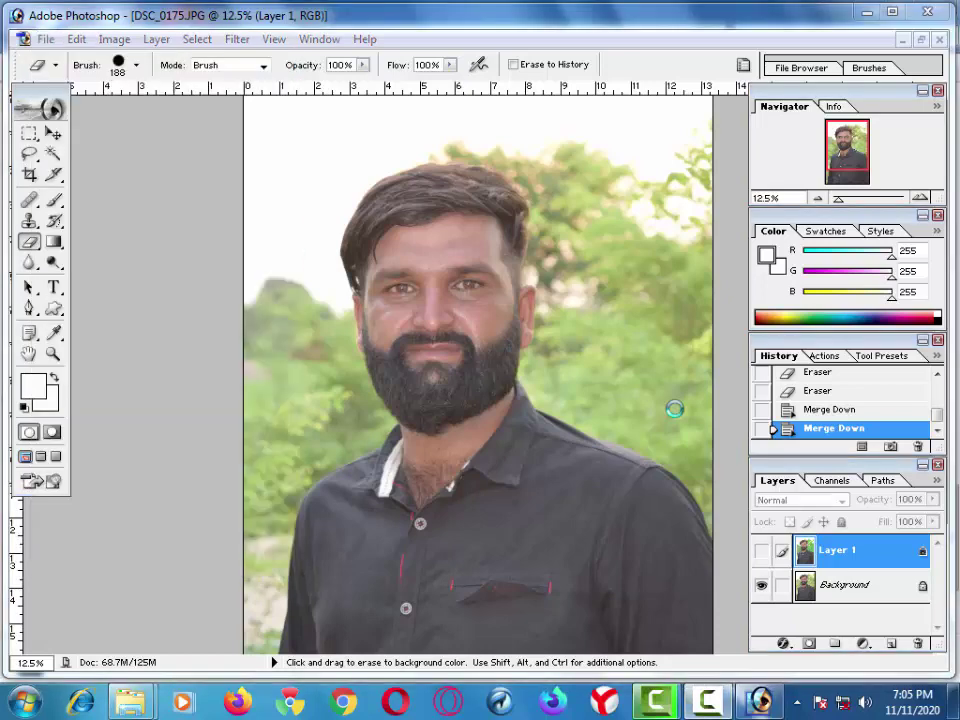